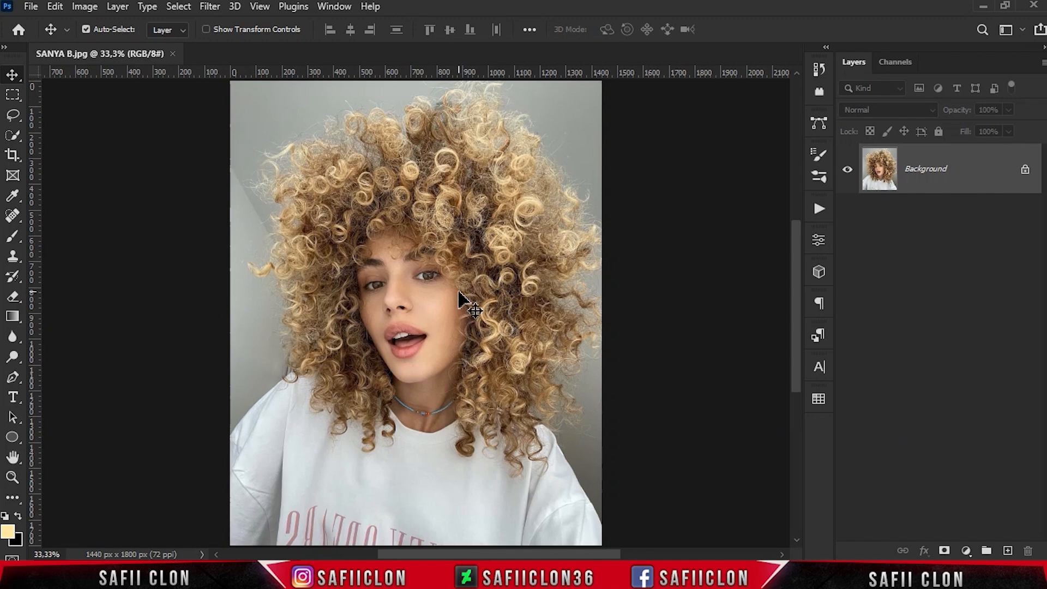
Step: Resize the portrait image to 2000 × 2500 pixels with a resolution of 100 pixels per inch
key(ctrl+minus)
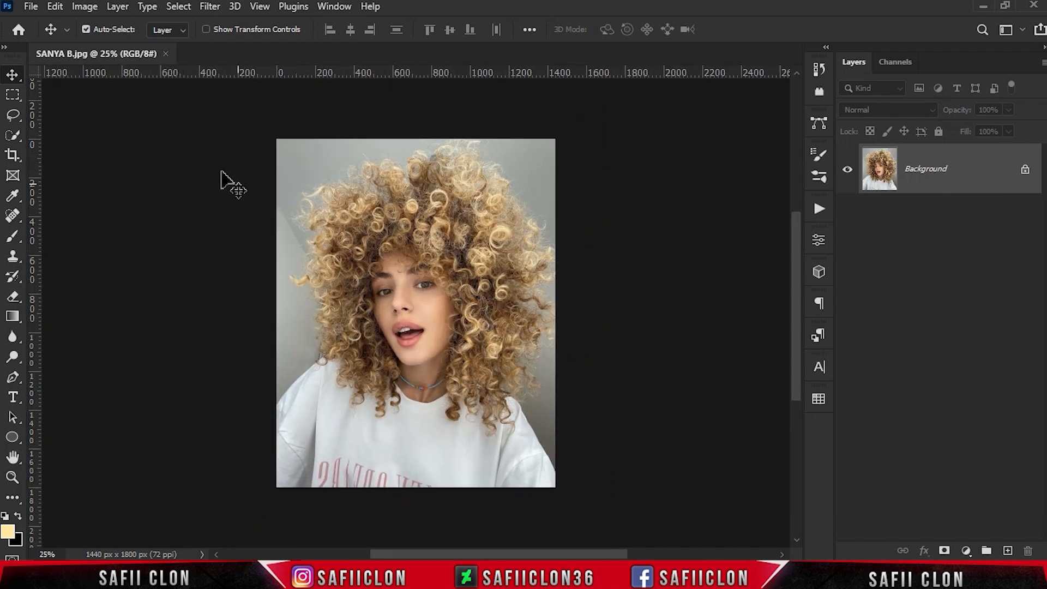
click(86, 7)
click(134, 124)
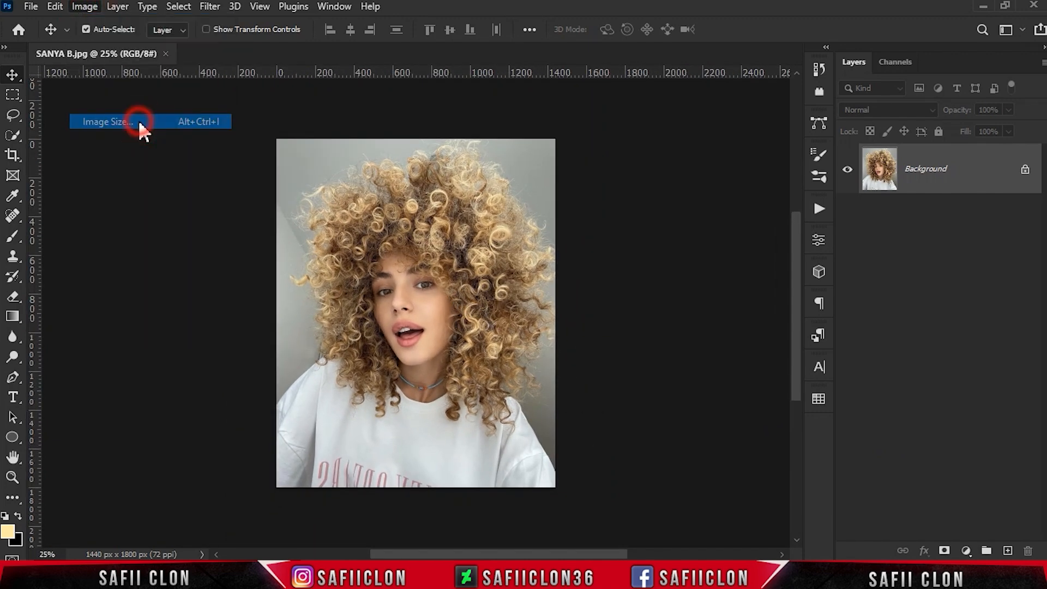
double_click(645, 219)
text(100)
click(686, 219)
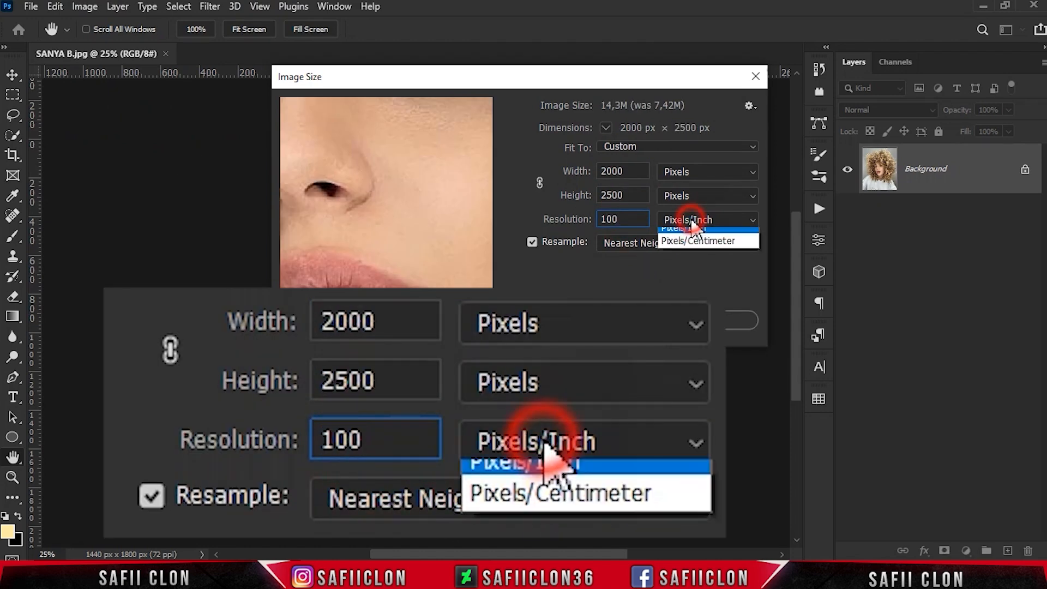
click(688, 231)
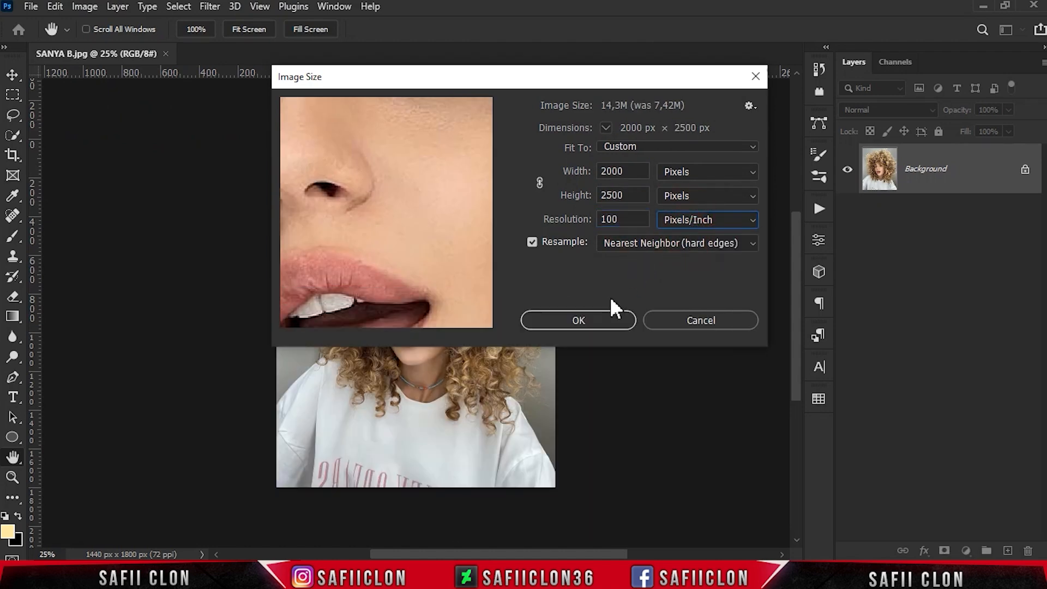
click(576, 319)
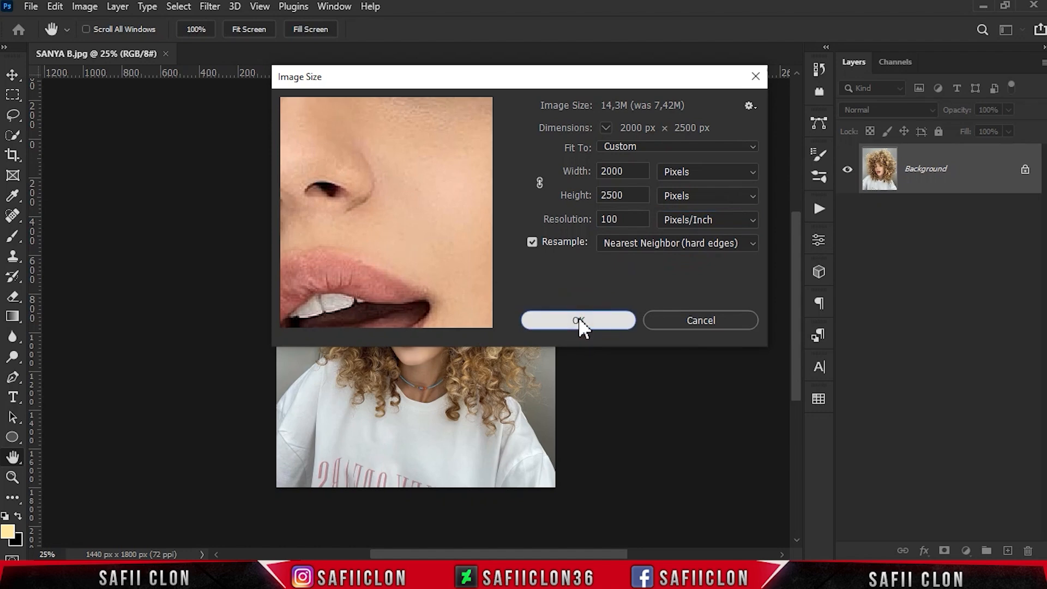
click(579, 319)
Step: Unlock the Background layer and duplicate it
scroll(575, 299, down, 2)
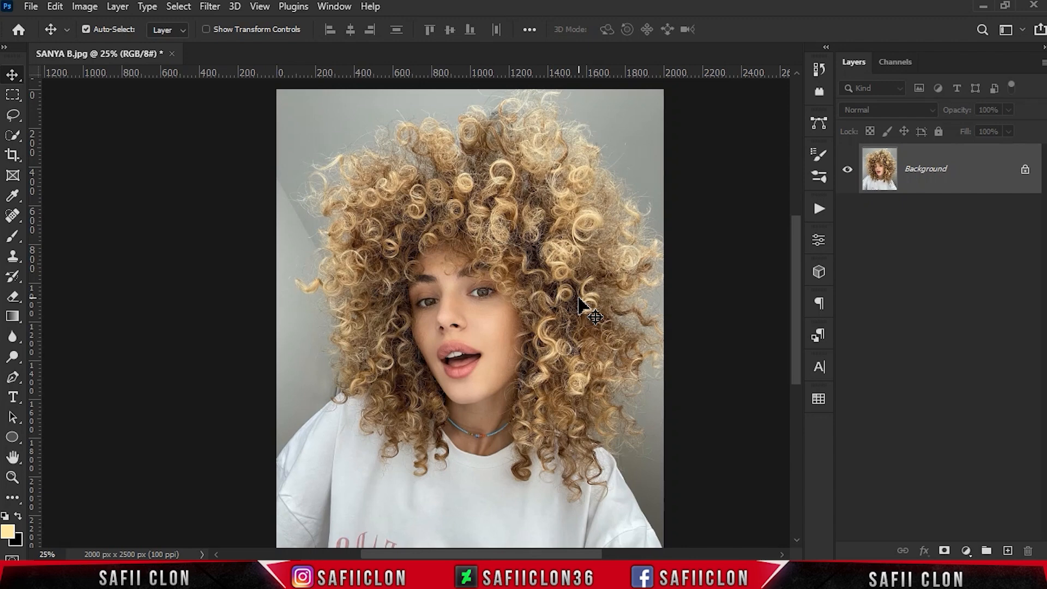
key(ctrl+minus)
drag(599, 554, 612, 496)
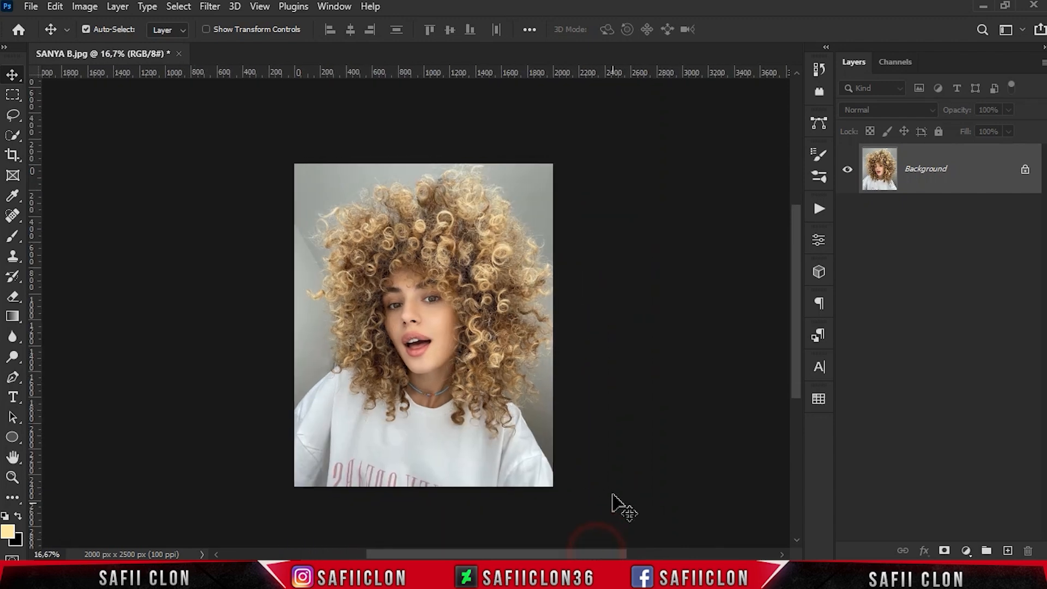
click(1025, 172)
right_click(977, 179)
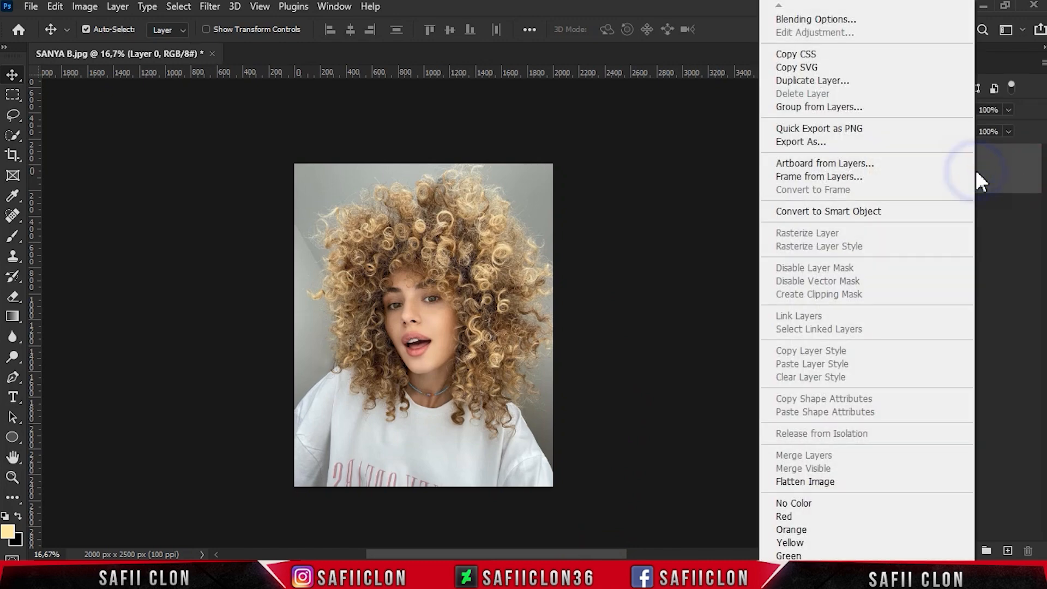
click(779, 78)
click(655, 145)
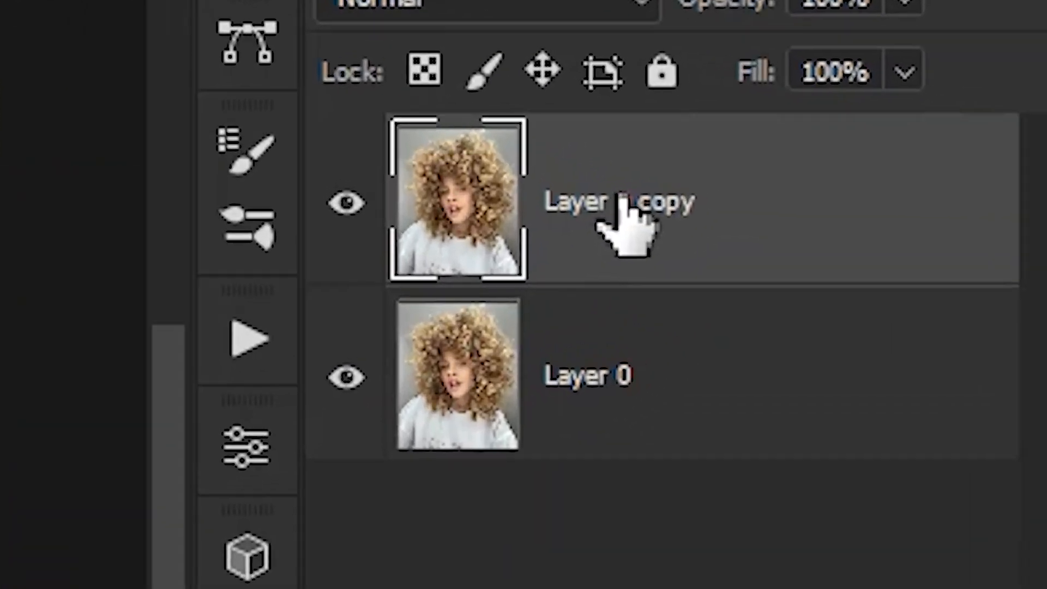
Step: Rename the duplicated upper layer POSTERIZE and the lower layer ORIGINAL
double_click(952, 164)
text(POSTERIZE)
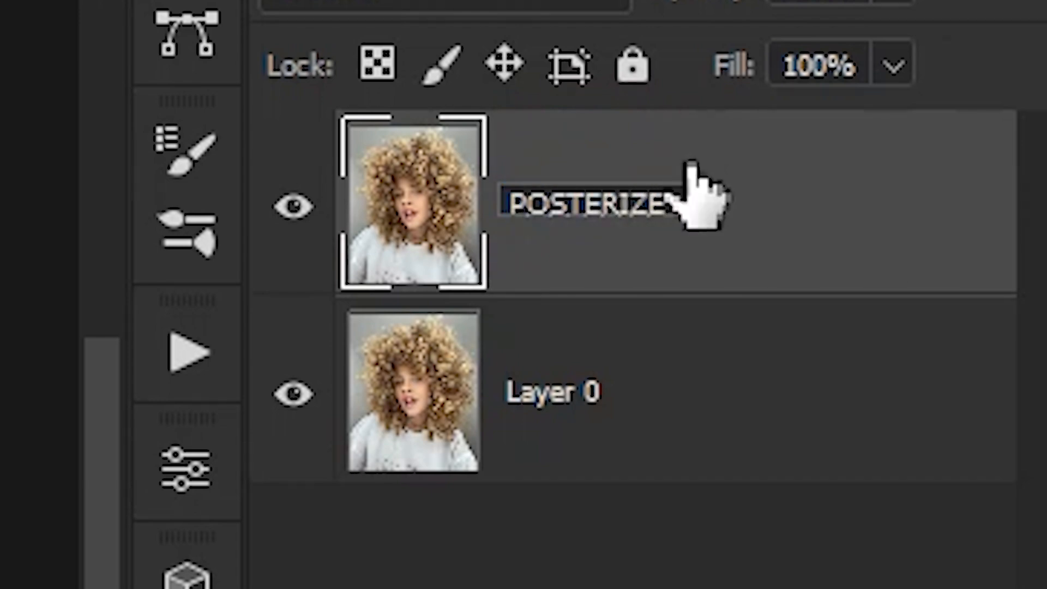
click(722, 160)
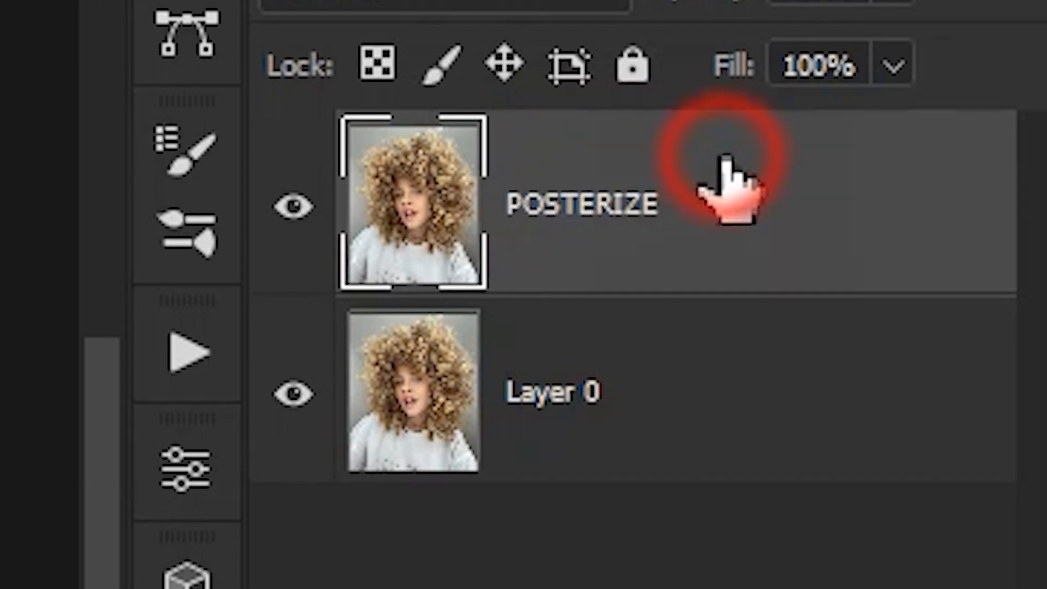
click(554, 389)
double_click(554, 388)
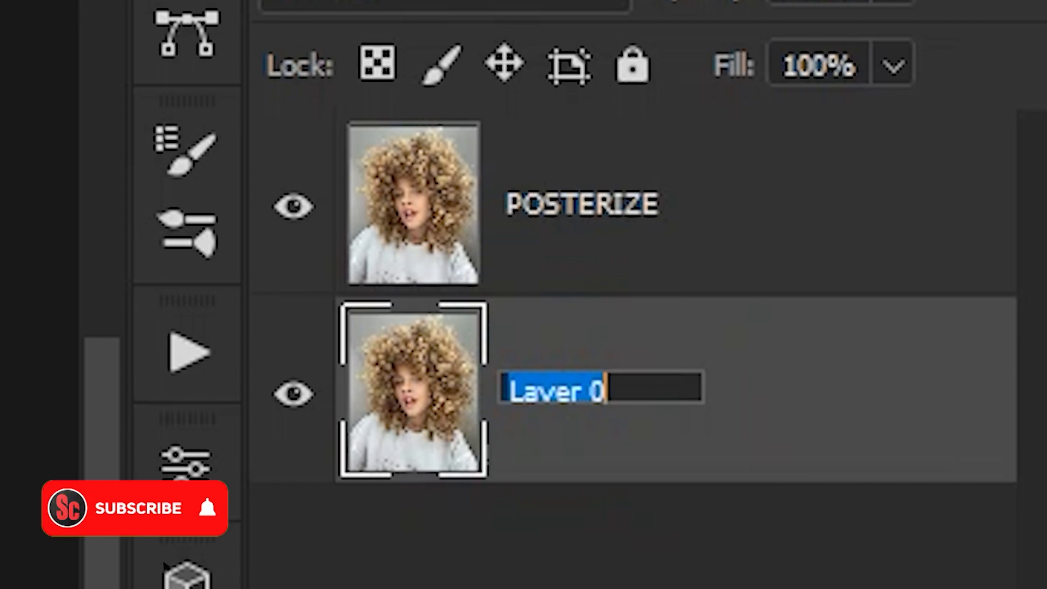
text(ORIGINAL)
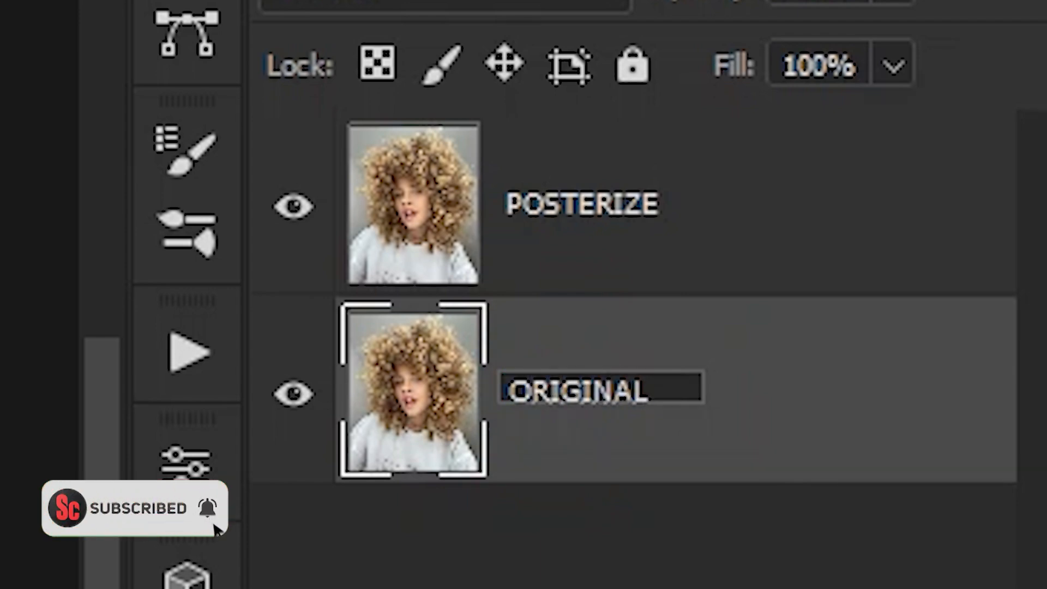
click(715, 406)
Step: Hide the POSTERIZE layer and add a solid color fill layer in white (ffffff) above ORIGINAL
click(294, 206)
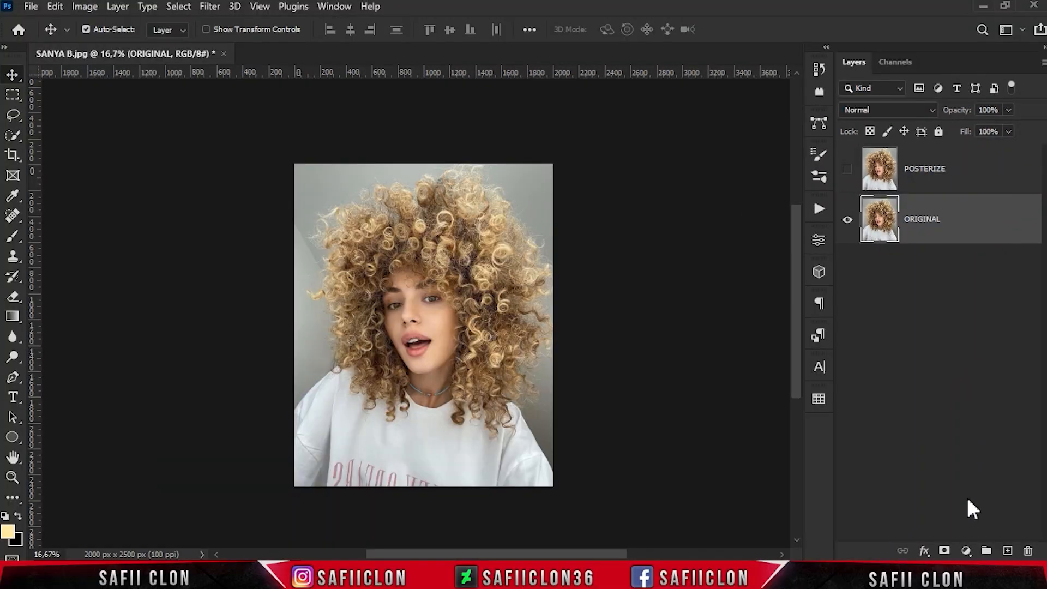
click(966, 551)
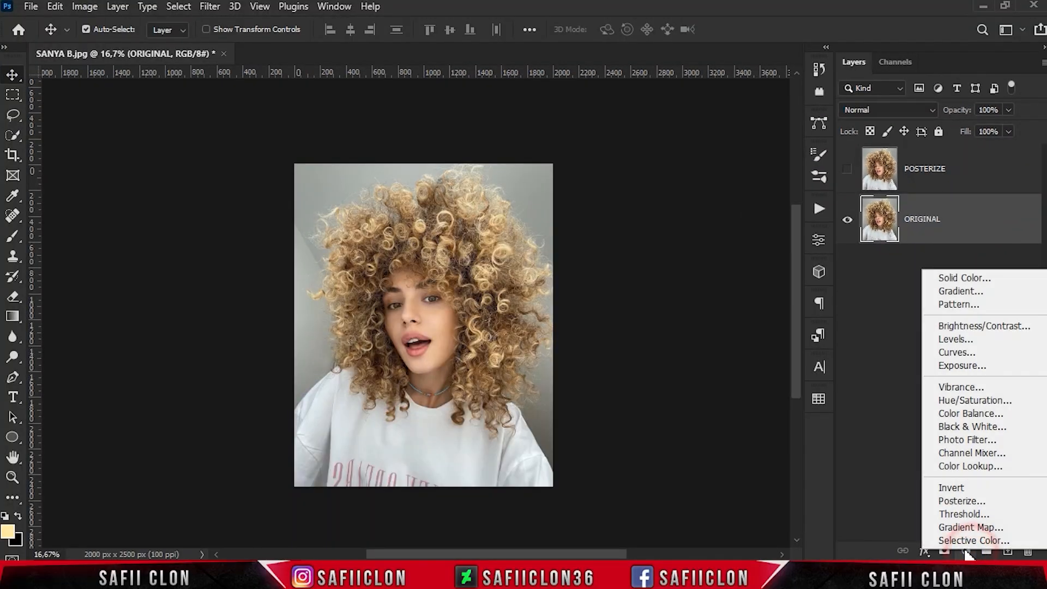
click(953, 278)
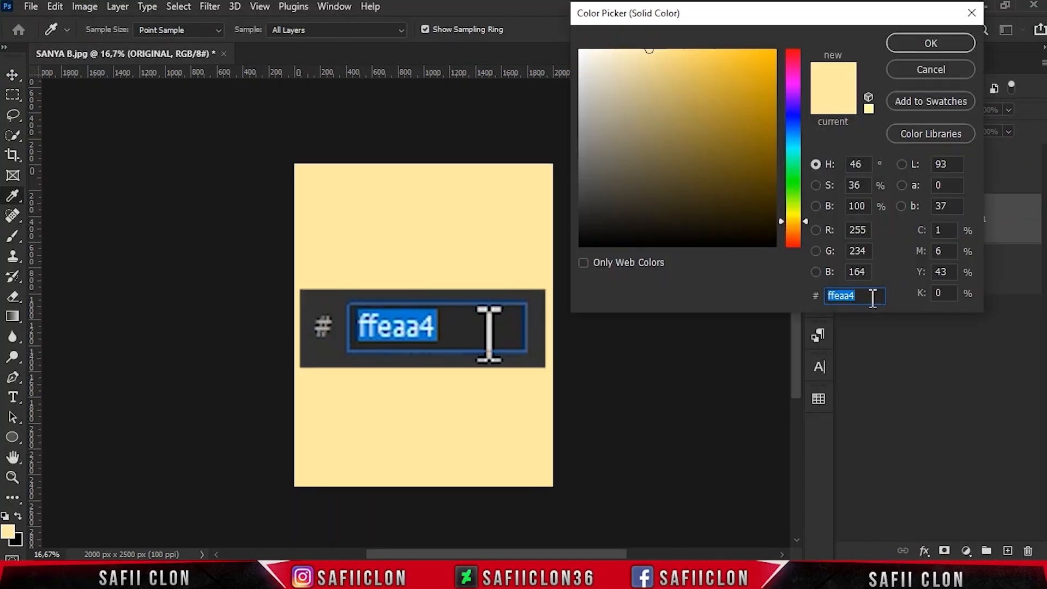
text(ffffff)
click(904, 45)
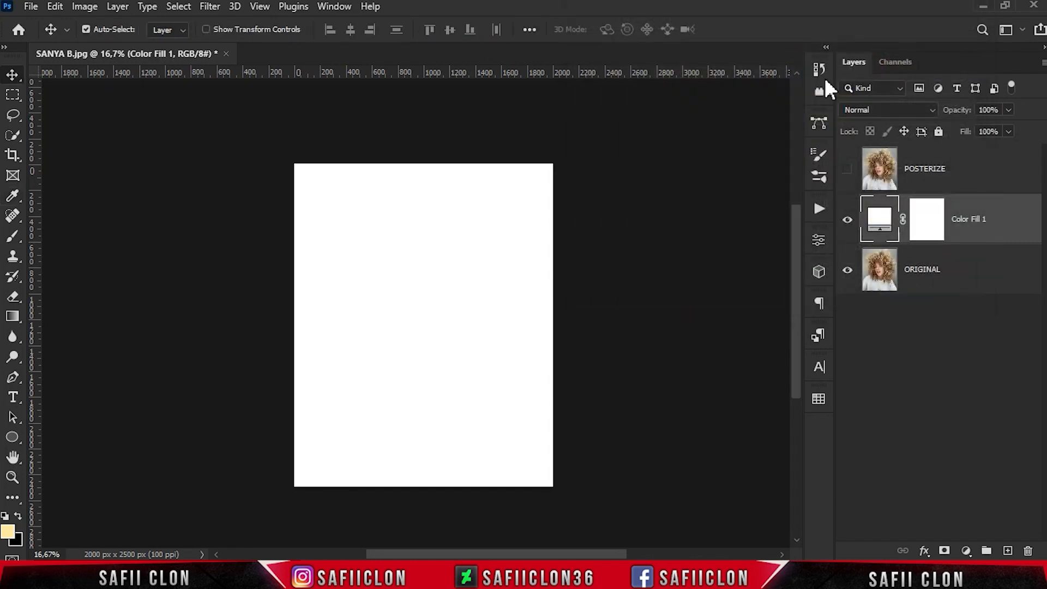
Step: Group the white fill layer into a group named BACKGROUND and collapse the group
click(848, 224)
right_click(1002, 220)
click(854, 103)
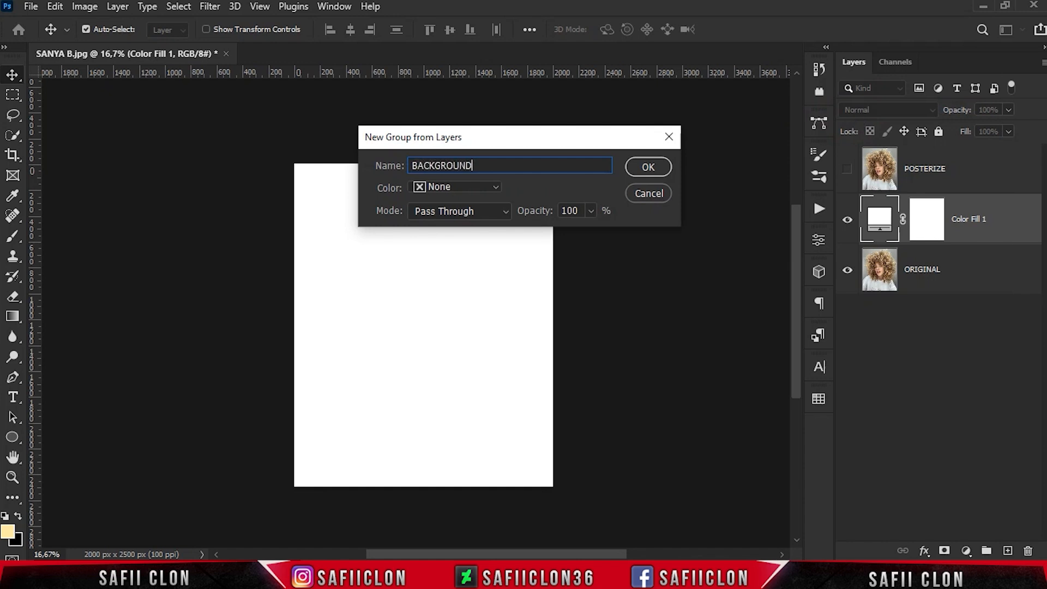
click(660, 167)
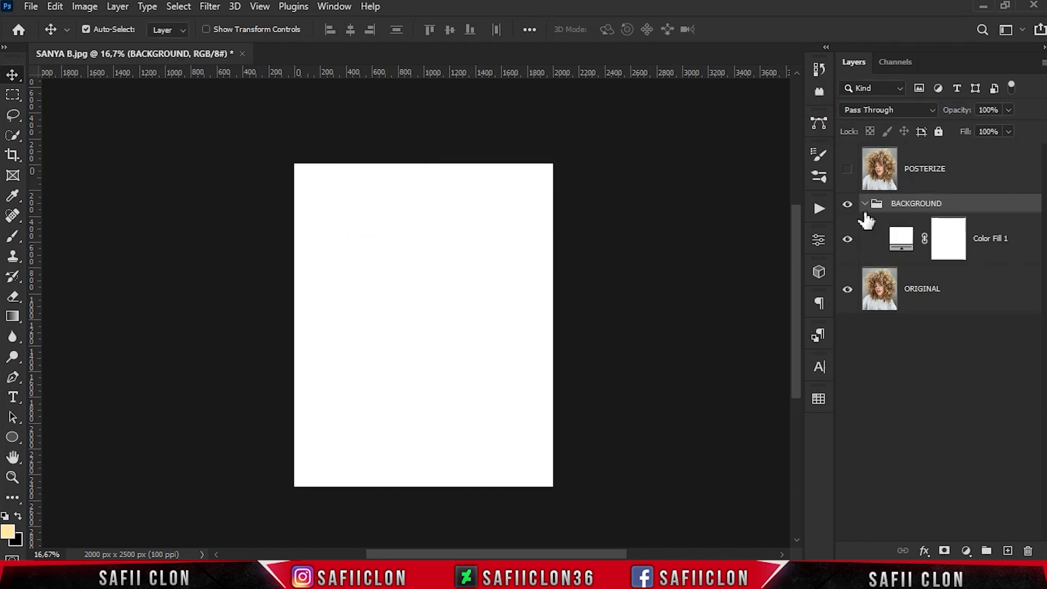
click(864, 205)
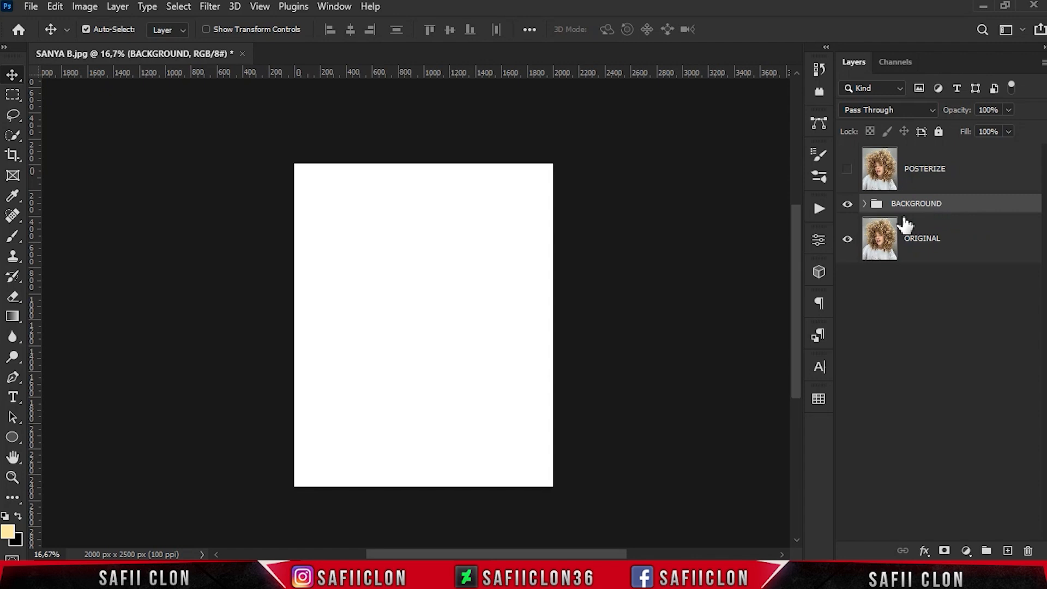
Step: Show the POSTERIZE layer, set the Pen tool to Shape mode and choose its path operation
click(848, 170)
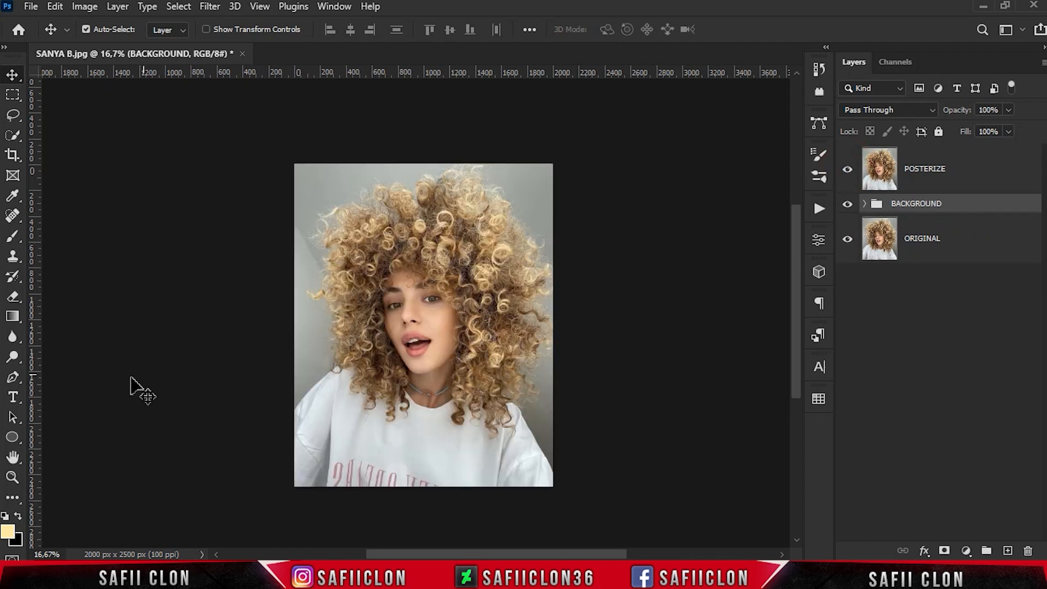
click(15, 381)
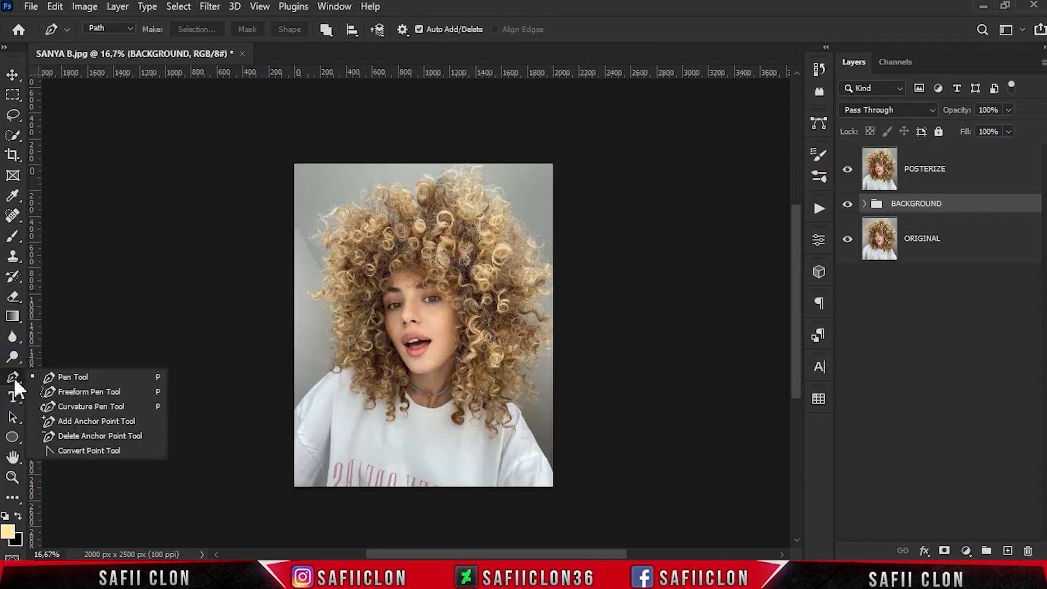
click(83, 373)
click(117, 28)
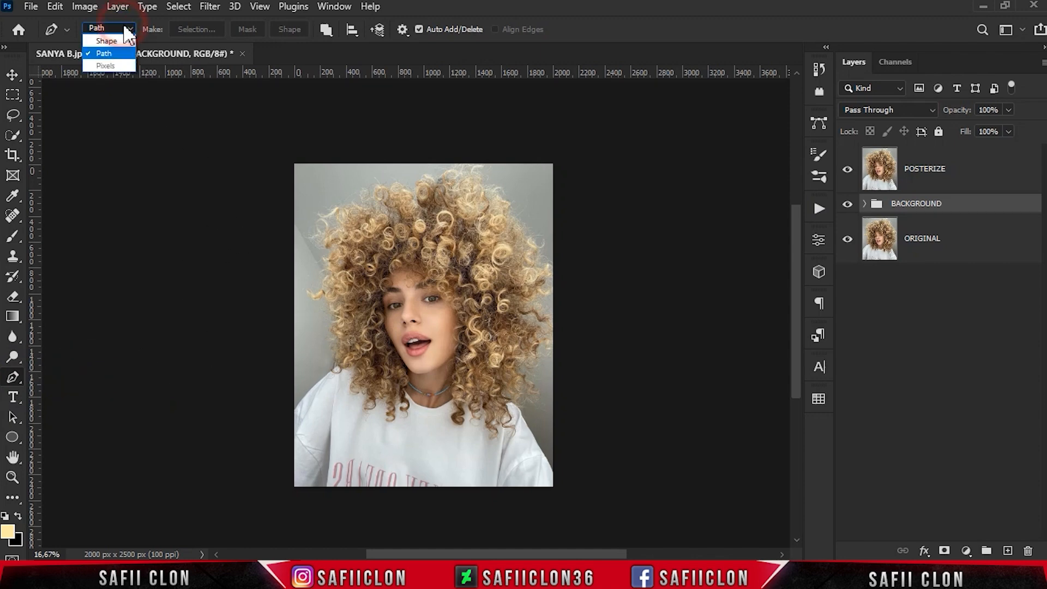
click(113, 42)
click(170, 30)
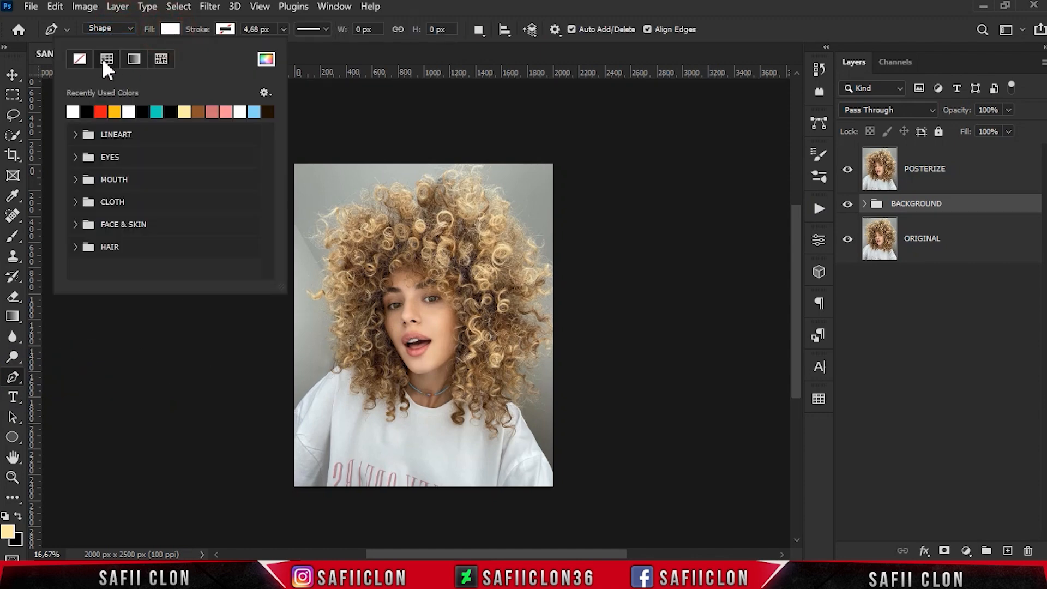
click(173, 30)
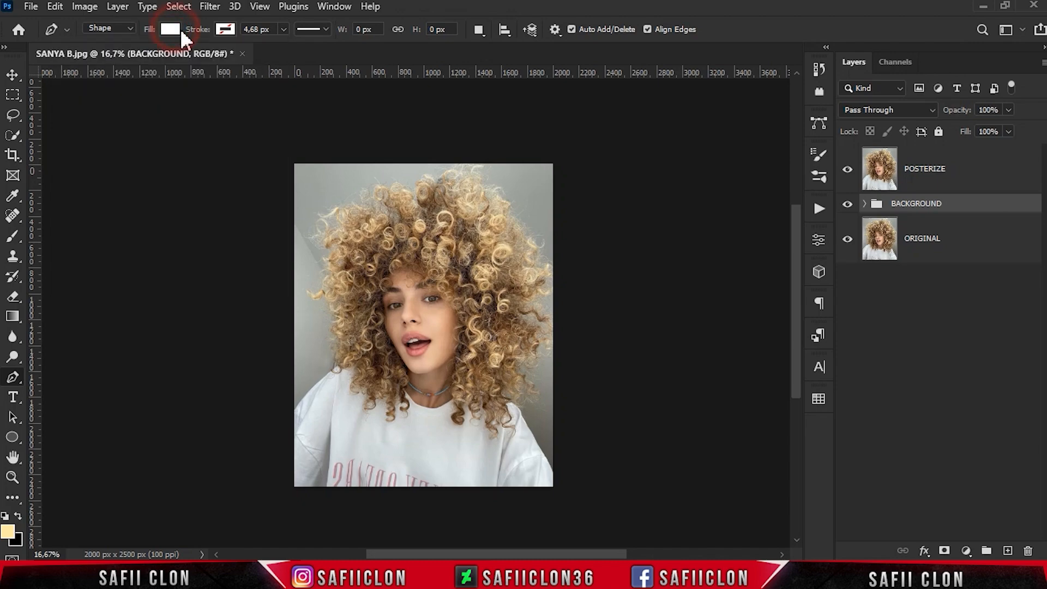
click(478, 30)
click(501, 45)
Step: Trace the outer edge of the shirt's shoulder and sleeve on the image's right side, from inside the hair down past the canvas edge
key(ctrl+plus)
key(ctrl+plus)
key(ctrl+plus)
key(ctrl+plus)
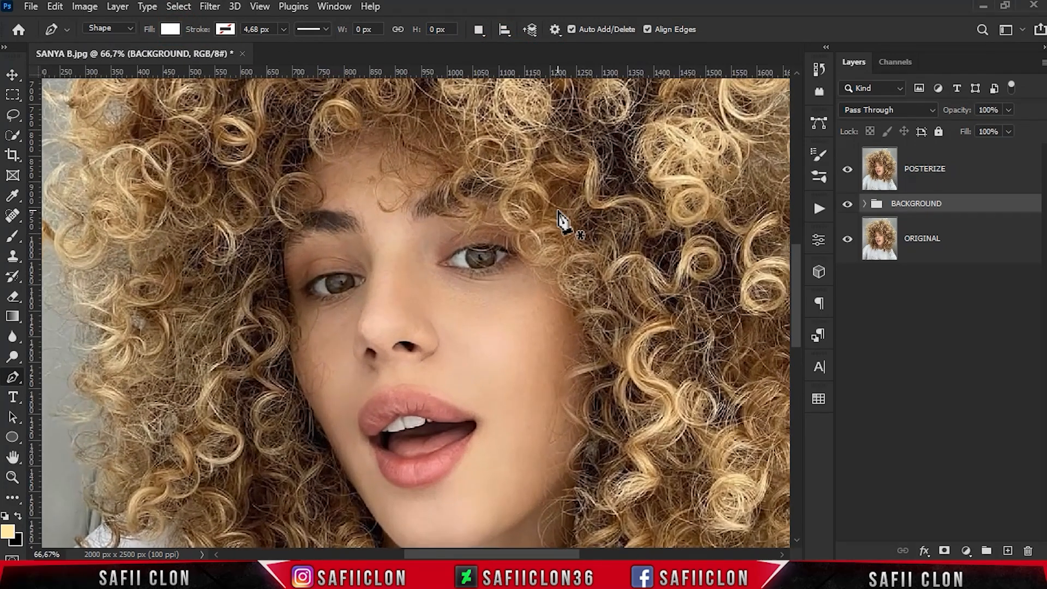
scroll(790, 279, down, 5)
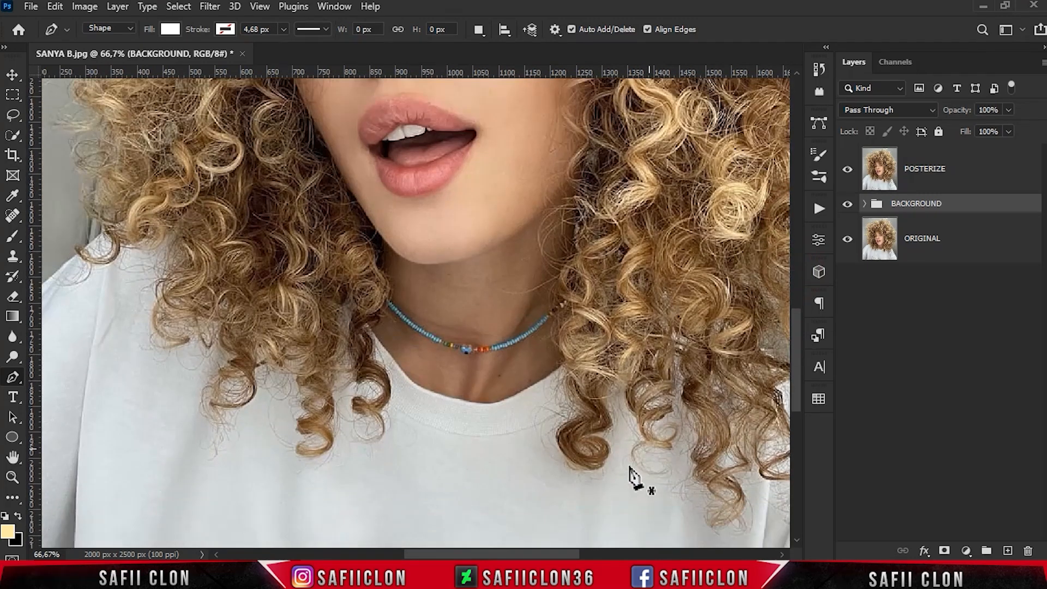
scroll(571, 557, right, 5)
scroll(603, 427, down, 3)
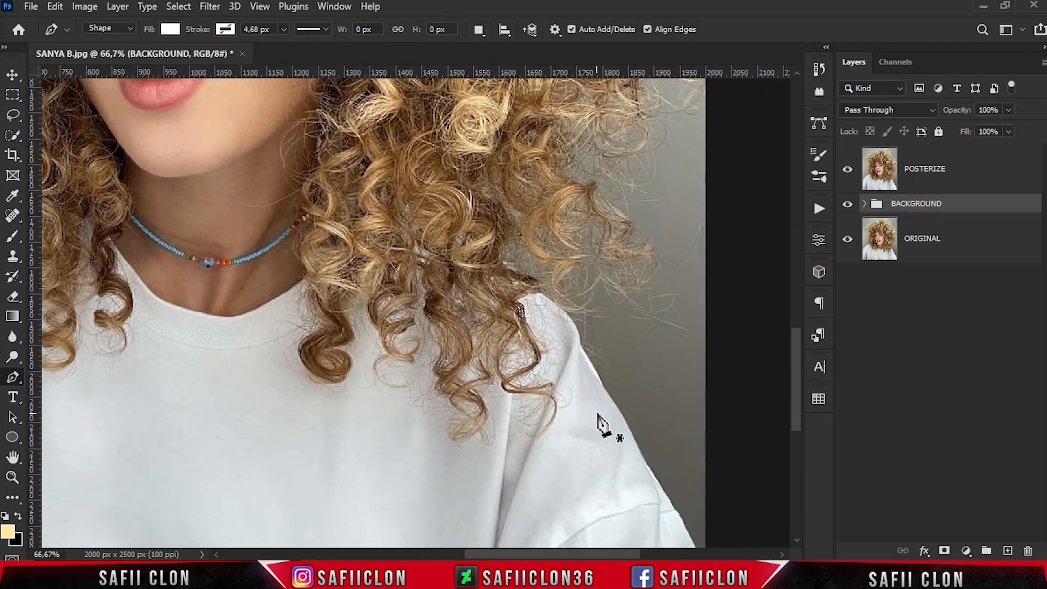
click(438, 224)
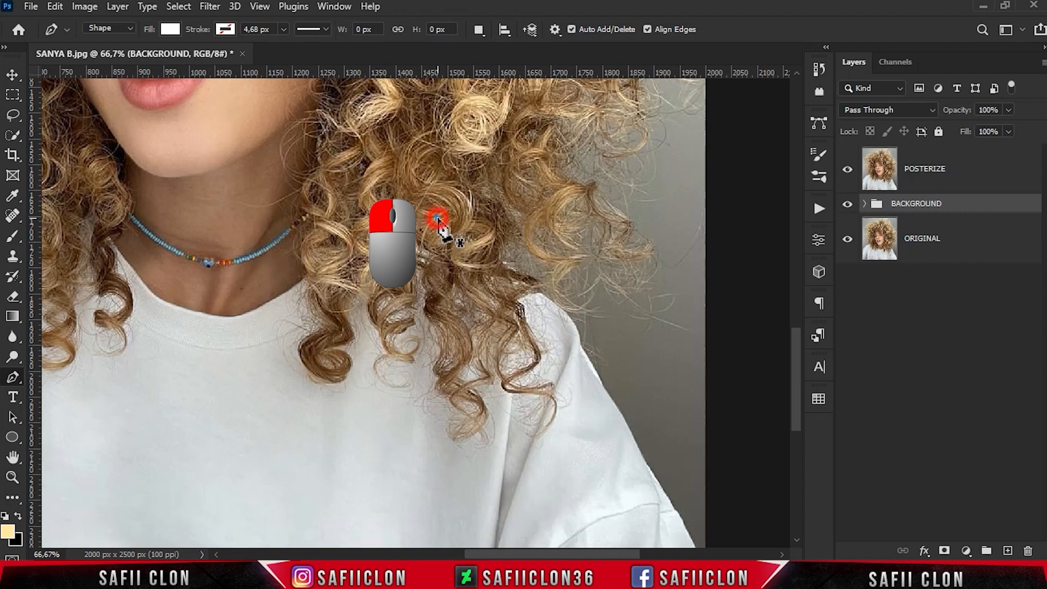
drag(492, 257, 508, 268)
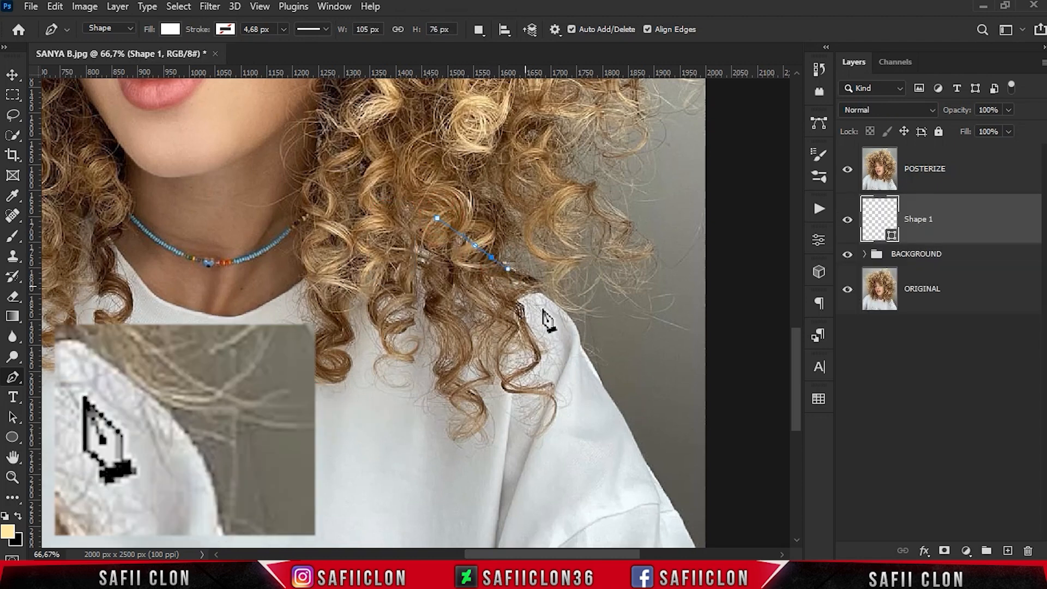
drag(567, 315, 585, 356)
scroll(645, 403, down, 3)
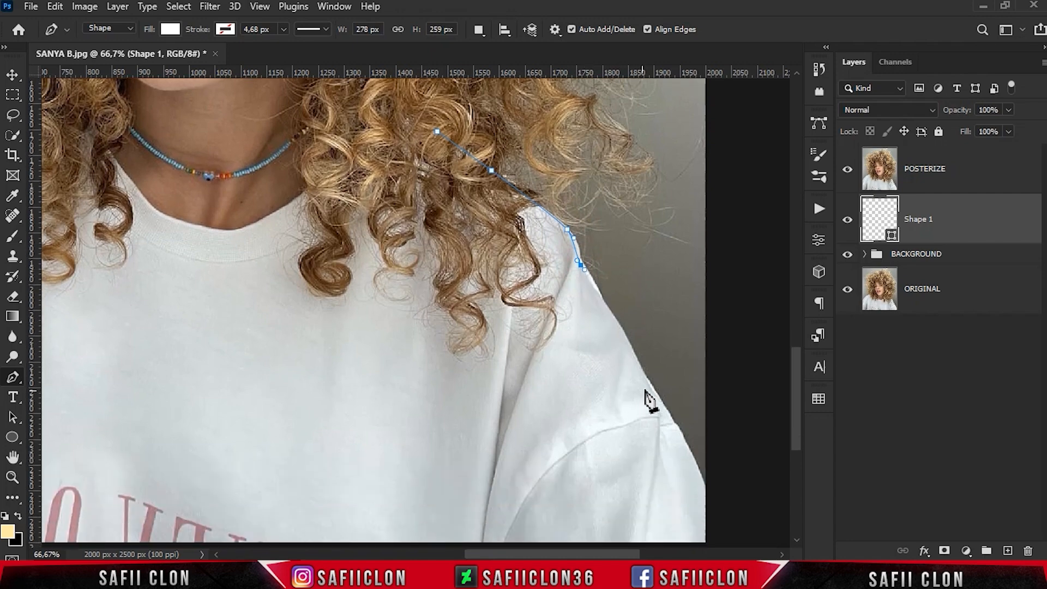
drag(720, 517, 731, 538)
Step: Trace back up just inside the sleeve and shoulder edge and close the path into a thin line shape, about 549 × 750 px
key(ctrl+plus)
scroll(731, 538, down, 3)
scroll(709, 512, right, 5)
drag(610, 448, 603, 430)
drag(548, 328, 538, 317)
click(511, 262)
scroll(484, 206, up, 3)
drag(440, 238, 436, 229)
scroll(434, 229, up, 4)
drag(417, 320, 407, 307)
scroll(408, 312, up, 3)
click(221, 239)
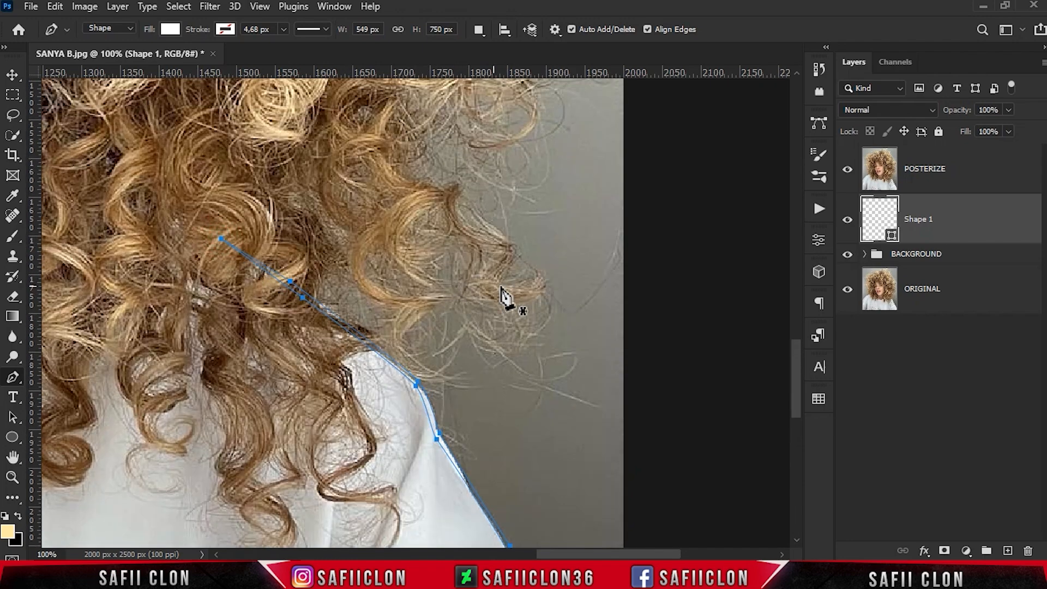
Step: Hide the POSTERIZE layer and display the color swatches
click(847, 173)
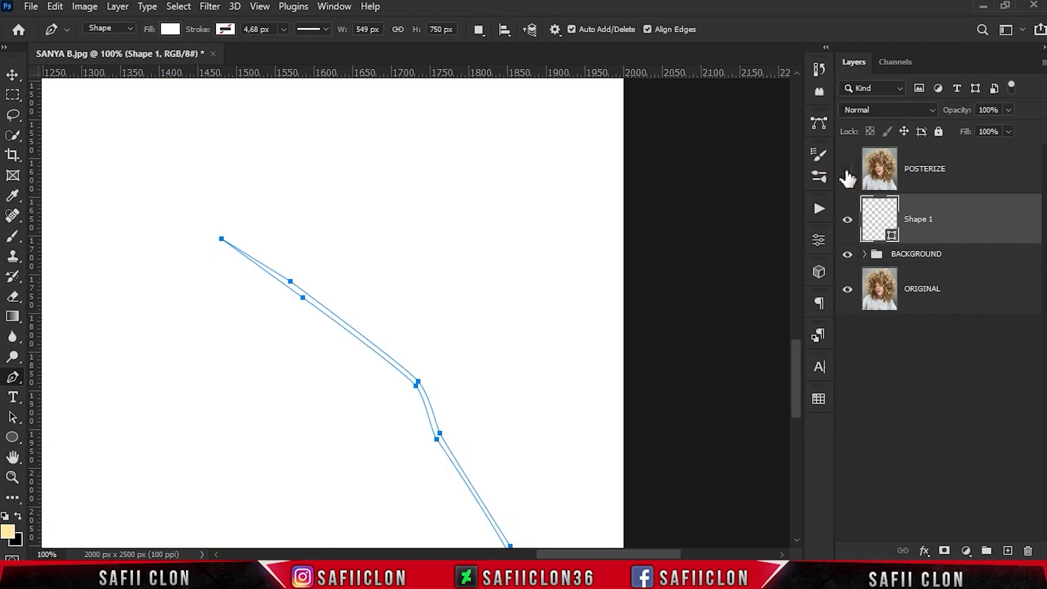
click(335, 7)
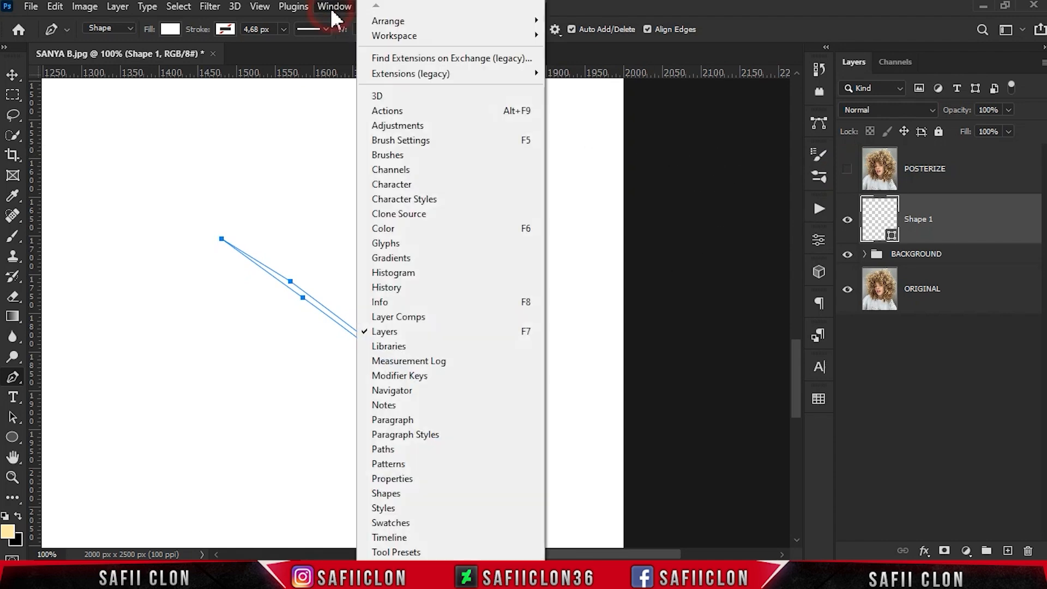
click(390, 523)
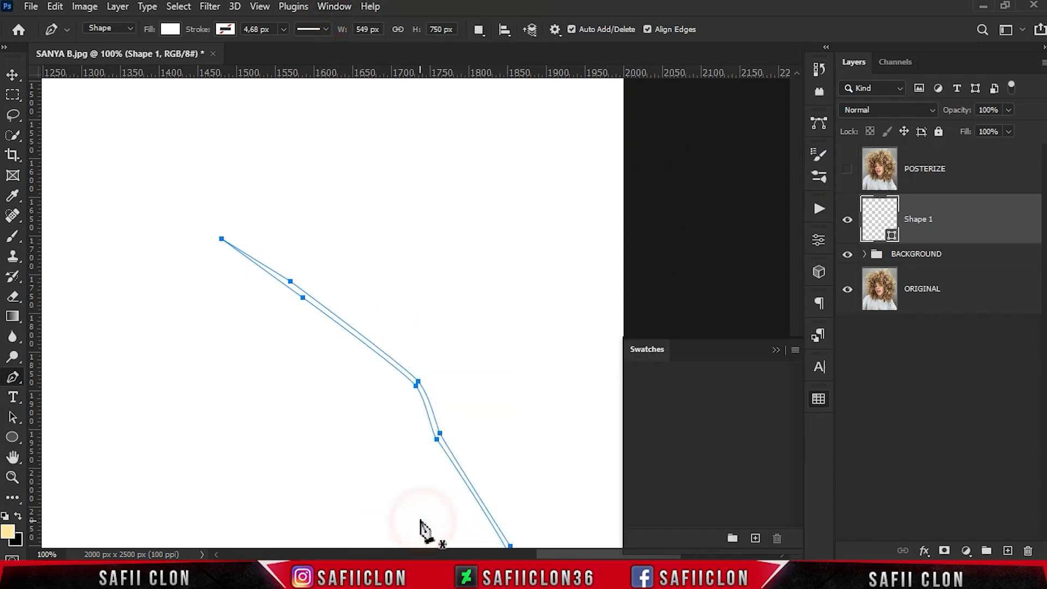
Step: Import the LINEART swatch group into the color swatches
drag(819, 398, 737, 192)
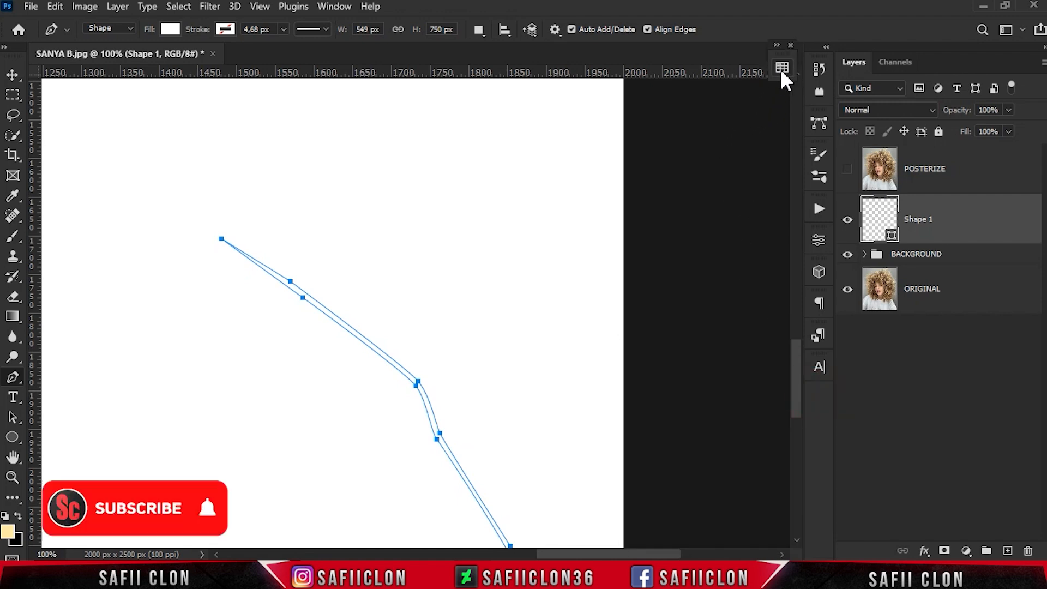
click(780, 68)
click(759, 62)
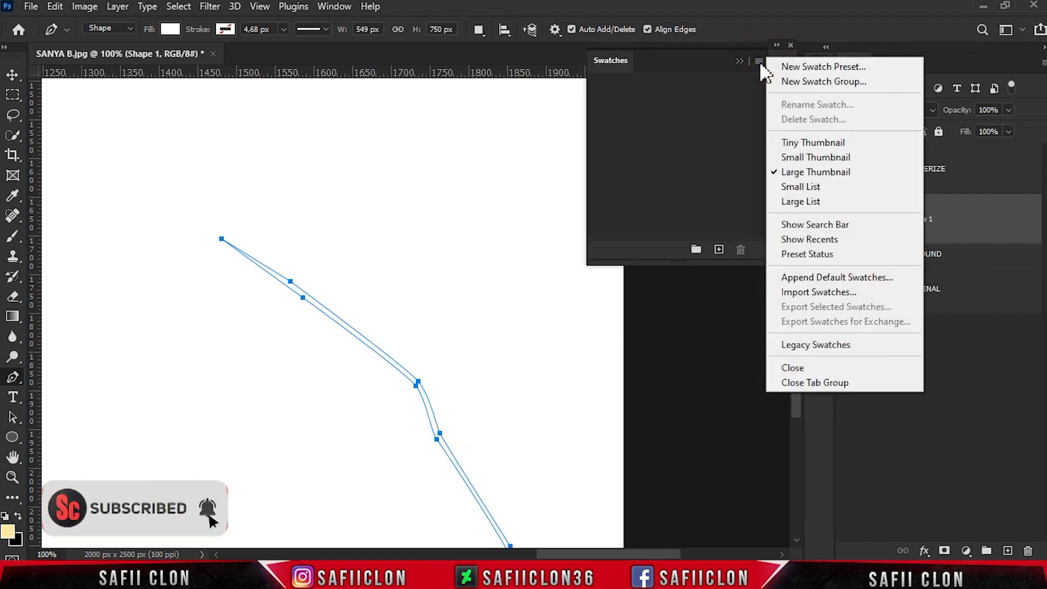
click(829, 293)
click(560, 136)
click(901, 454)
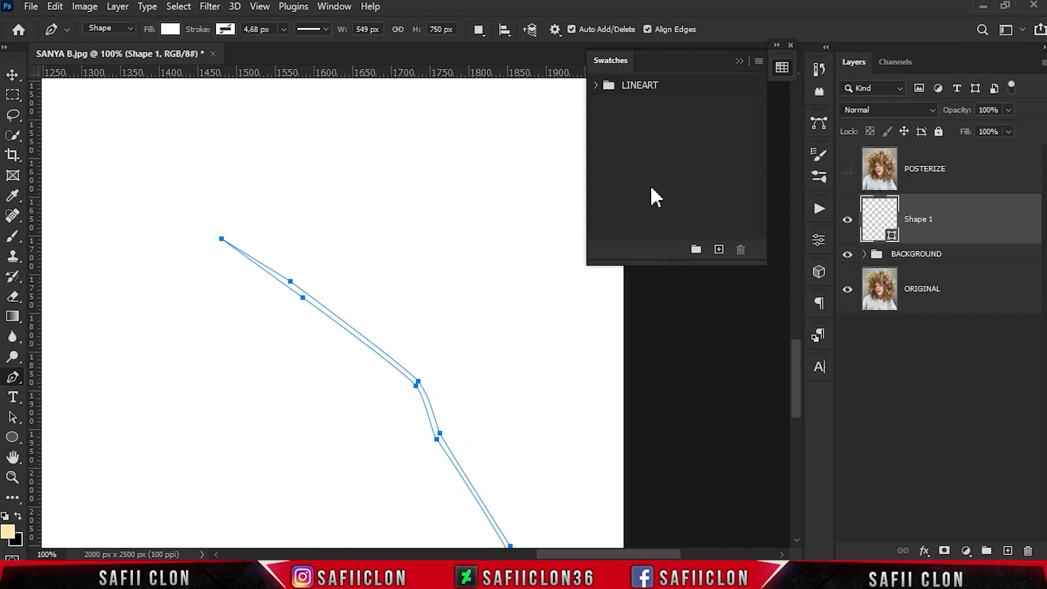
drag(657, 61, 469, 48)
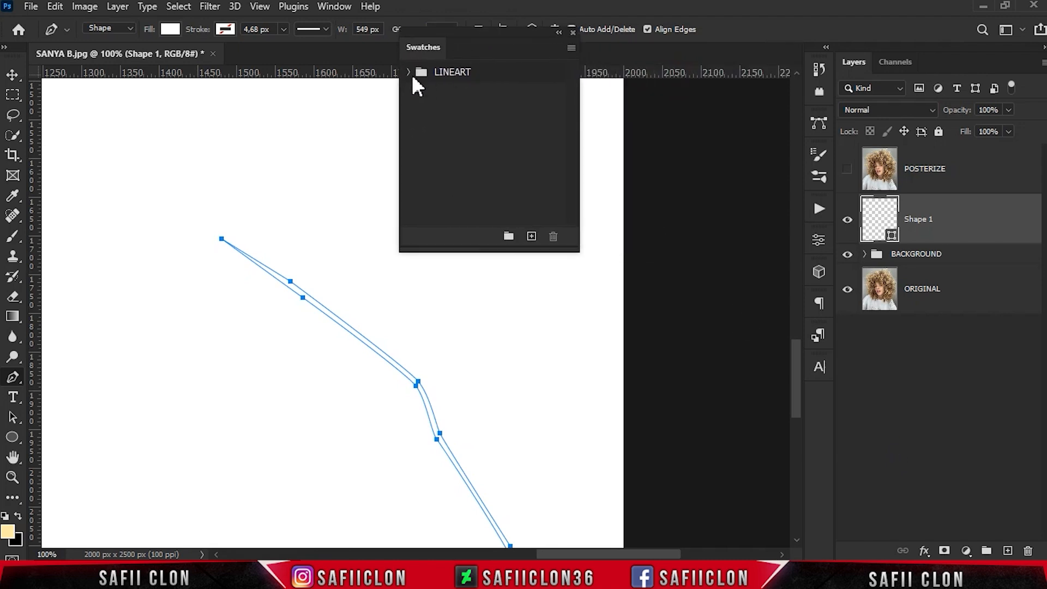
Step: Recolor the Shape 1 fill with the dark brown LINEART swatch and move the swatches clear of the artwork
double_click(891, 235)
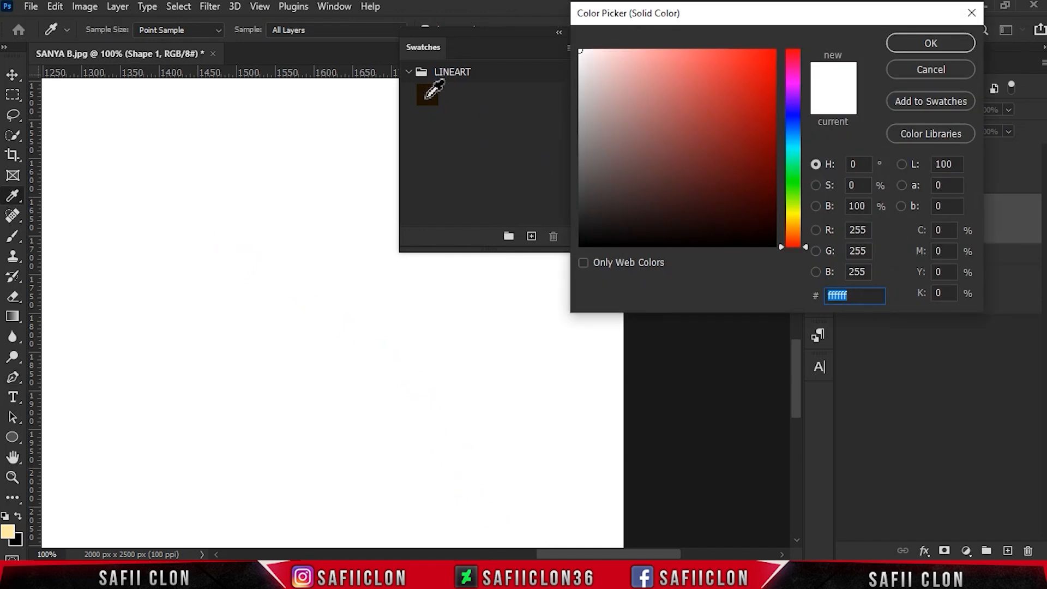
click(427, 96)
click(922, 48)
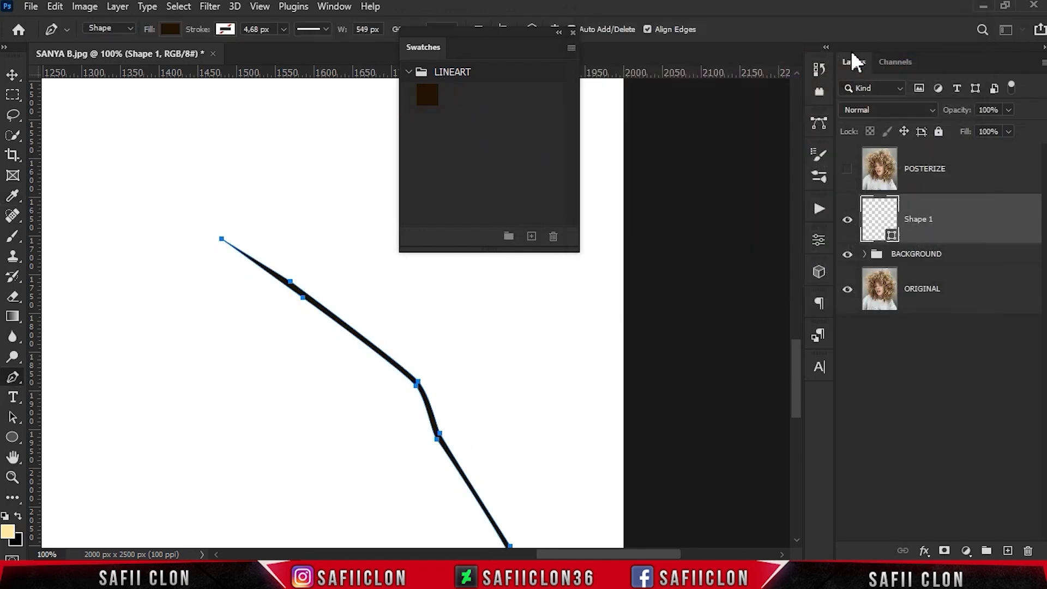
drag(443, 53, 641, 360)
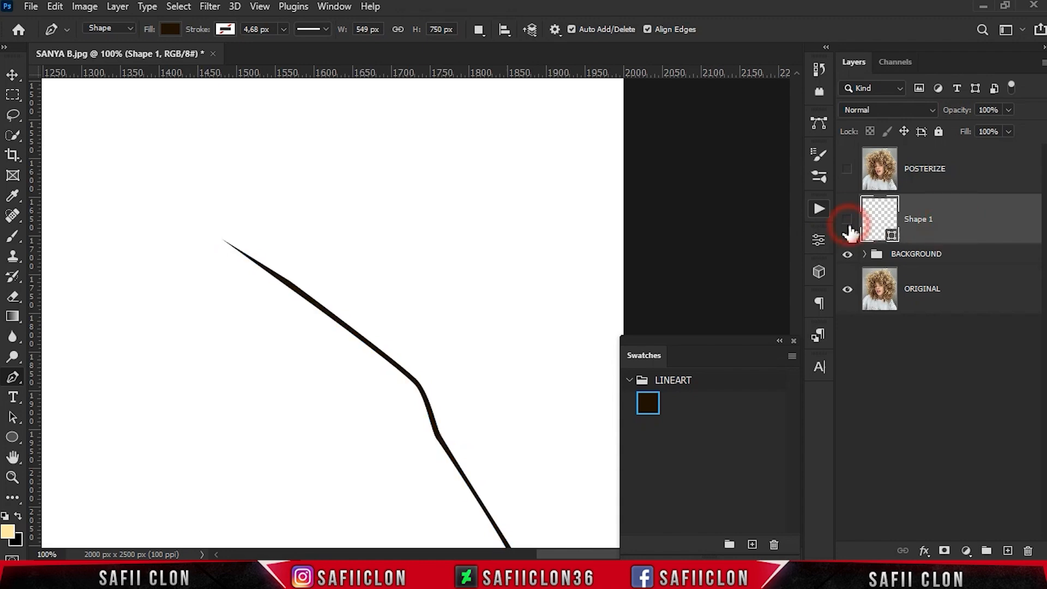
Step: Set the path operation to Combine Shapes and trace the long shirt fold on the image's right side as a thin closed shape
click(480, 30)
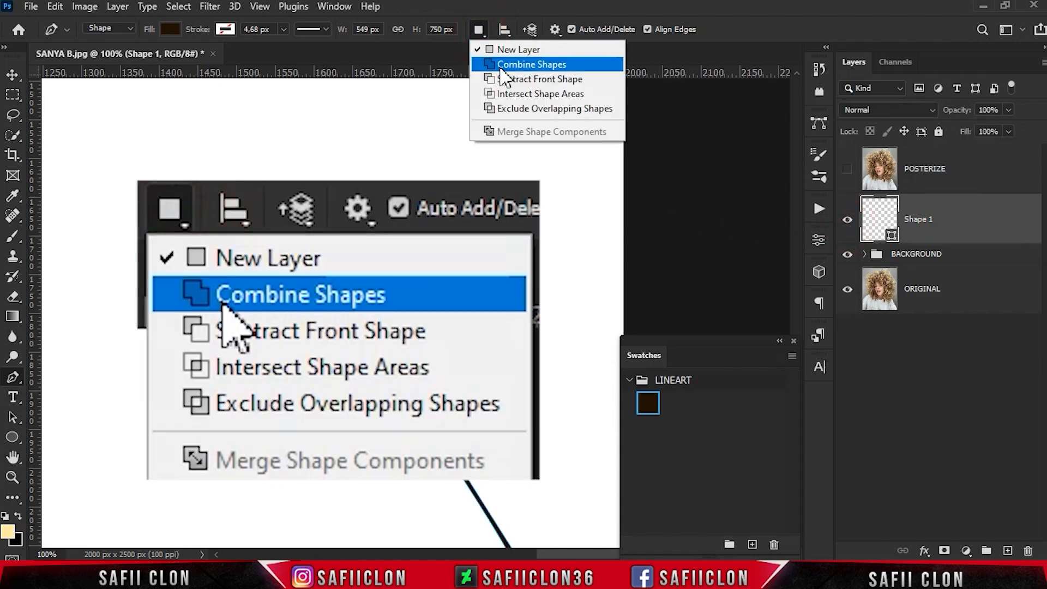
click(507, 65)
scroll(478, 261, down, 3)
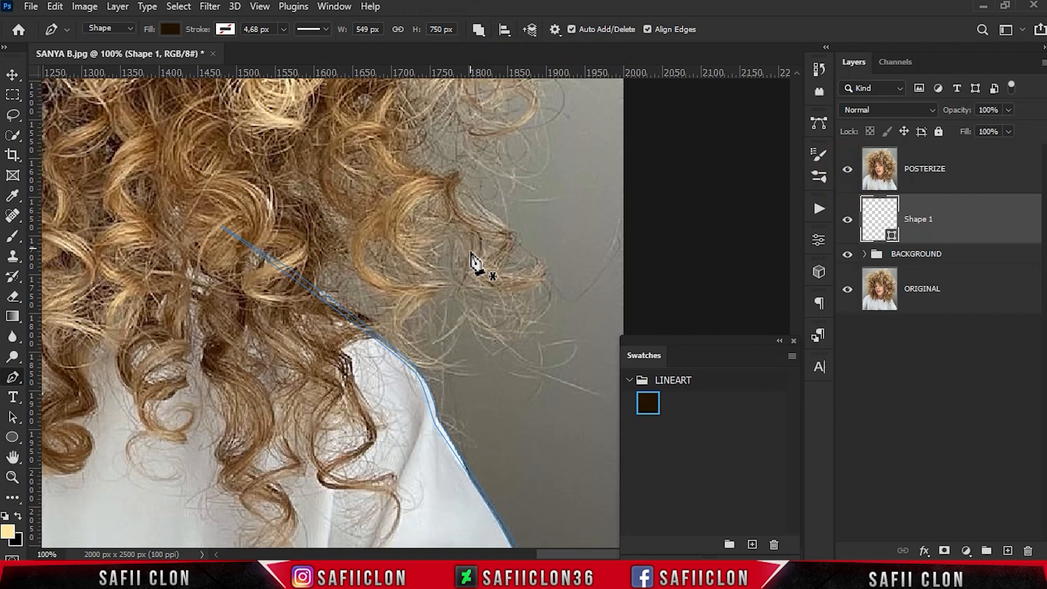
scroll(358, 311, down, 3)
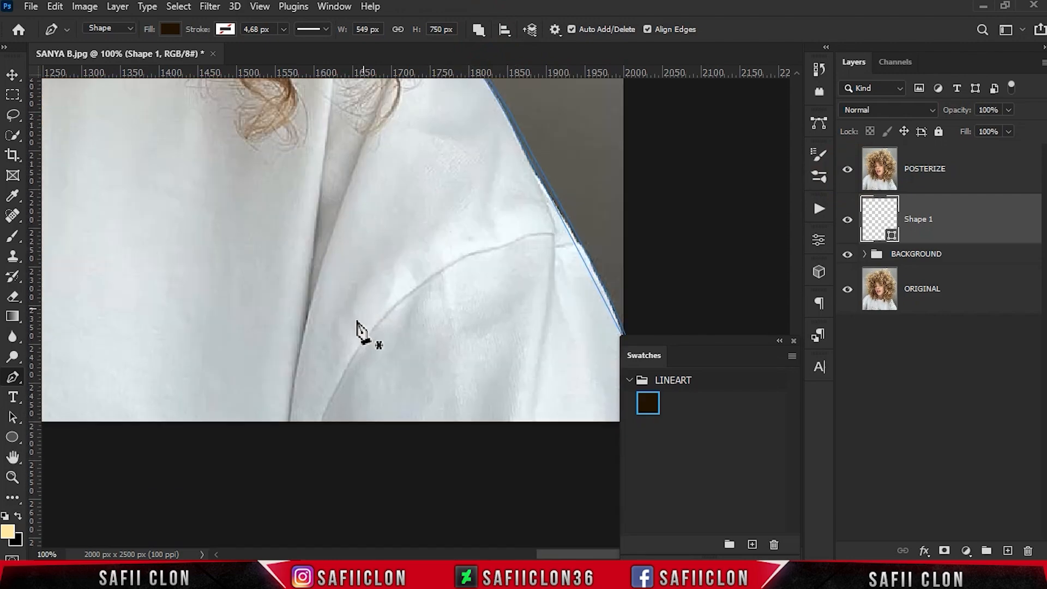
click(290, 429)
scroll(358, 296, up, 2)
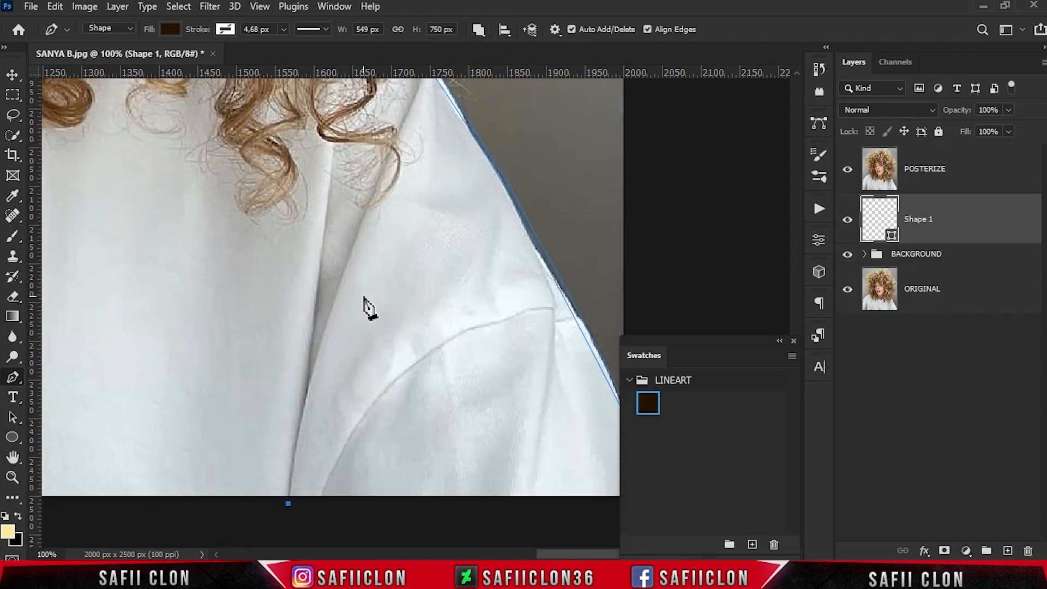
scroll(365, 305, down, 1)
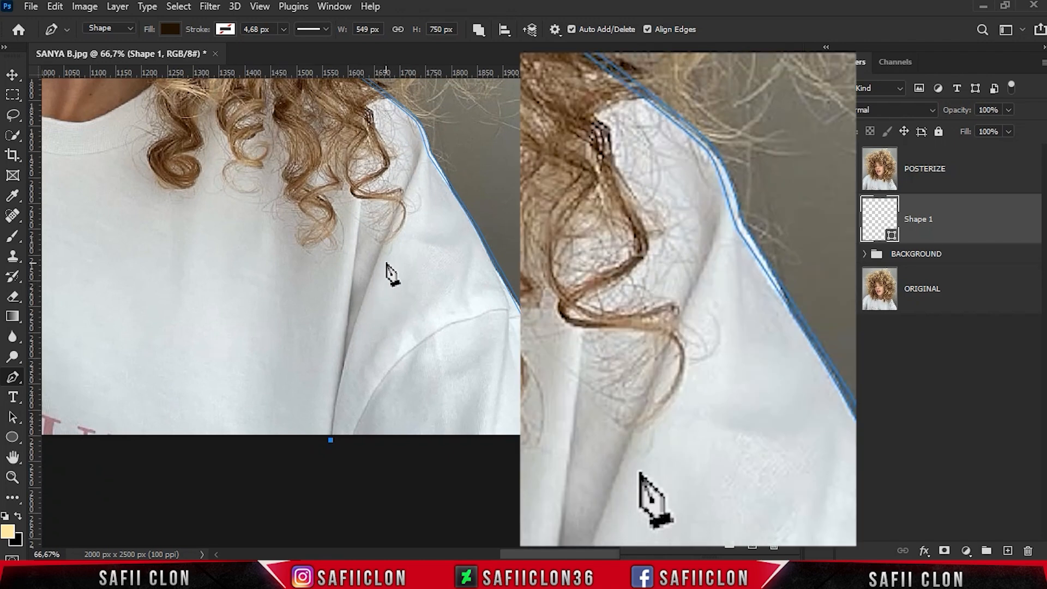
drag(402, 194, 465, 93)
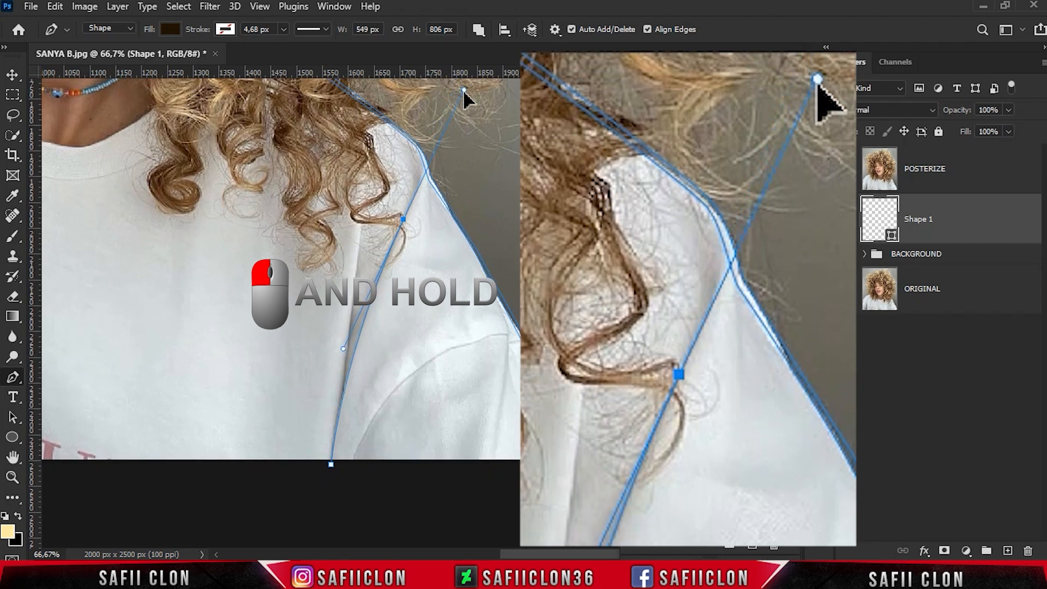
alt+click(403, 221)
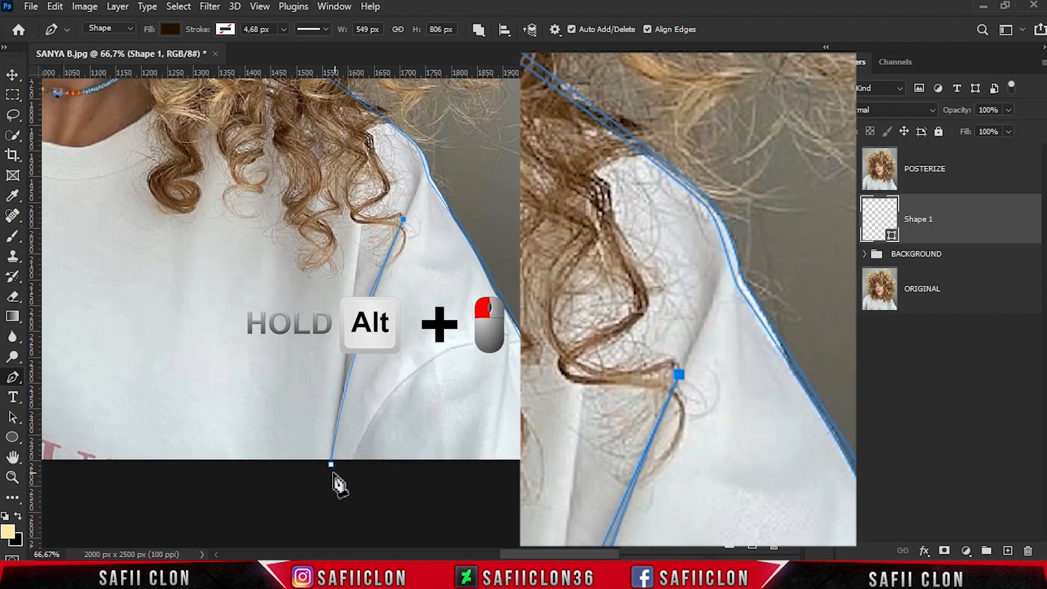
drag(327, 472, 312, 530)
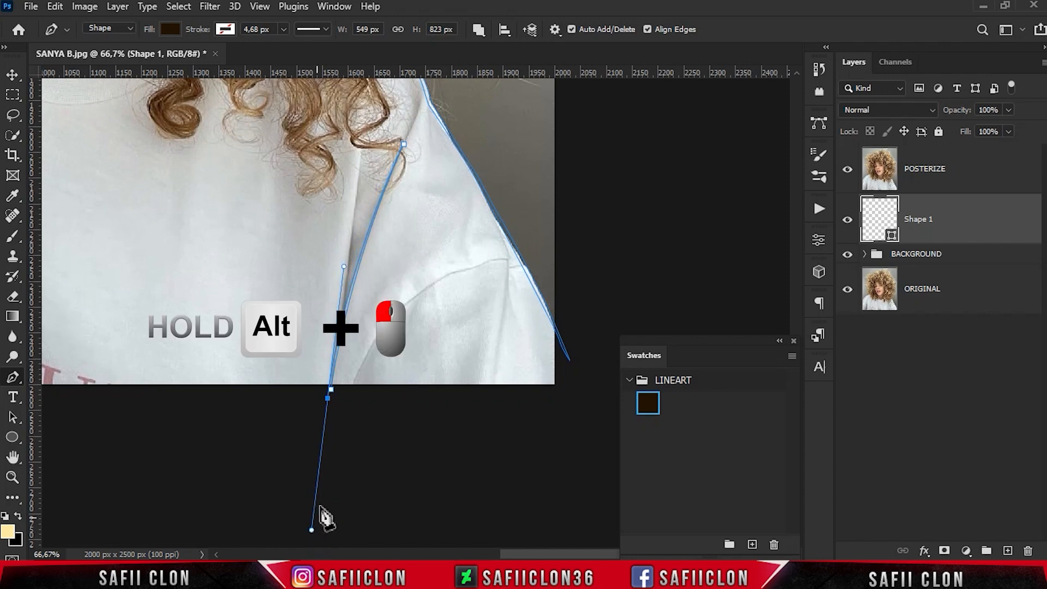
alt+click(329, 391)
Step: Trace the curved sleeve seam on the image's right side as a thin closed shape starting below the canvas edge
click(351, 402)
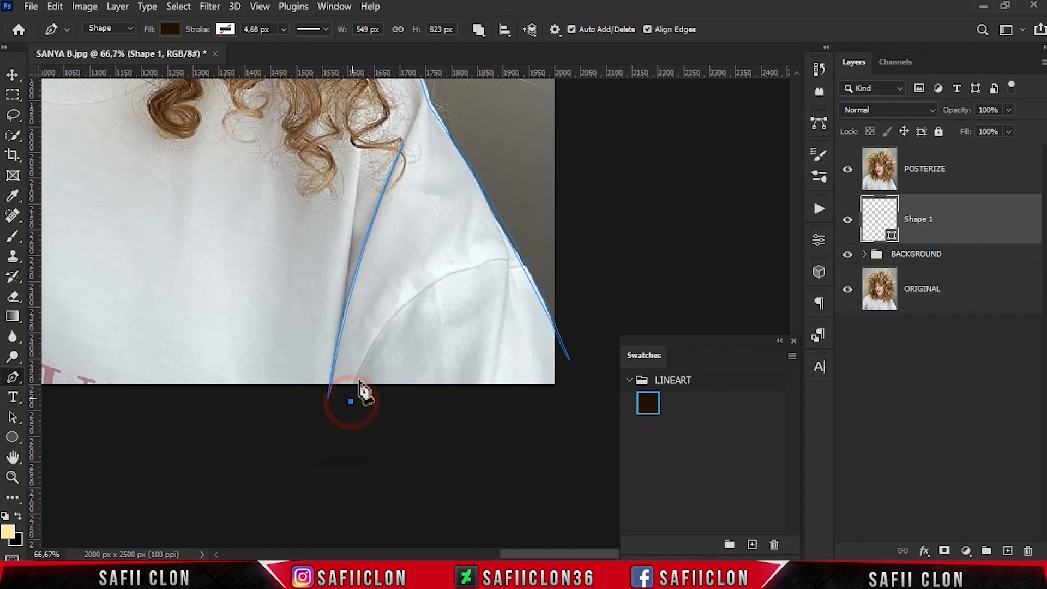
drag(501, 260, 634, 232)
alt+click(501, 260)
drag(349, 402, 303, 543)
alt+click(350, 402)
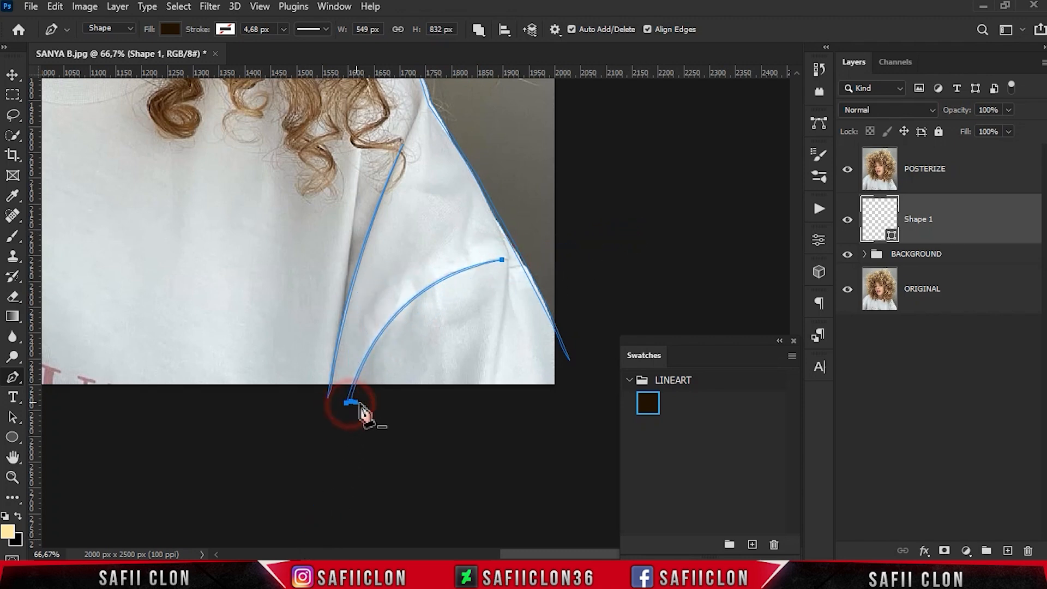
Step: Trace the nearly straight fold beside the long fold, from below the canvas up to the hanging curl, and close it
scroll(389, 431, up, 3)
click(326, 495)
mouse_move(361, 227)
mouse_down()
mouse_move(362, 169)
mouse_move(362, 180)
mouse_up()
alt+click(361, 228)
drag(326, 495, 315, 529)
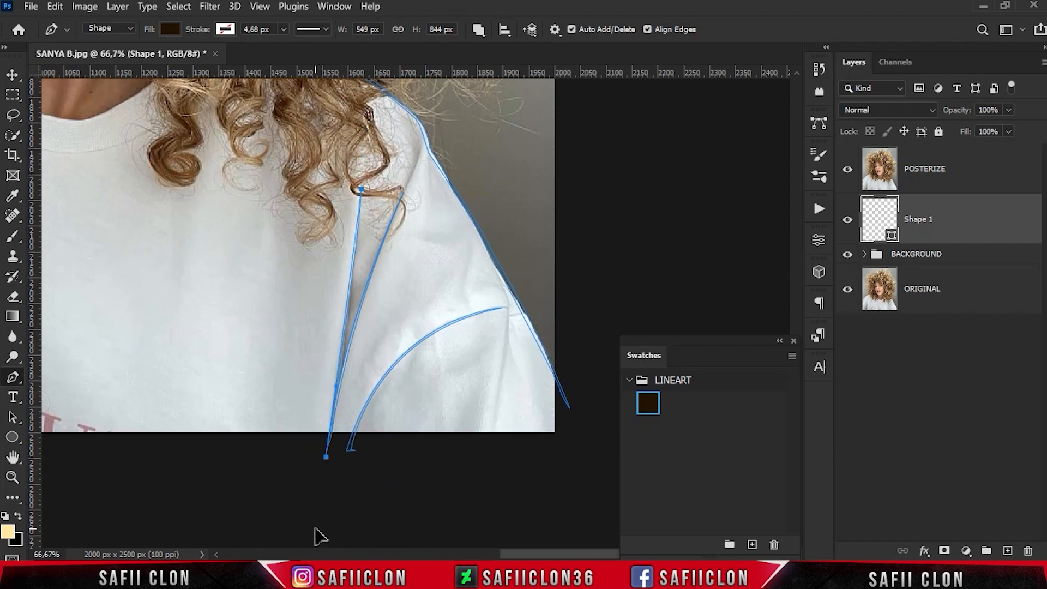
Step: Trace the long vertical shirt fold on the image's left side, from below the canvas up to just under the hair
scroll(356, 445, up, 4)
drag(516, 554, 344, 539)
scroll(378, 467, down, 3)
click(381, 501)
drag(397, 303, 398, 241)
scroll(404, 256, up, 4)
click(423, 142)
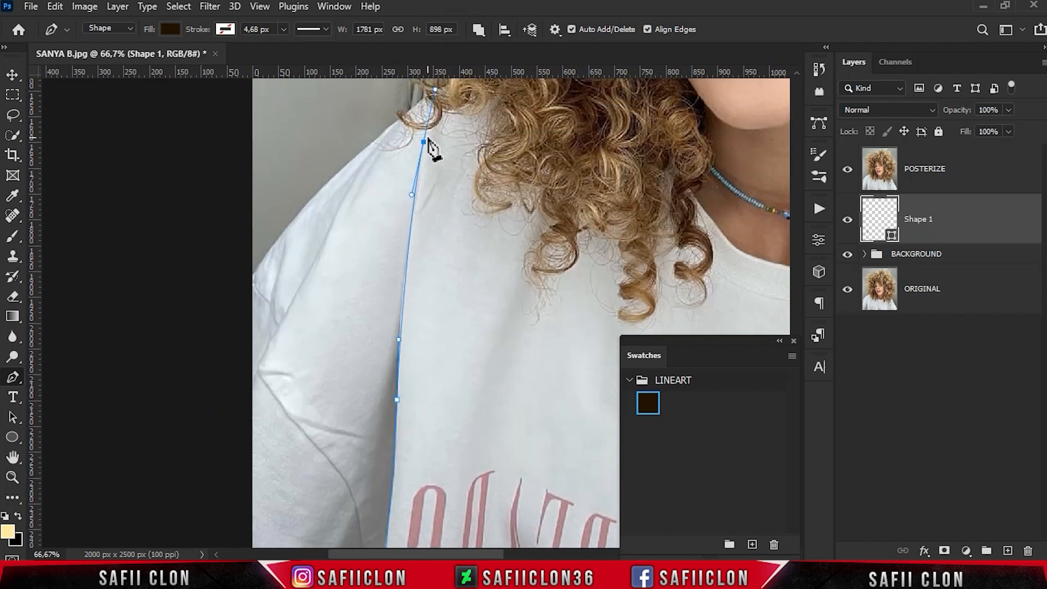
Step: Trace back down beside the left-hand fold line and close the path below the canvas into a thin shape
scroll(427, 199, down, 2)
drag(393, 341, 380, 507)
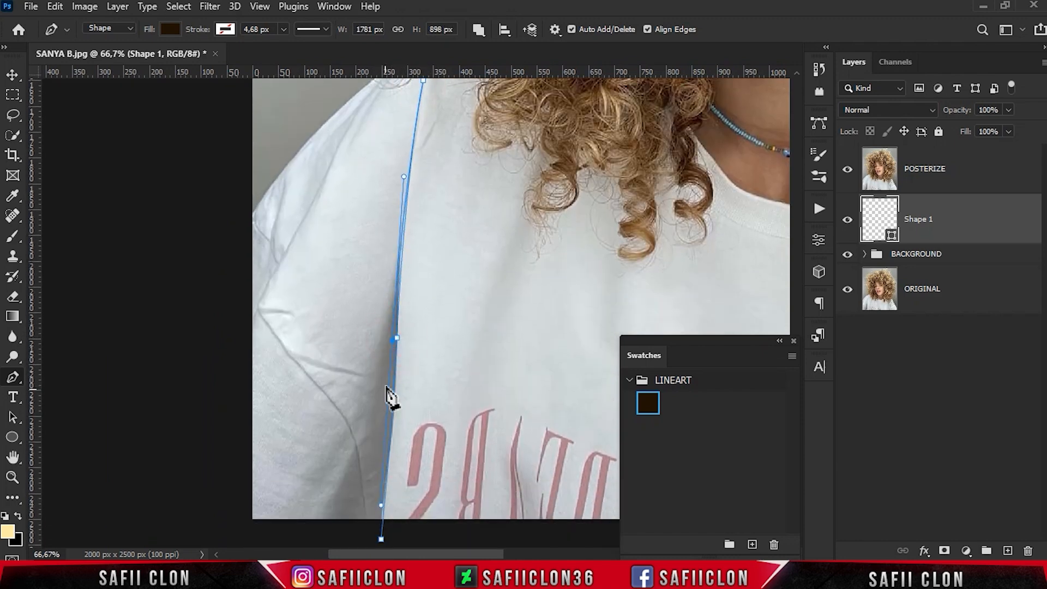
drag(395, 330, 396, 323)
scroll(398, 328, down, 3)
drag(375, 450, 367, 487)
alt+click(375, 452)
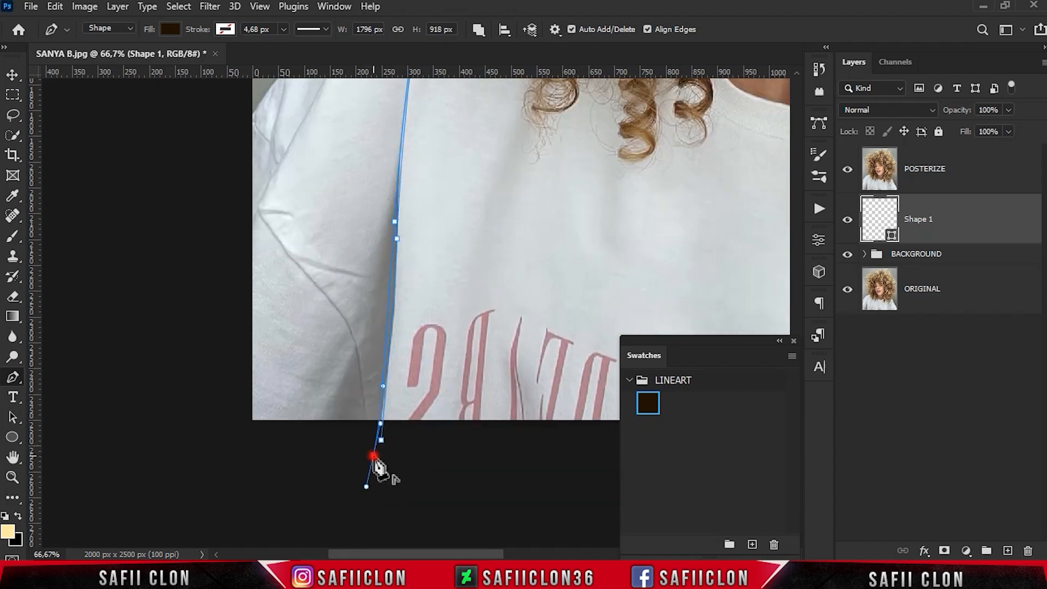
click(382, 440)
Step: Trace the bent sleeve seam on the image's left side, from below the canvas to the side edge and back, and close it
scroll(414, 395, up, 3)
scroll(425, 458, down, 2)
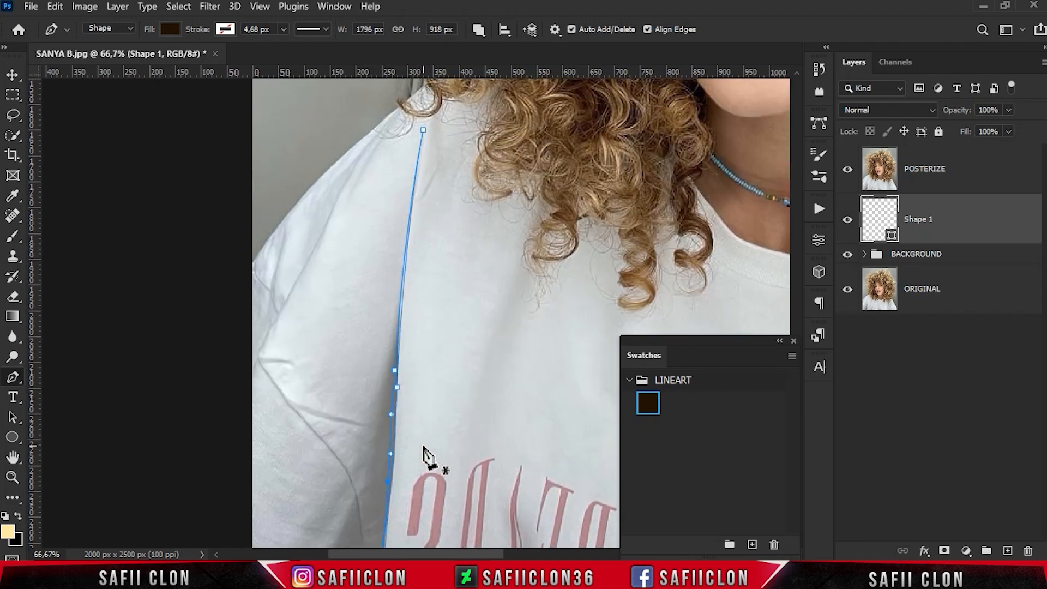
click(366, 480)
drag(340, 365, 316, 337)
drag(256, 257, 258, 239)
alt+click(257, 257)
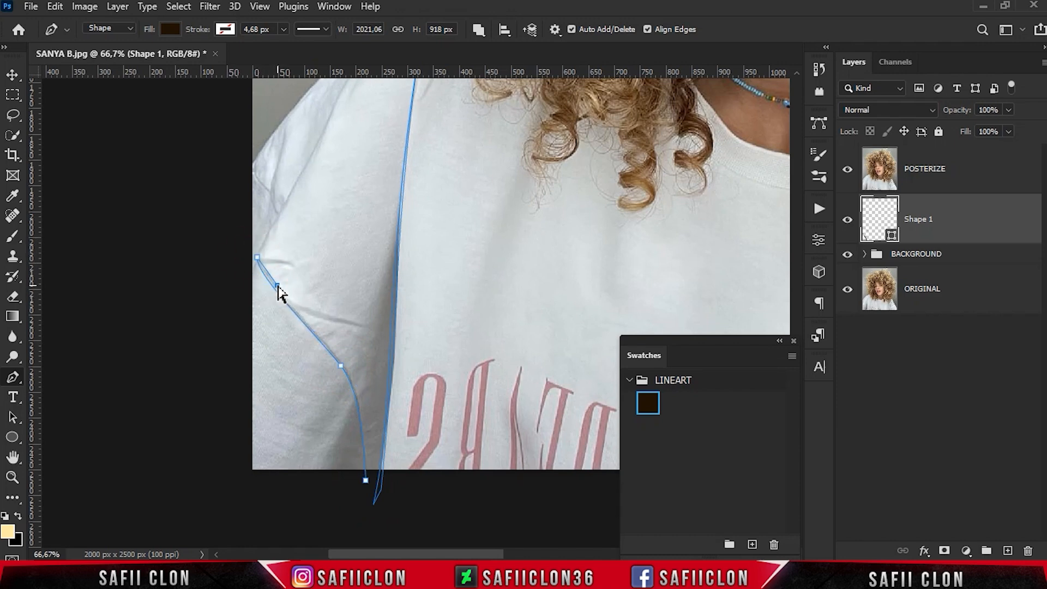
drag(337, 354, 366, 382)
scroll(366, 384, down, 2)
drag(363, 431, 356, 437)
click(365, 418)
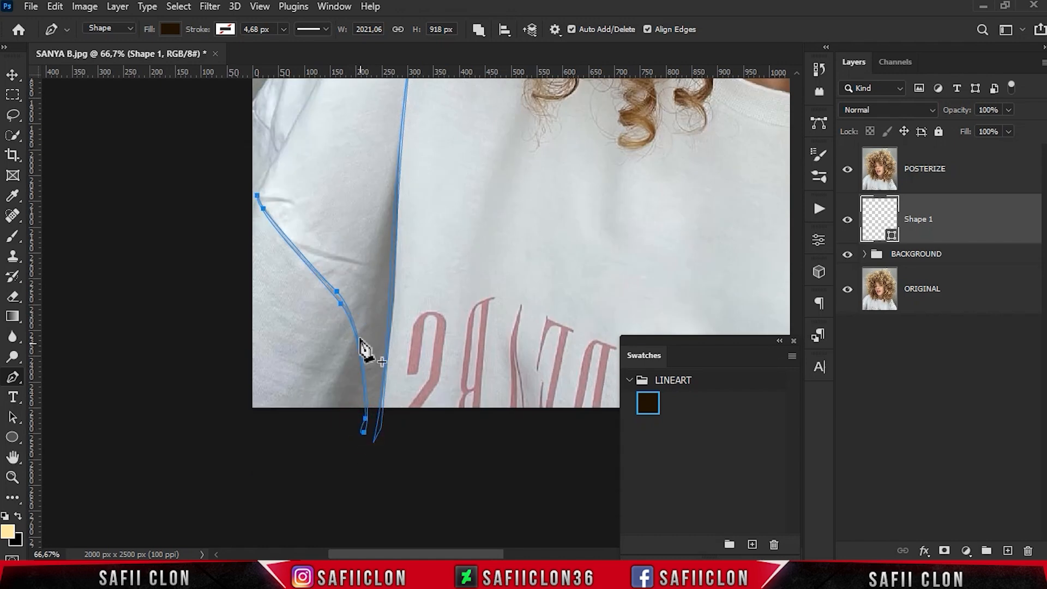
Step: Trace the diagonal sleeve fold on the image's left side, from outside the canvas up toward the shoulder, as a thin closed shape
scroll(299, 317, up, 6)
click(244, 421)
drag(359, 195, 377, 164)
drag(239, 434, 234, 442)
click(243, 421)
Step: Trace the outer shoulder edge on the image's left side, from outside the canvas into the hair and back, and close the shape
scroll(248, 359, up, 3)
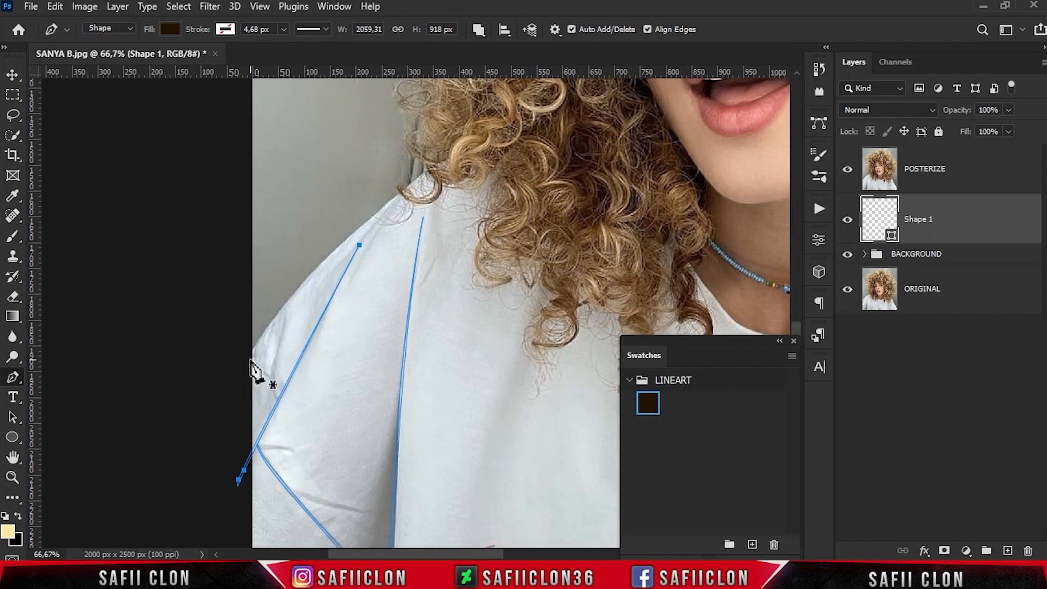
click(248, 357)
scroll(284, 327, up, 1)
drag(436, 179, 572, 82)
click(509, 158)
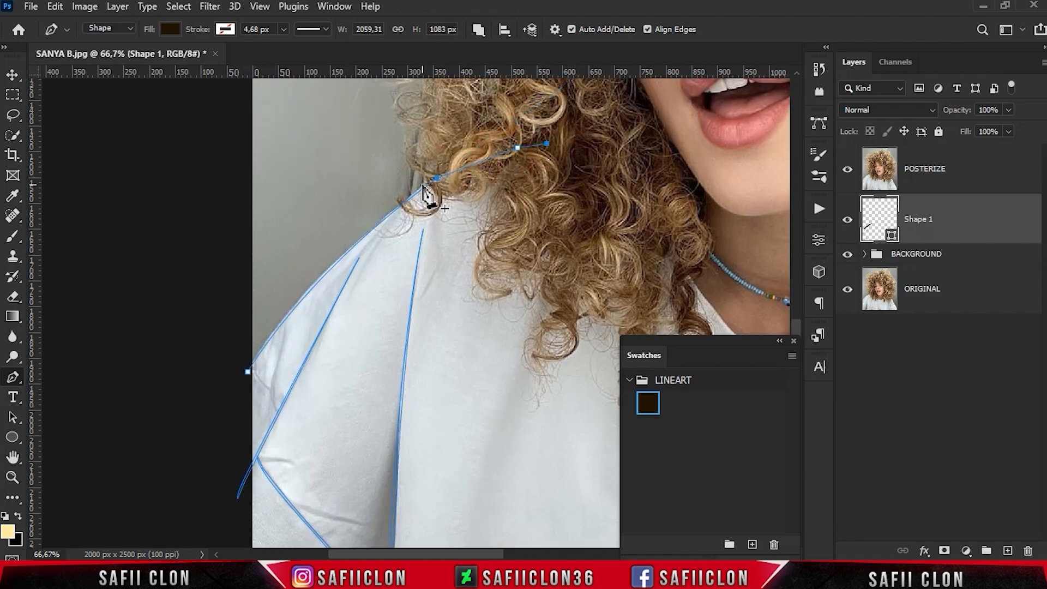
click(425, 183)
drag(236, 378, 190, 456)
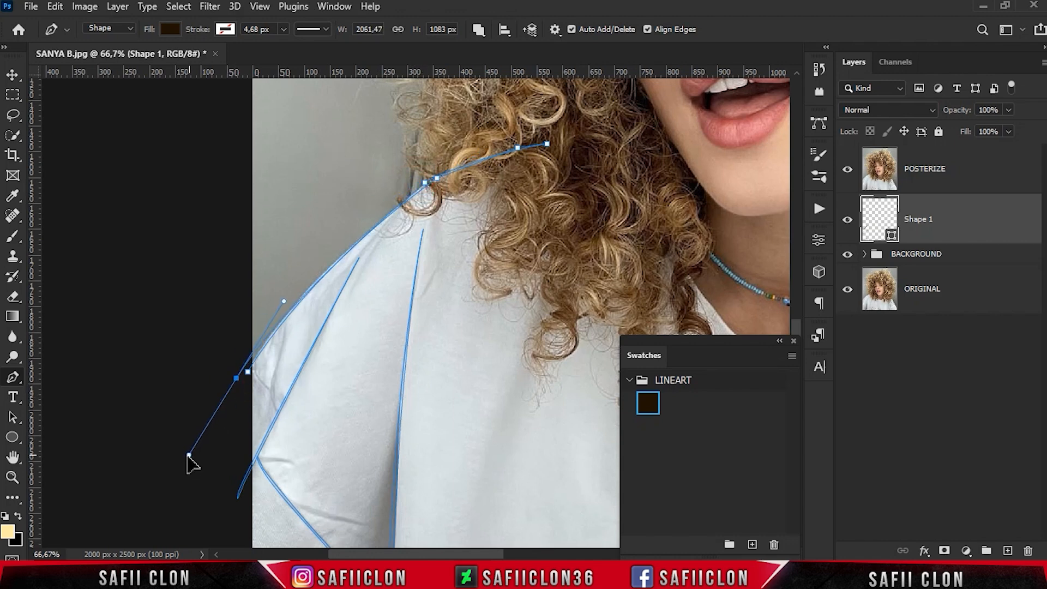
click(248, 373)
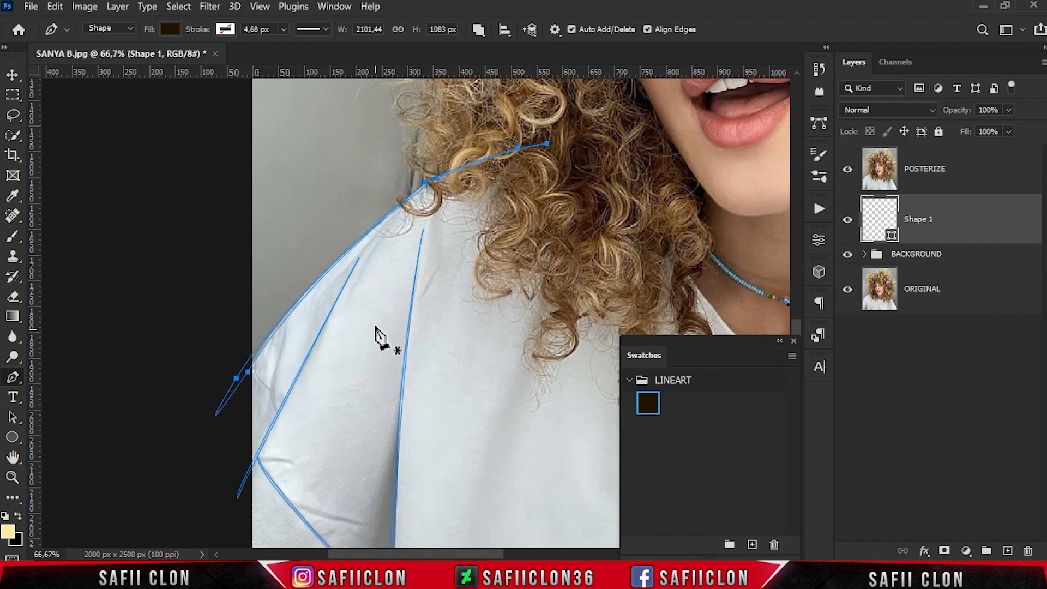
Step: Hide the path outlines and the POSTERIZE layer to examine the whole shirt line art, and show both again
scroll(523, 278, up, 2)
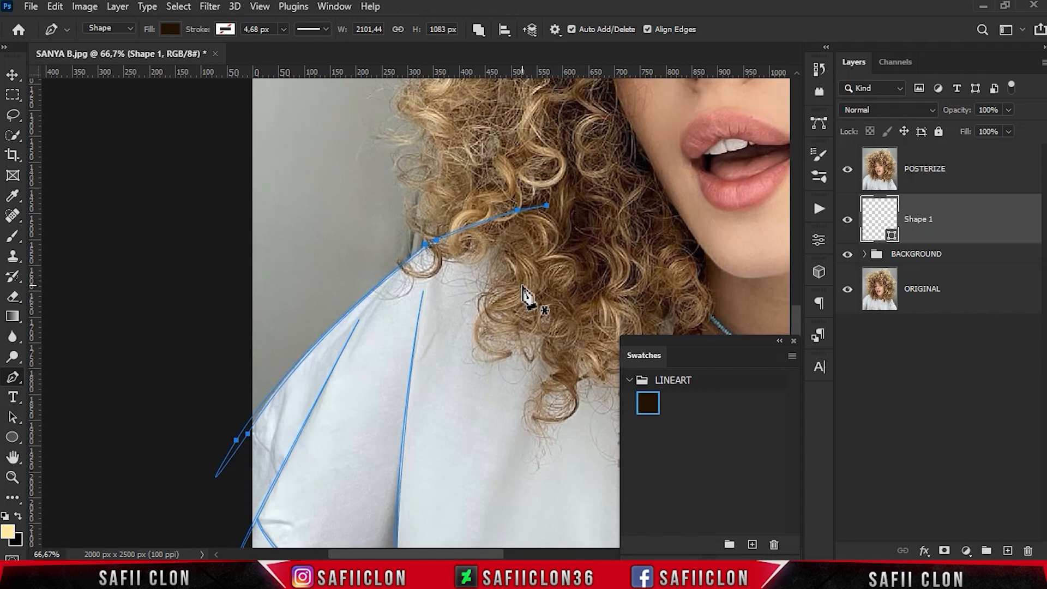
key(ctrl+minus)
key(ctrl+h)
key(ctrl+minus)
key(ctrl+minus)
key(ctrl+minus)
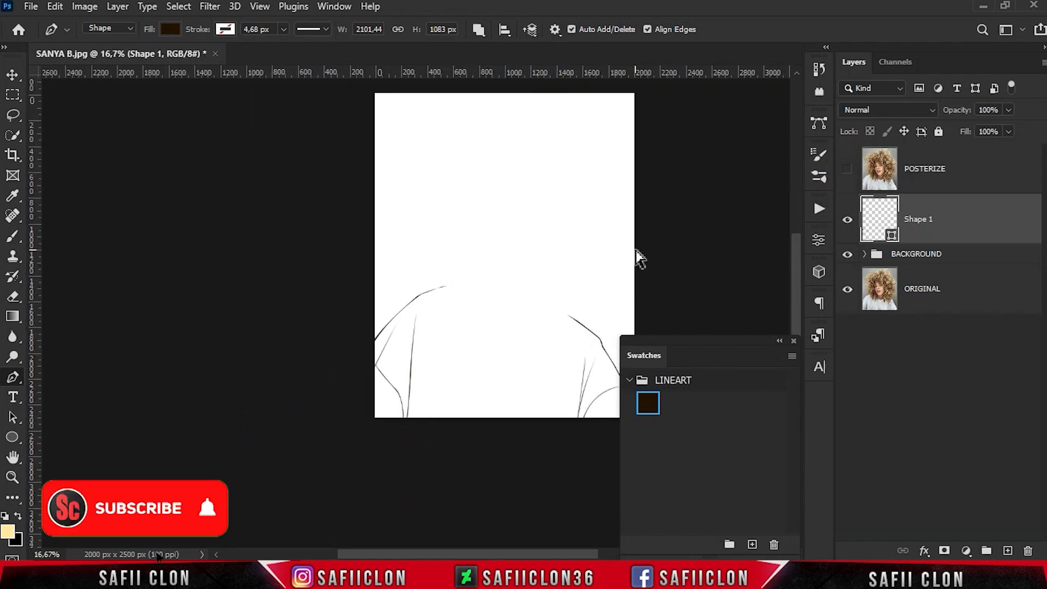
key(ctrl+plus)
key(ctrl+plus)
drag(526, 554, 585, 554)
key(ctrl+h)
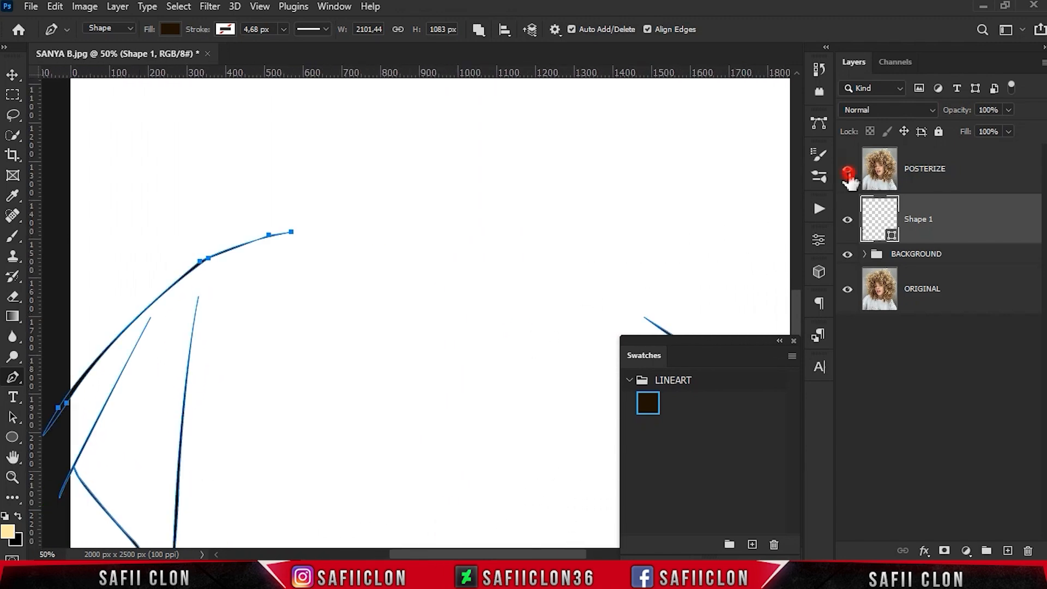
click(848, 171)
Step: Trace the shirt's neckline below the necklace, starting inside the curls on one side and ending inside those on the other
scroll(519, 280, down, 3)
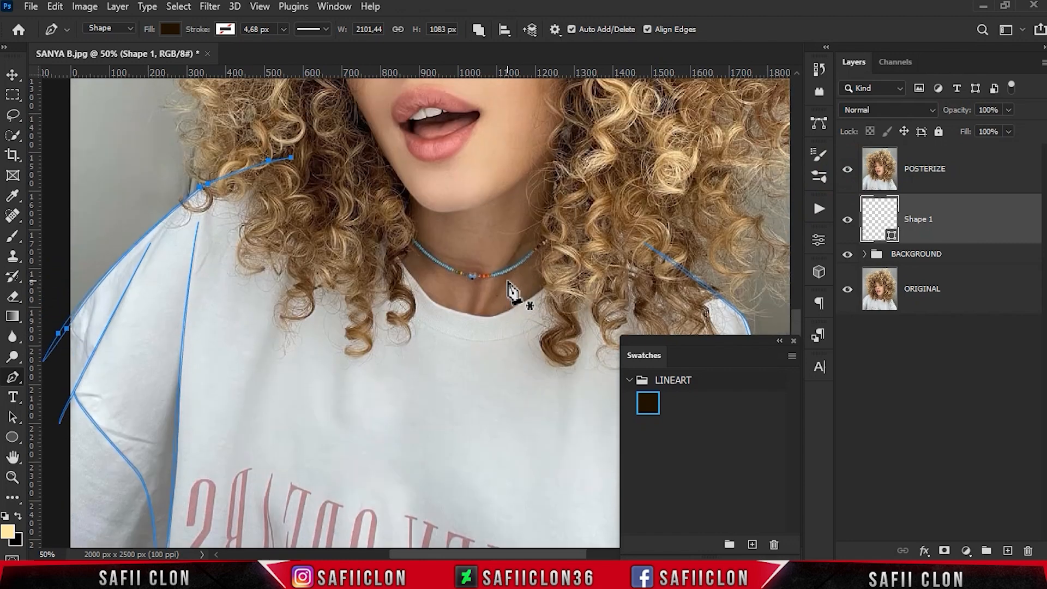
scroll(512, 292, up, 1)
scroll(457, 283, up, 1)
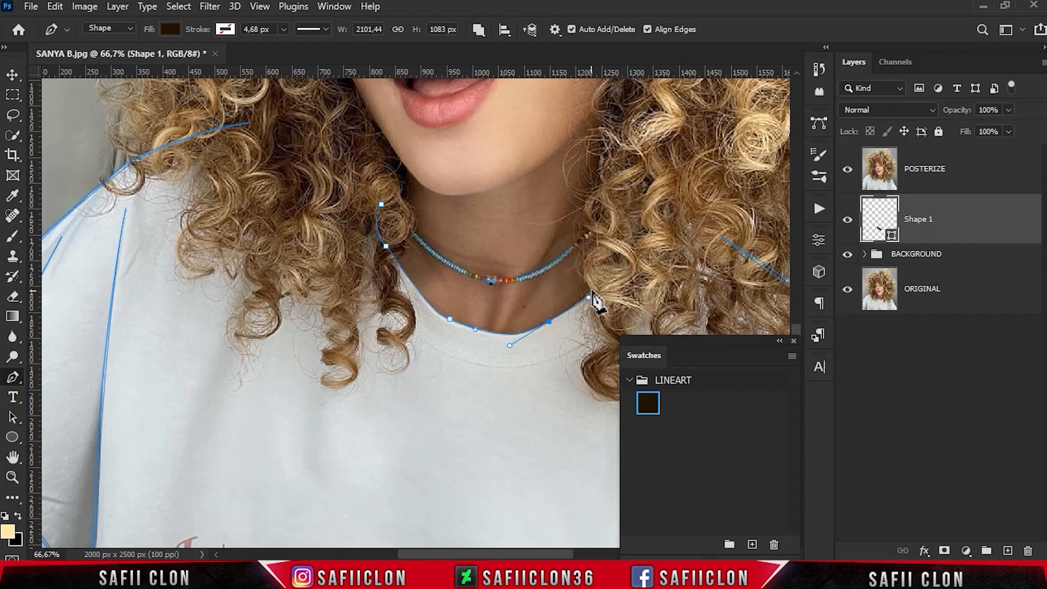
key(ctrl+plus)
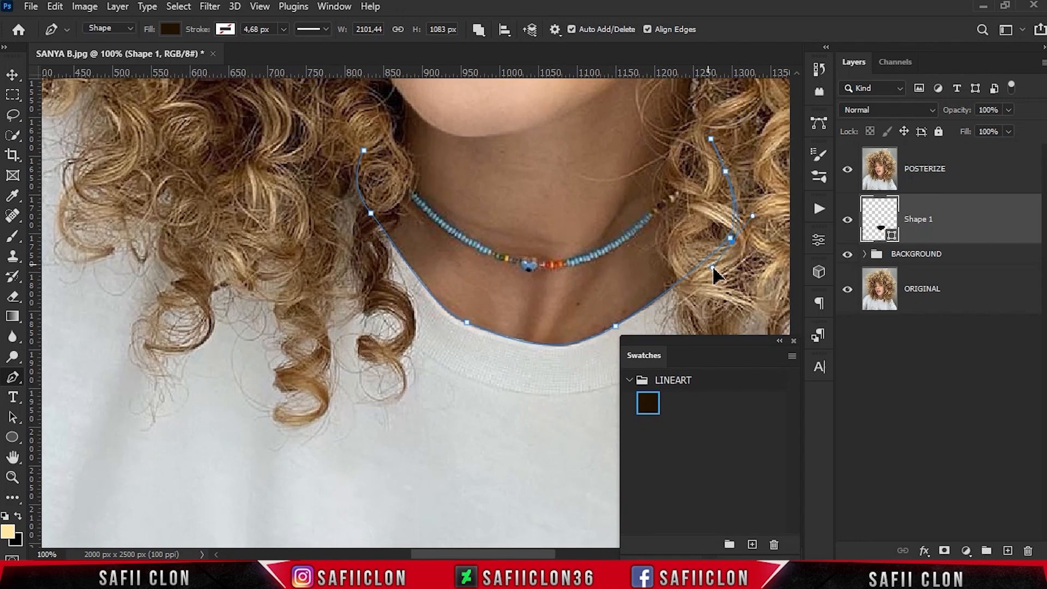
Step: Trace back along the neckline just beneath the first line and close the path inside the curls into a thin shape
drag(570, 347, 595, 339)
alt+click(595, 339)
drag(467, 326, 369, 288)
alt+click(467, 326)
drag(390, 247, 396, 119)
alt+click(390, 247)
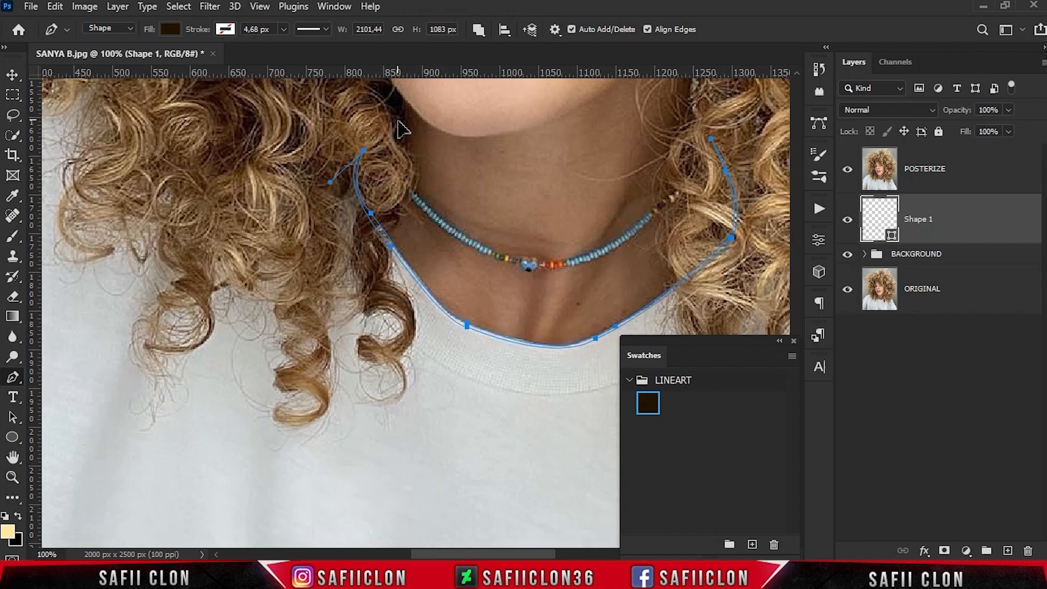
Step: Hide the POSTERIZE layer to examine the neckline together with the shoulder line art, and show the layer again
scroll(545, 256, up, 4)
scroll(579, 267, down, 5)
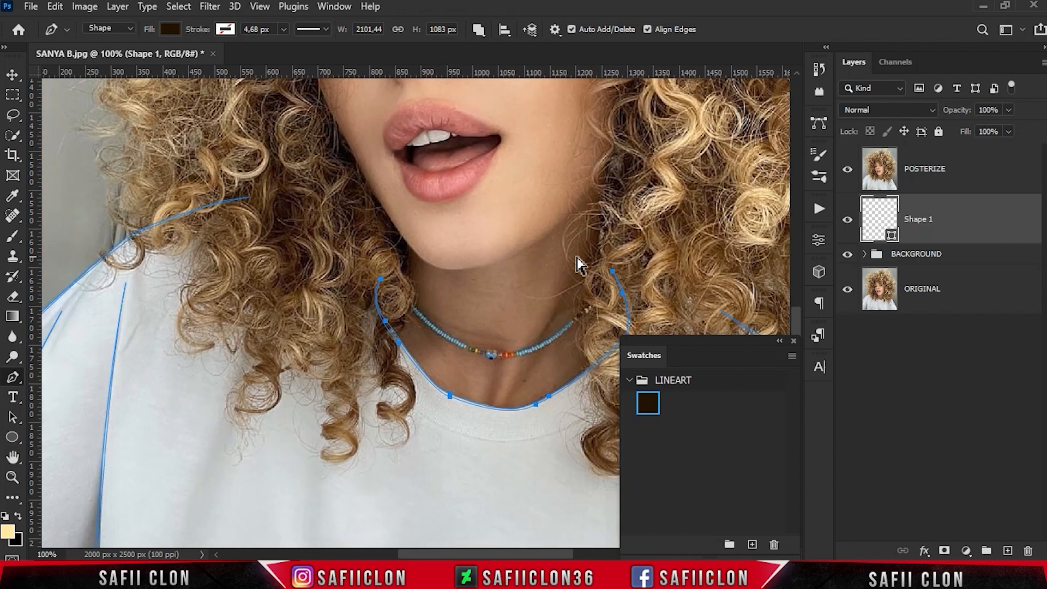
scroll(459, 288, up, 3)
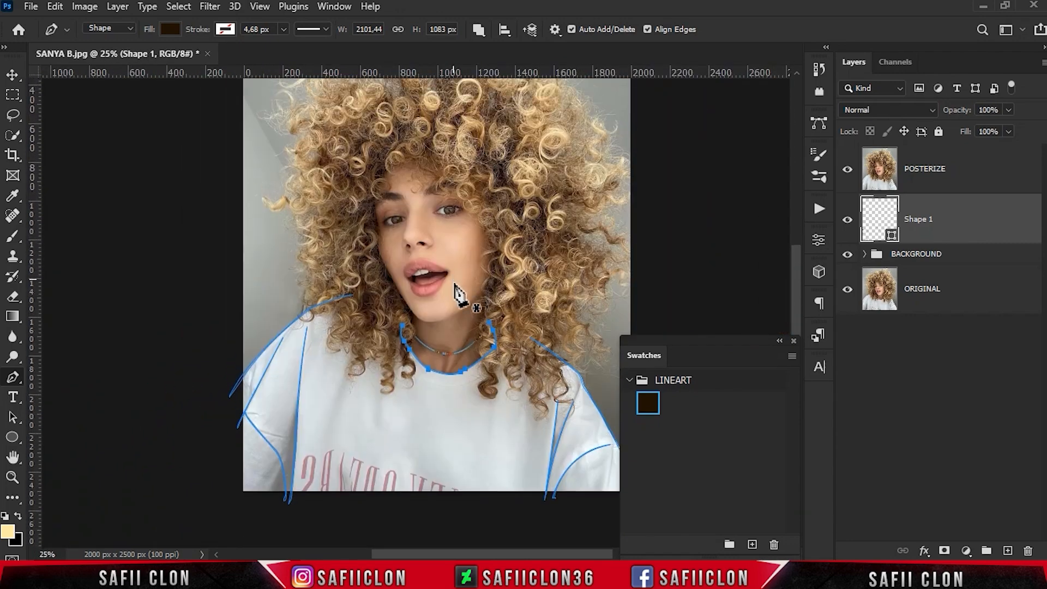
scroll(487, 292, up, 1)
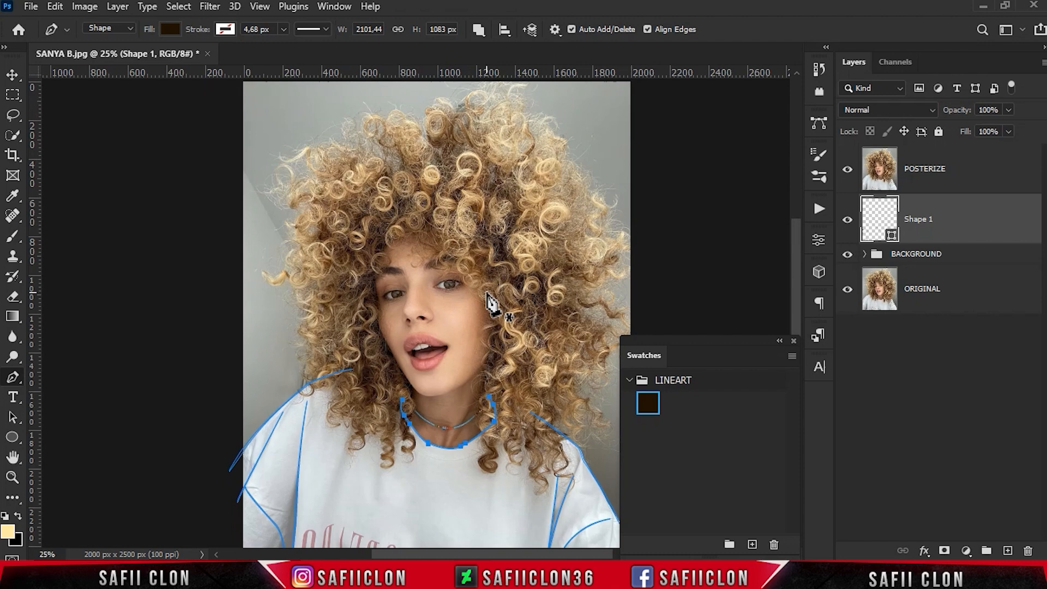
scroll(496, 297, down, 4)
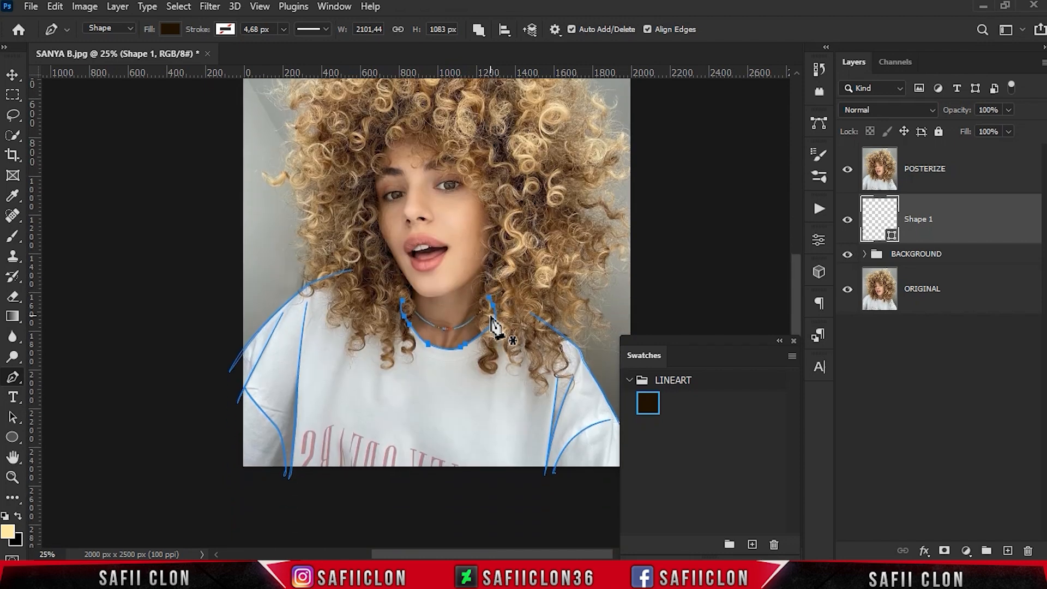
scroll(492, 328, up, 1)
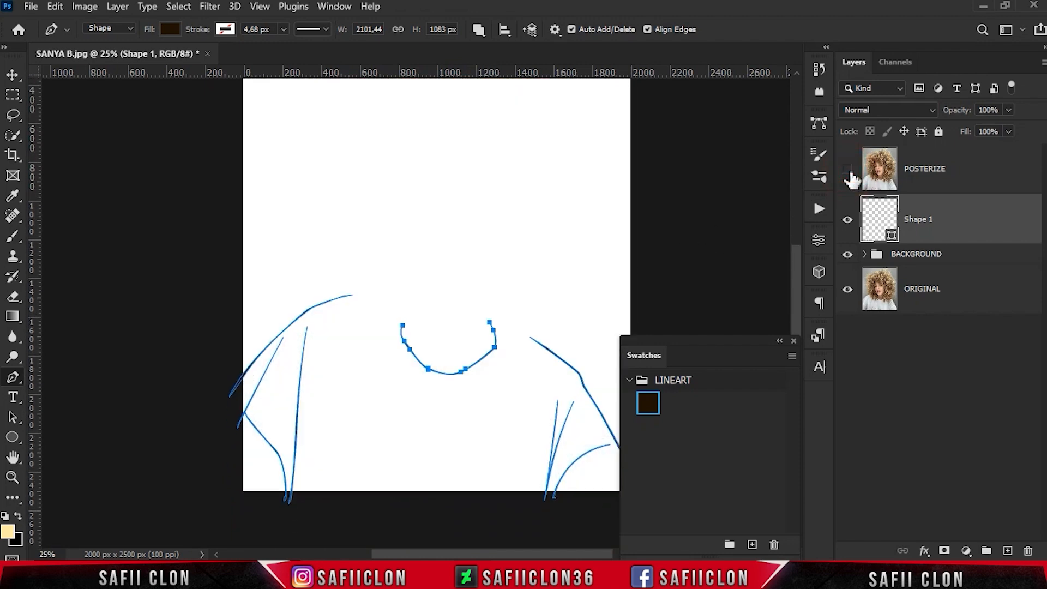
click(848, 170)
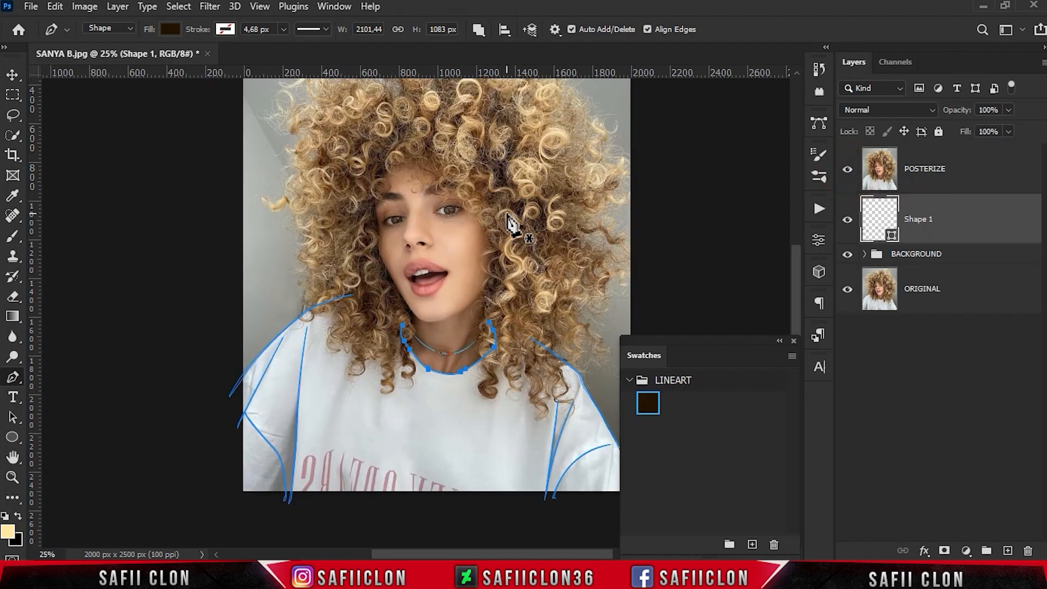
Step: Trace a thin curved shape around the mouth corner on the image's right side, from the lower lip's inner edge to the upper lip
scroll(508, 220, up, 4)
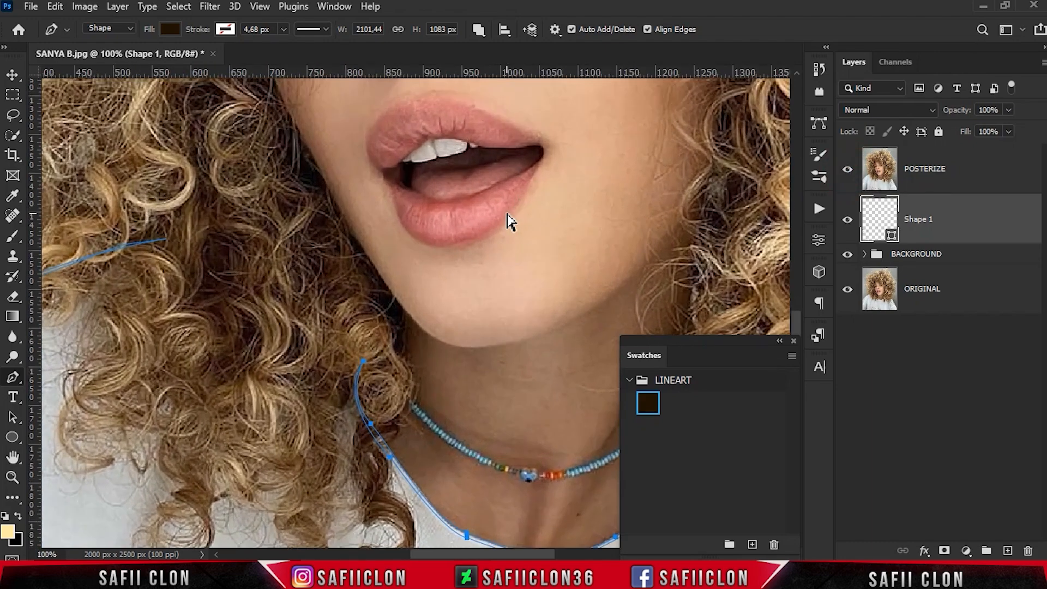
scroll(507, 221, up, 3)
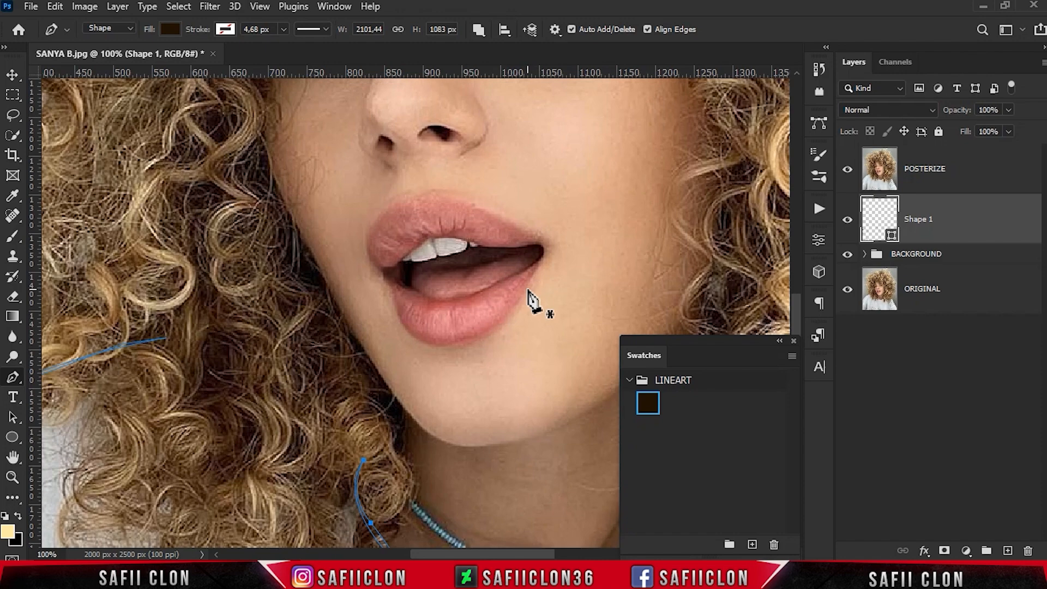
scroll(531, 297, up, 1)
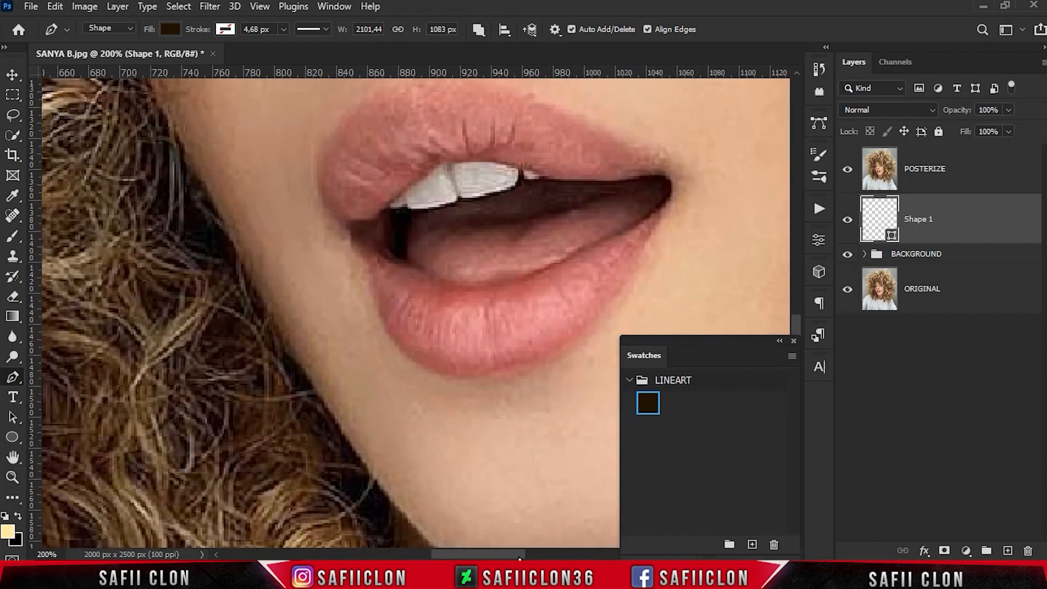
scroll(542, 485, right, 3)
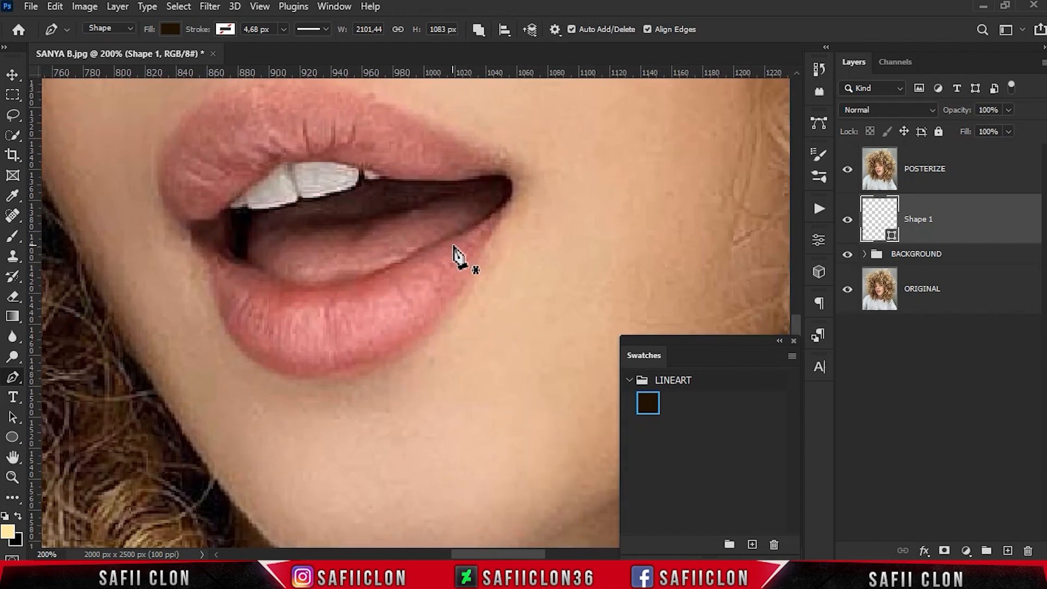
click(465, 232)
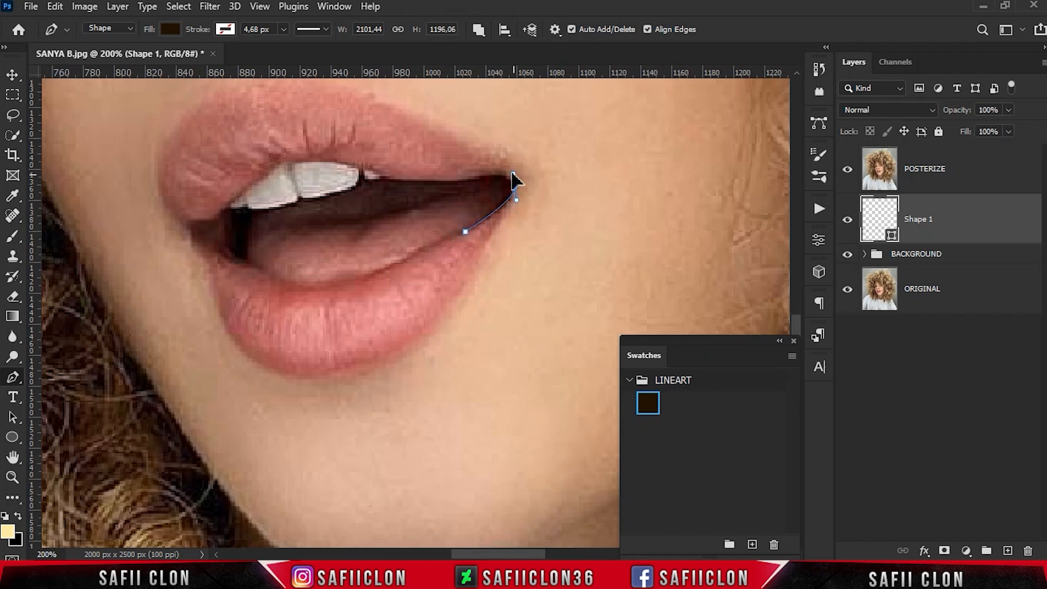
click(489, 176)
drag(517, 165, 515, 170)
scroll(310, 328, up, 1)
Step: Trace the outer edge of the upper lip on the image's left side as a thin curve down to the mouth corner
click(372, 300)
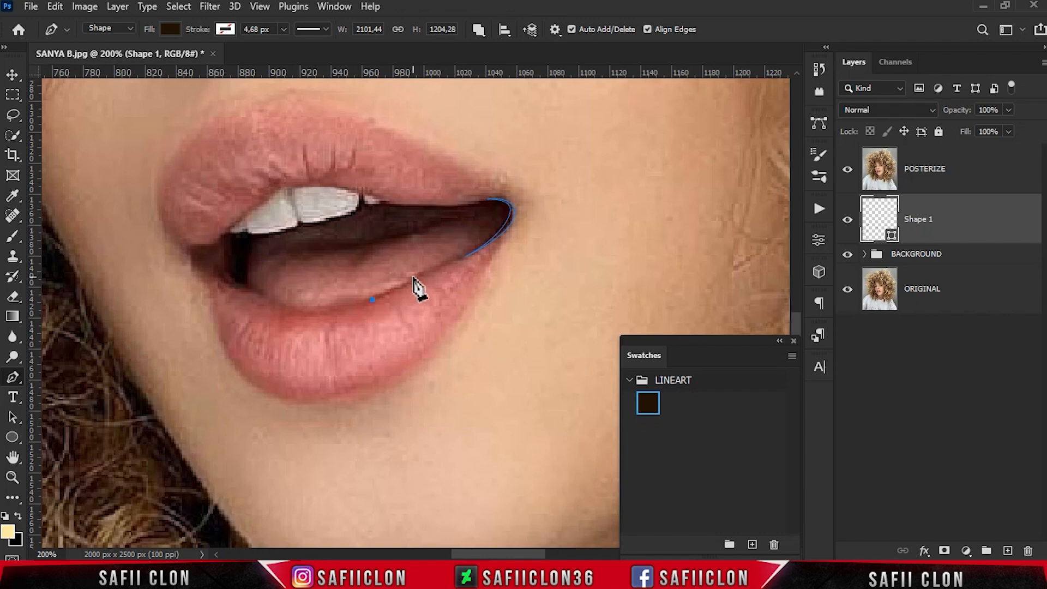
click(192, 260)
alt+click(162, 179)
drag(193, 259, 247, 279)
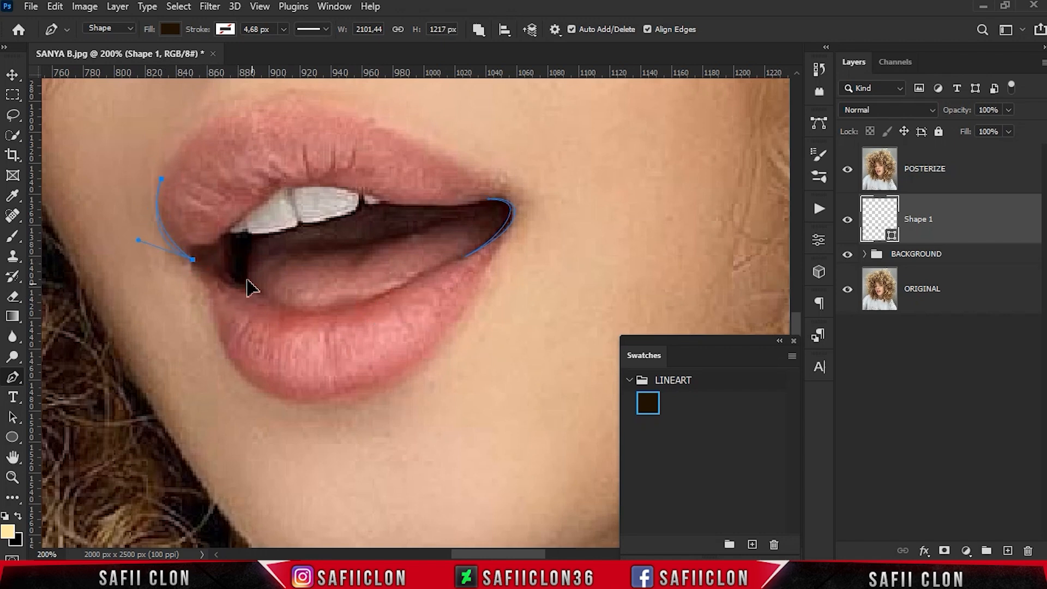
Step: Trace the upper edge of the teeth and a short thin line along the inner edge of the lower lip on the image's left side
click(238, 220)
mouse_move(271, 188)
mouse_down()
mouse_move(296, 182)
mouse_move(265, 196)
mouse_up()
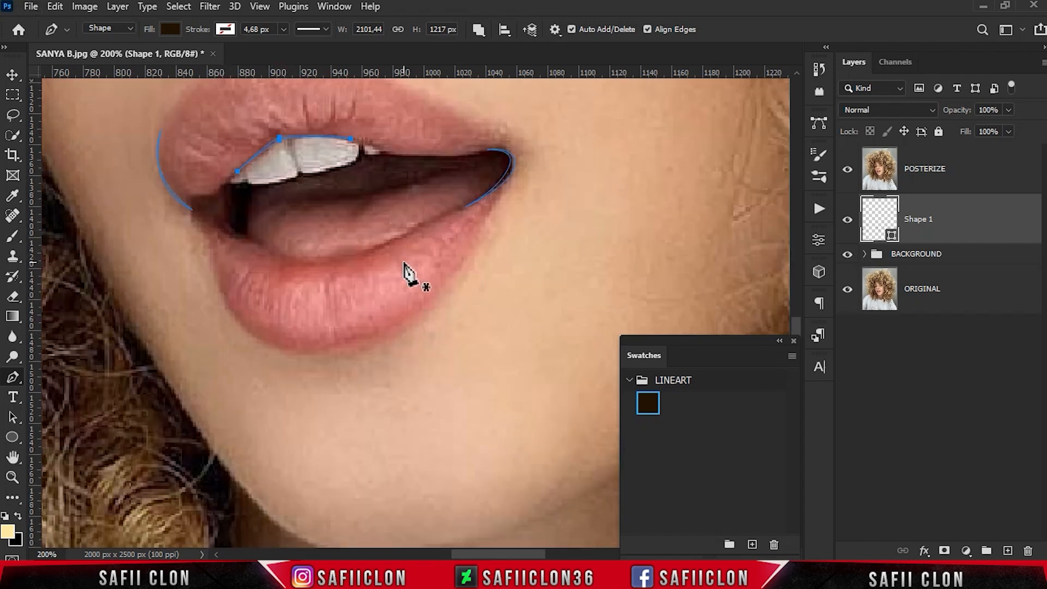
scroll(409, 273, down, 1)
click(230, 254)
drag(264, 270, 273, 276)
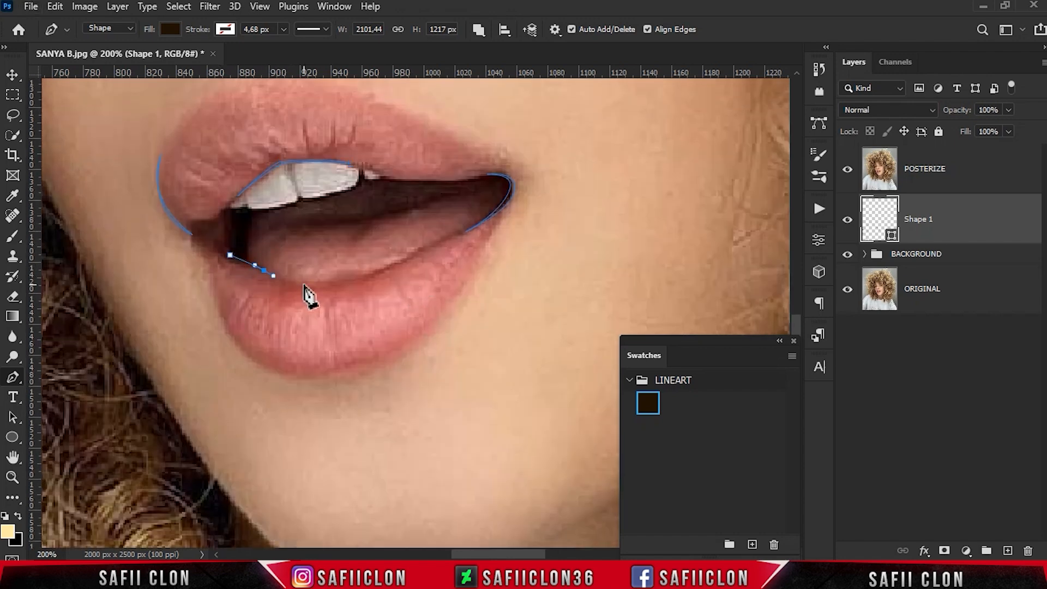
key(ctrl+plus)
click(138, 226)
drag(186, 250, 192, 251)
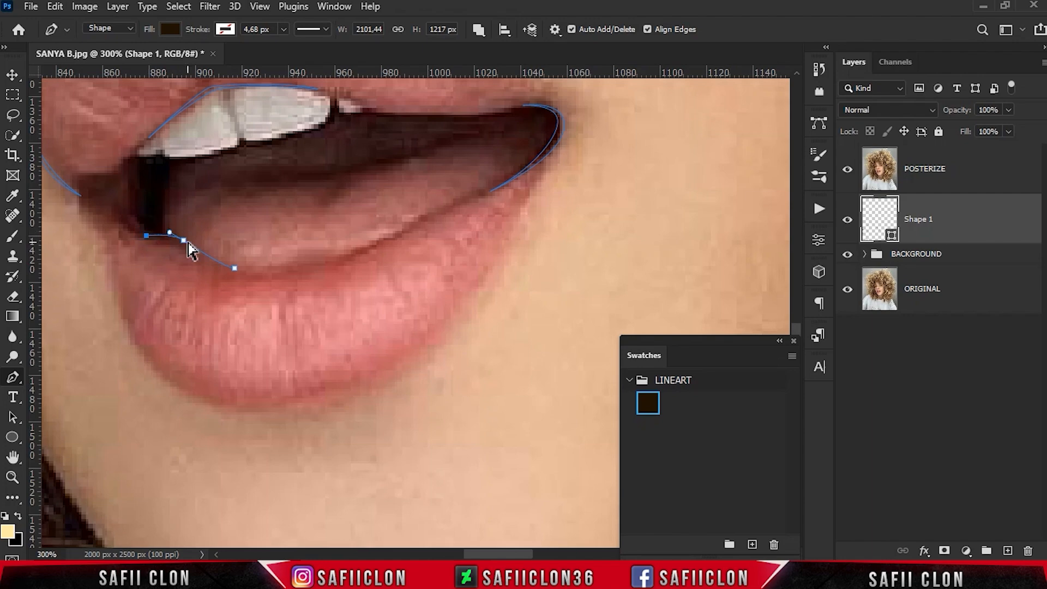
click(225, 268)
Step: Trace the nose wing on the image's right side as a thin curved shape from its upper edge to its base
key(ctrl+minus)
key(ctrl+minus)
key(ctrl+plus)
click(377, 208)
drag(349, 312, 275, 336)
alt+click(349, 312)
drag(377, 208, 309, 112)
Step: Trace the larger nostril on the image's right side as an arched shape with a wavy lower edge, and close it
scroll(454, 282, up, 1)
click(359, 299)
drag(259, 290, 238, 326)
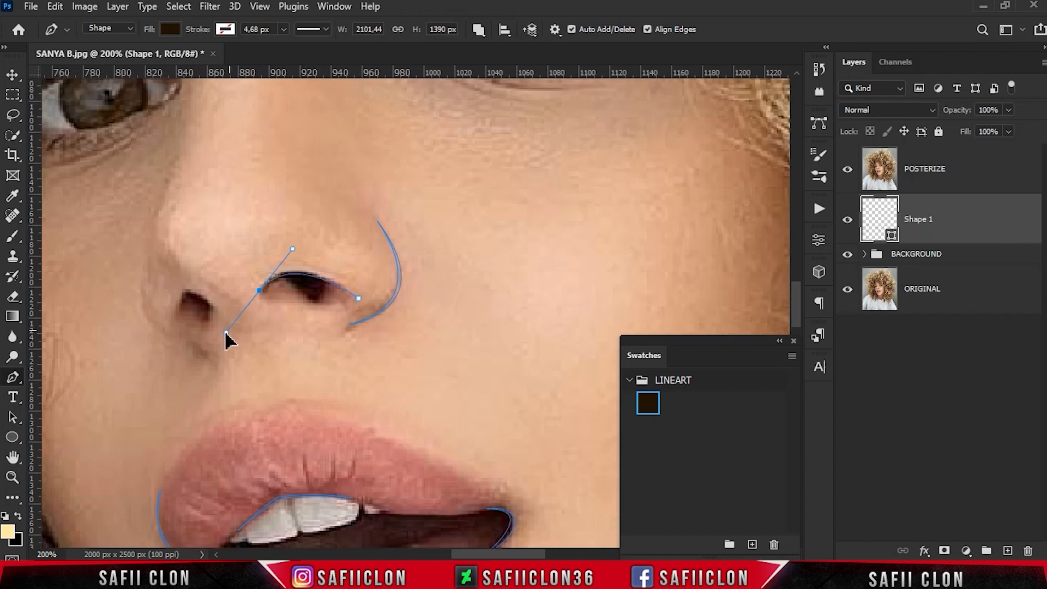
alt+click(259, 290)
click(265, 292)
drag(288, 280, 299, 278)
drag(311, 288, 392, 327)
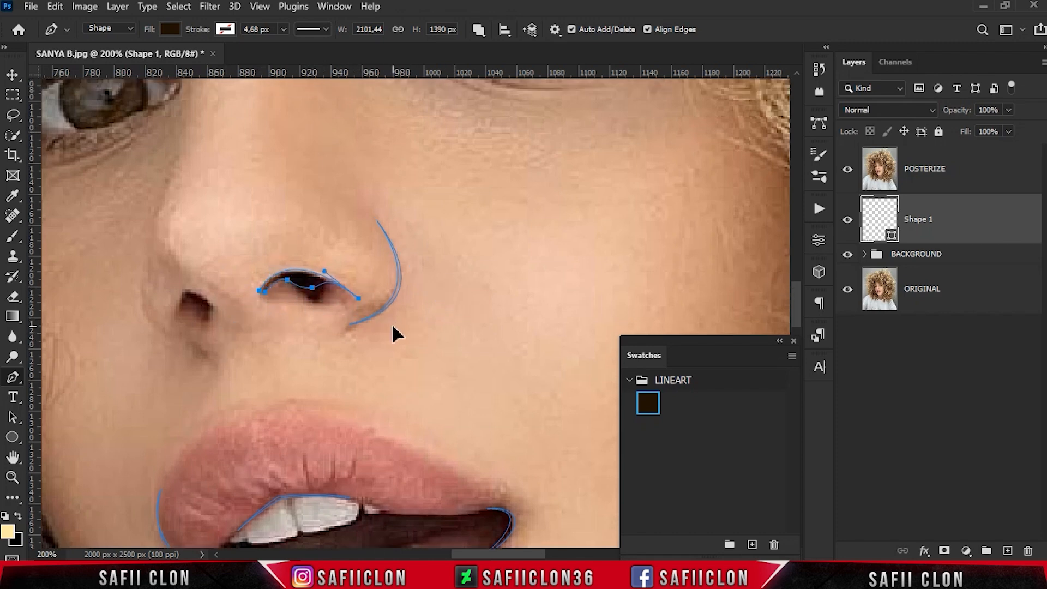
Step: Trace the smaller nostril on the image's left side and a short thin line beneath it
drag(178, 308, 187, 295)
scroll(174, 349, up, 3)
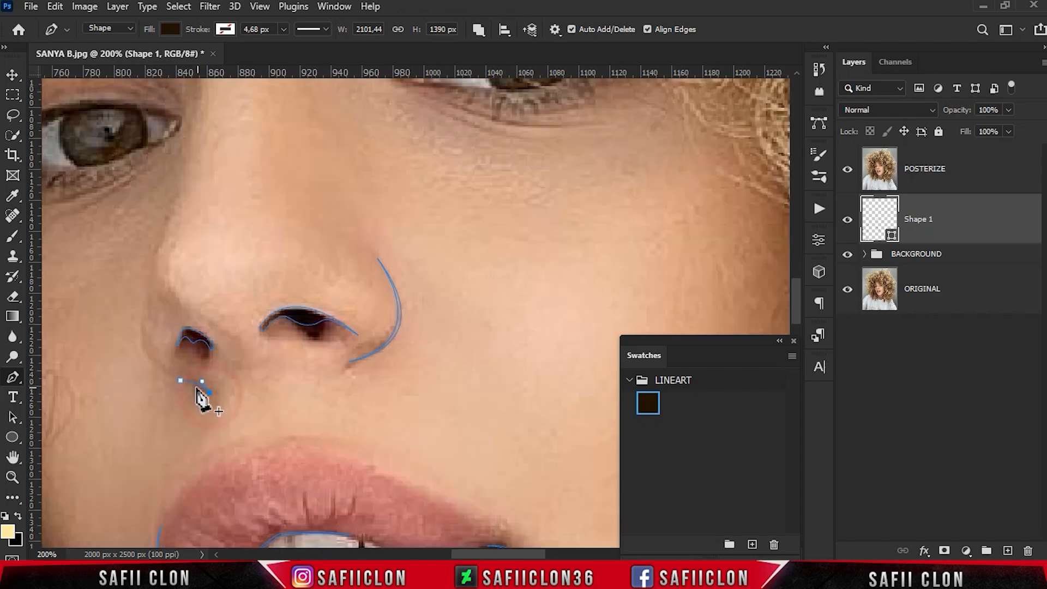
scroll(265, 383, up, 4)
Step: Trace the nose wing on the image's left side as a thin curved shape beside the smaller nostril
key(ctrl+minus)
scroll(358, 388, up, 3)
scroll(305, 364, down, 4)
click(288, 356)
drag(287, 356, 297, 327)
key(ctrl+plus)
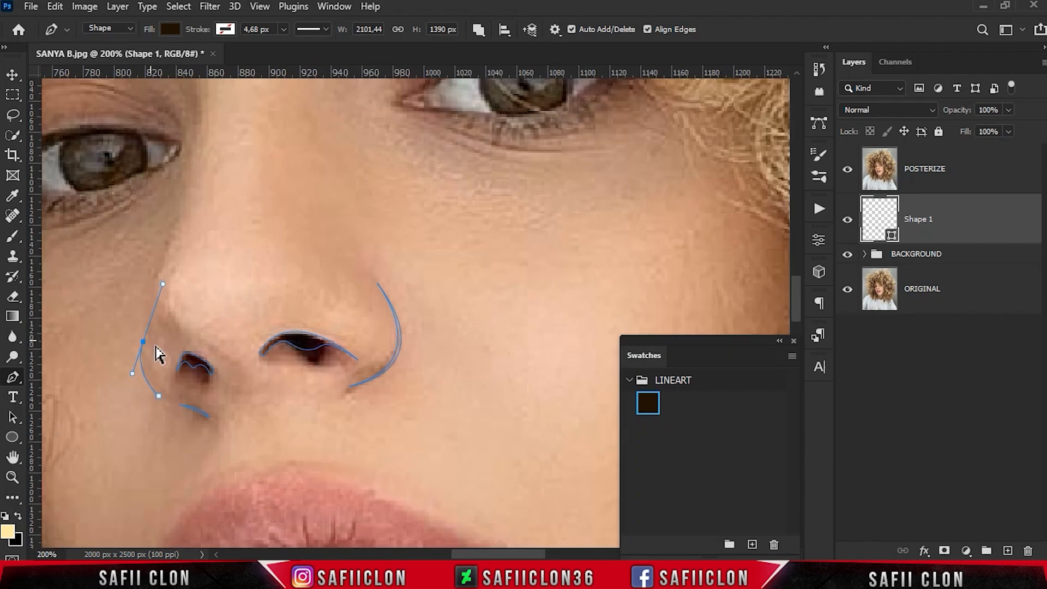
click(157, 389)
Step: Hide the path outlines and toggle the POSTERIZE layer to compare the nose and mouth line art with the photo, leaving the layer shown
scroll(269, 397, up, 3)
key(ctrl+minus)
key(ctrl+minus)
key(ctrl+minus)
key(ctrl+minus)
key(ctrl+minus)
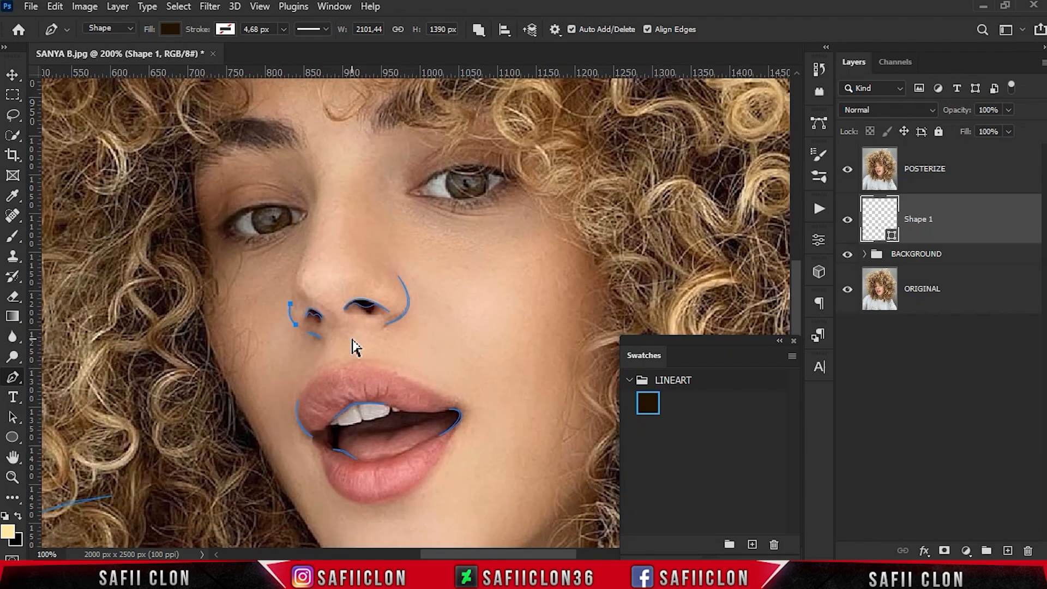
click(846, 169)
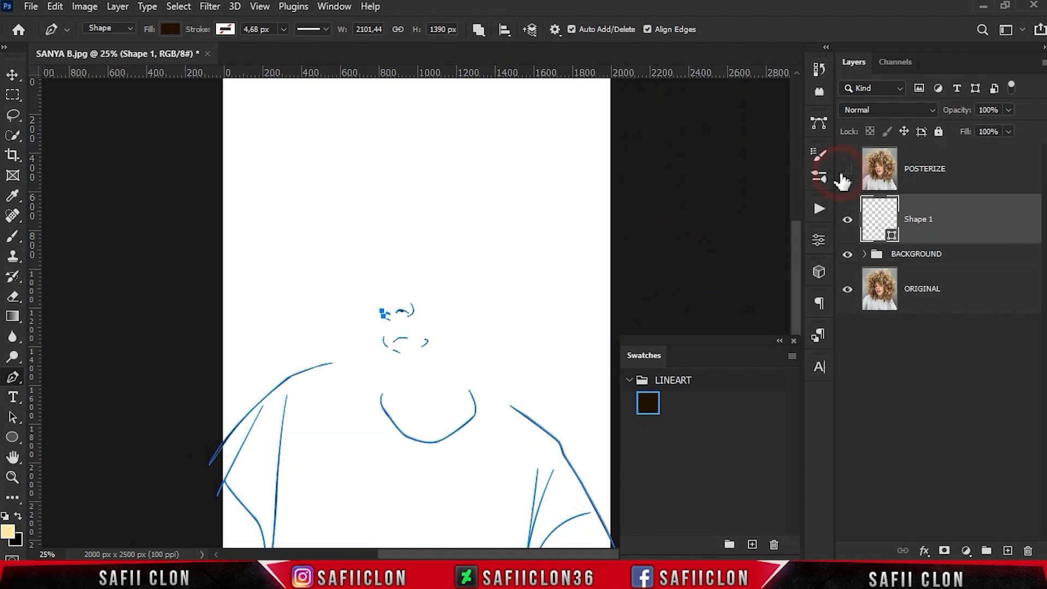
key(Return)
scroll(589, 250, down, 1)
click(846, 171)
click(845, 171)
click(847, 169)
click(846, 169)
click(847, 169)
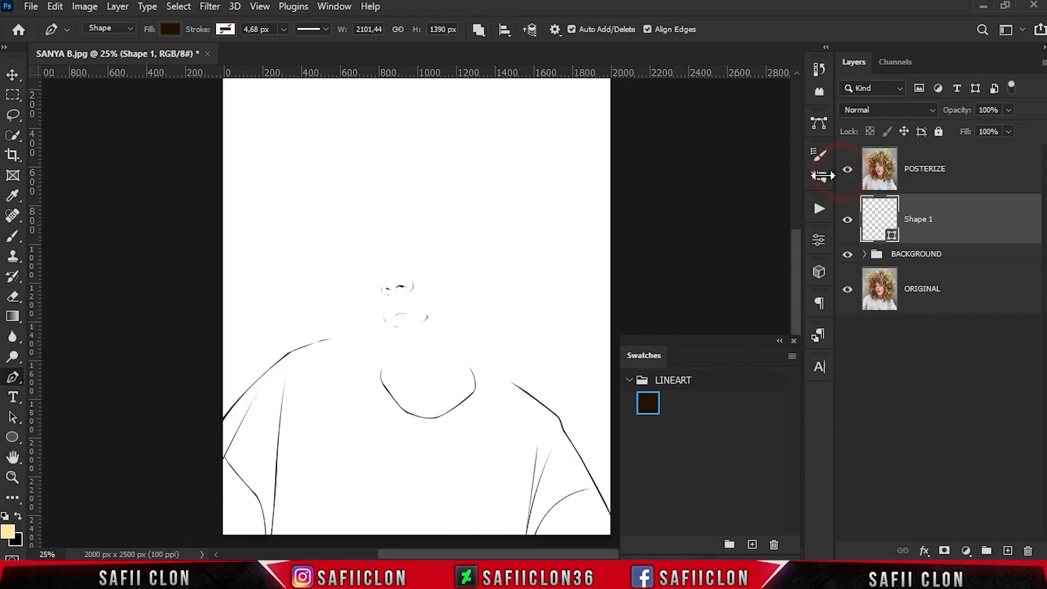
Step: Trace the lower and upper lids of the eye on the image's left side, running between the outer corner and the tear duct
key(ctrl+plus)
key(ctrl+plus)
key(ctrl+plus)
key(ctrl+plus)
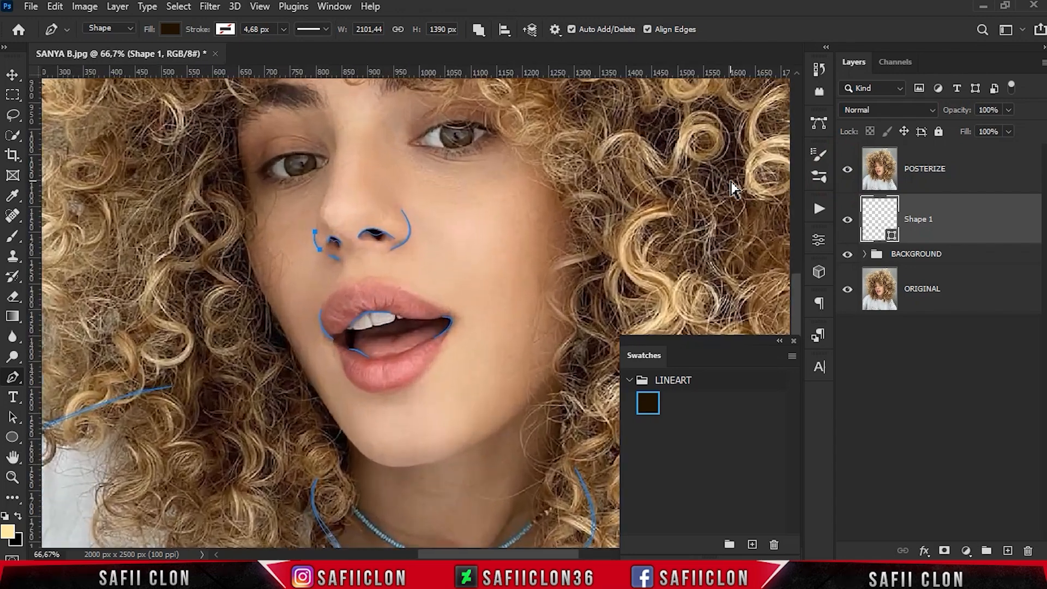
scroll(386, 269, up, 5)
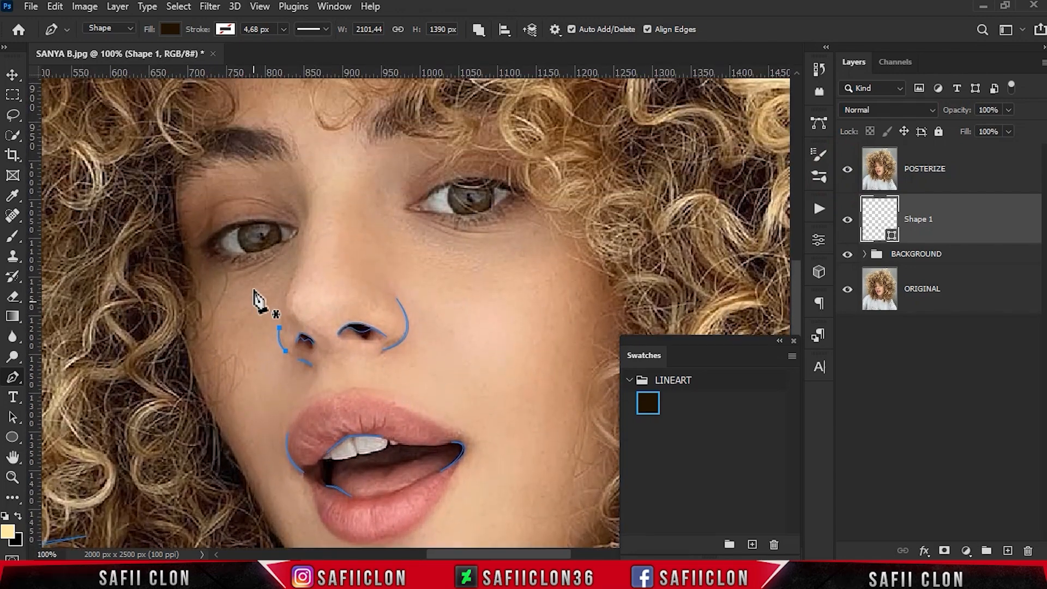
key(ctrl+plus)
scroll(425, 447, up, 1)
scroll(506, 555, left, 3)
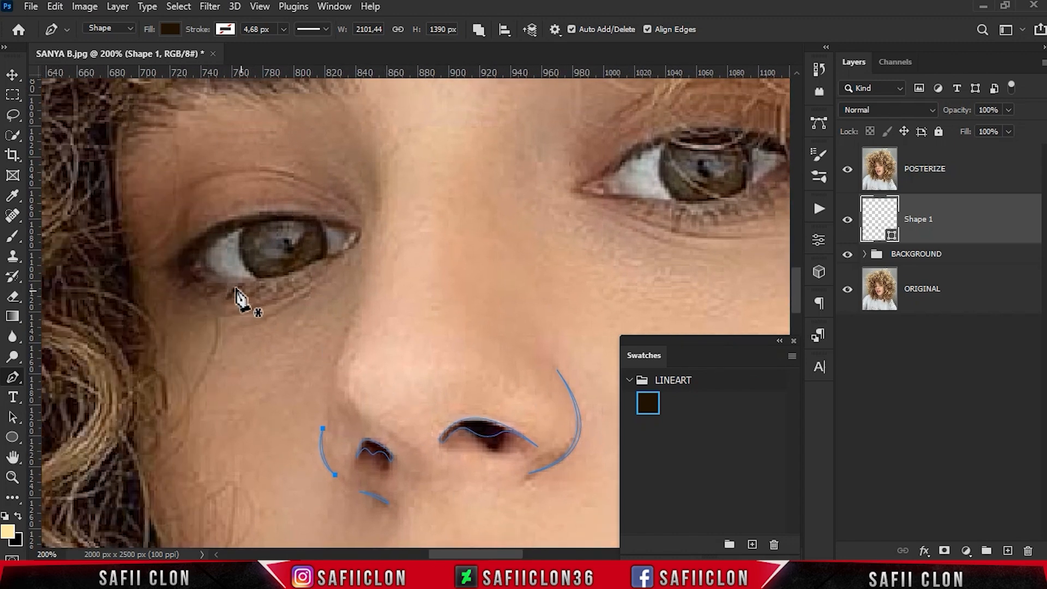
click(265, 280)
click(206, 267)
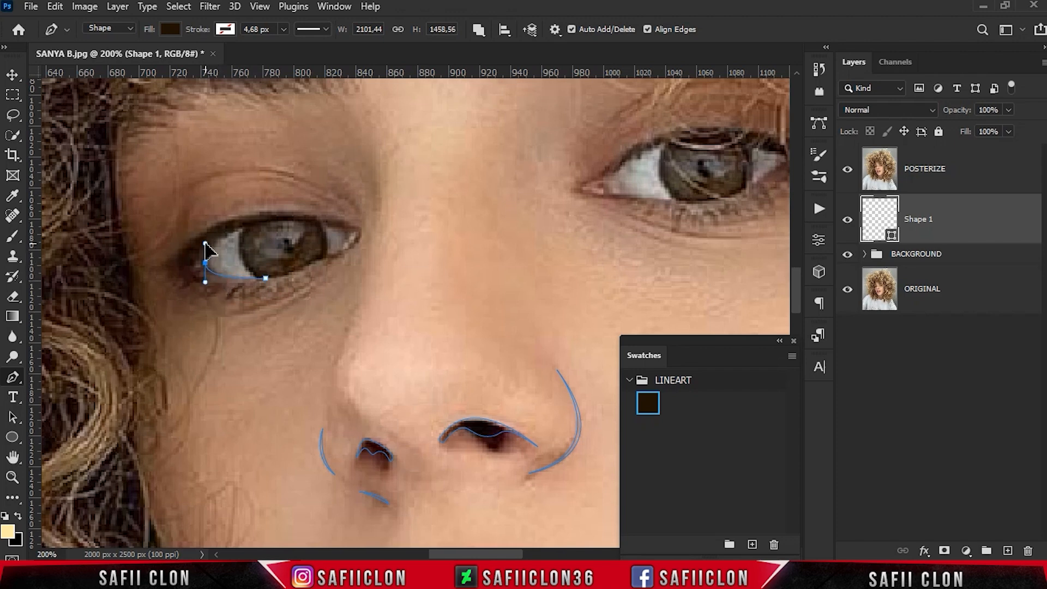
drag(257, 223, 359, 229)
click(322, 259)
drag(242, 218, 214, 229)
Step: Add pointed lash strokes at the outer corner of the eye on the image's left side and close the outline along the lower lid
click(141, 265)
drag(181, 265, 195, 260)
click(184, 272)
click(177, 273)
click(189, 274)
click(168, 290)
click(188, 278)
key(ctrl+z)
drag(220, 286, 324, 267)
alt+click(197, 262)
Step: Trace the eyelid crease above the eye on the image's left side as a thin curved shape
scroll(456, 319, up, 1)
click(186, 197)
drag(358, 227, 460, 298)
Step: Trace the eye on the image's right side from the lower lid around the tear duct and along the upper lid's inner edge
drag(471, 553, 503, 554)
scroll(432, 335, up, 4)
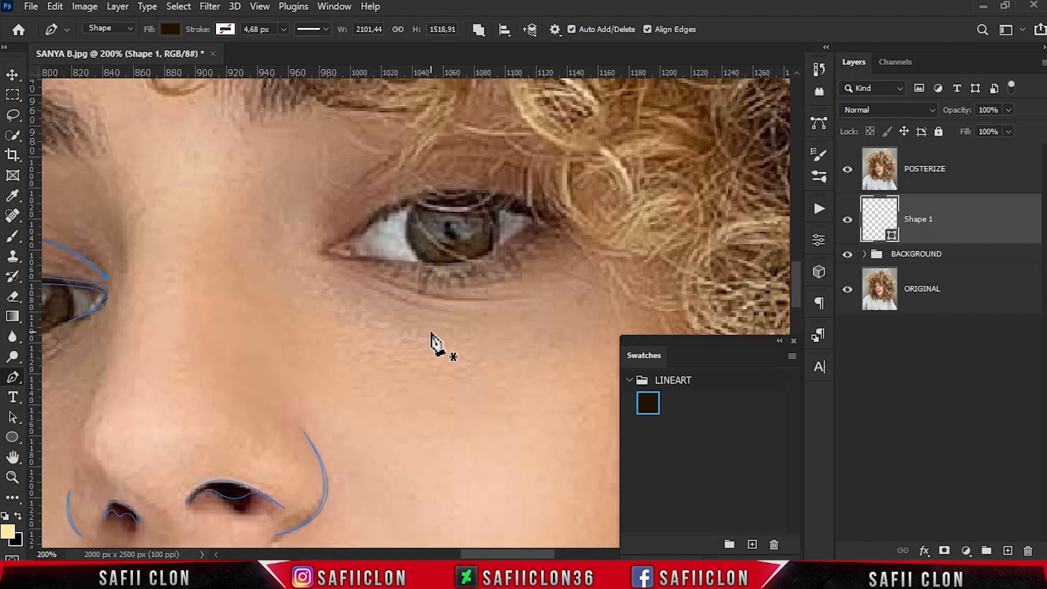
click(454, 260)
drag(395, 260, 374, 257)
drag(342, 258, 336, 258)
click(330, 247)
click(395, 208)
click(517, 211)
Step: Trace the outer corner with a pointed lash tip, return along the upper lid's outer edge past the tear duct, and close the eye outline
mouse_move(539, 219)
mouse_down()
mouse_move(568, 220)
mouse_move(490, 191)
mouse_up()
click(548, 214)
click(567, 203)
drag(398, 199, 378, 218)
click(322, 253)
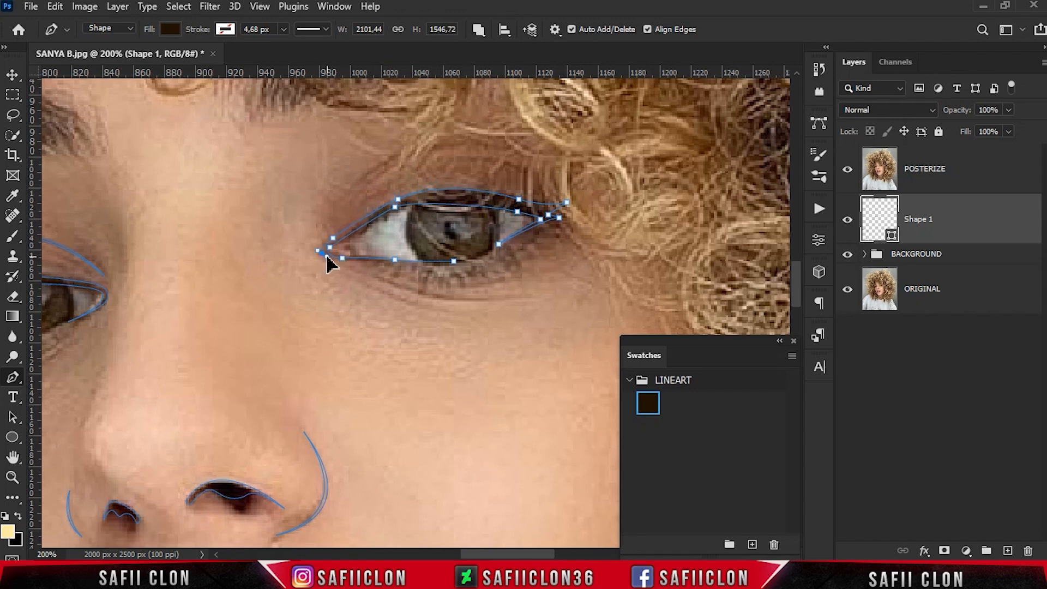
click(453, 260)
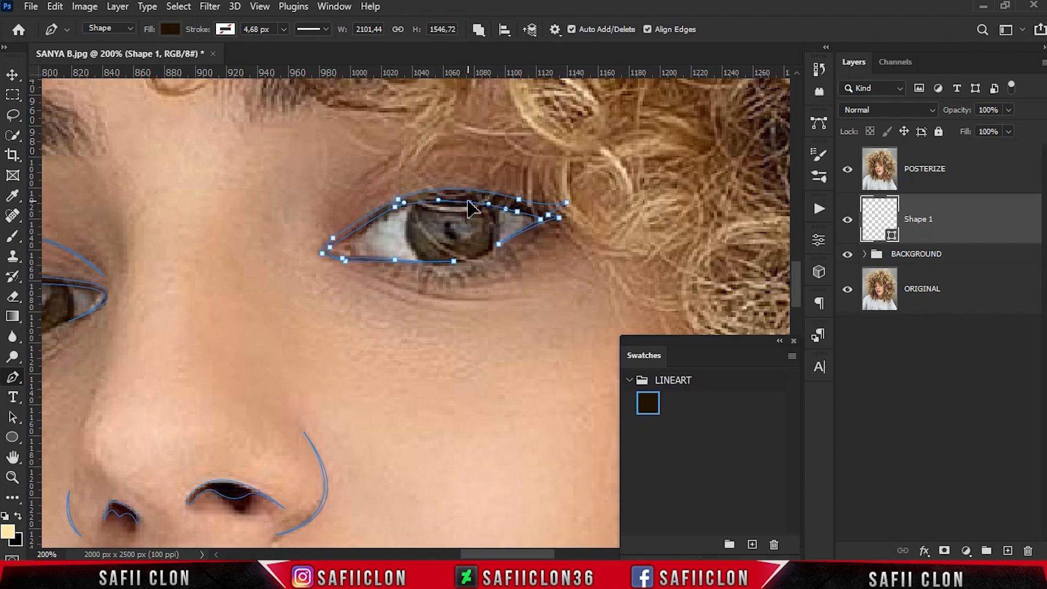
Step: Trace the eyelid crease above the eye on the image's right side as a thin curved shape
scroll(531, 281, up, 2)
click(342, 258)
scroll(350, 292, down, 3)
Step: Hide the POSTERIZE layer to examine the line art of both eyes, and show the layer again
click(847, 170)
scroll(676, 218, up, 1)
click(847, 169)
scroll(239, 264, down, 1)
Step: Trace the face contour on the image's left side from below the eye along the cheek and jaw to beneath the chin
key(ctrl+plus)
click(144, 194)
mouse_move(155, 279)
mouse_down()
mouse_move(165, 300)
mouse_move(223, 340)
mouse_up()
scroll(165, 300, down, 3)
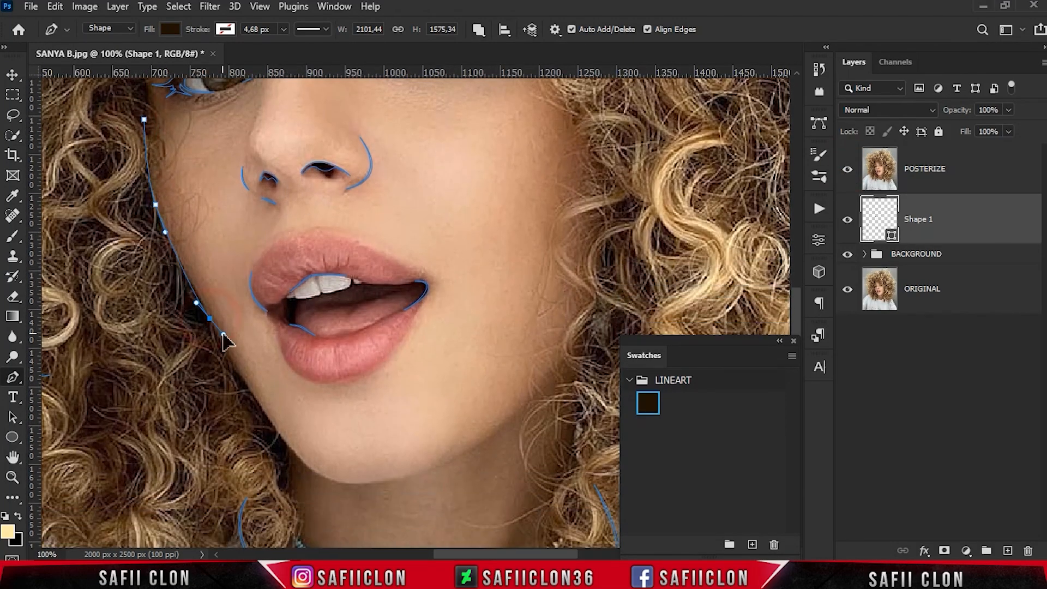
drag(294, 451, 315, 472)
alt+click(417, 471)
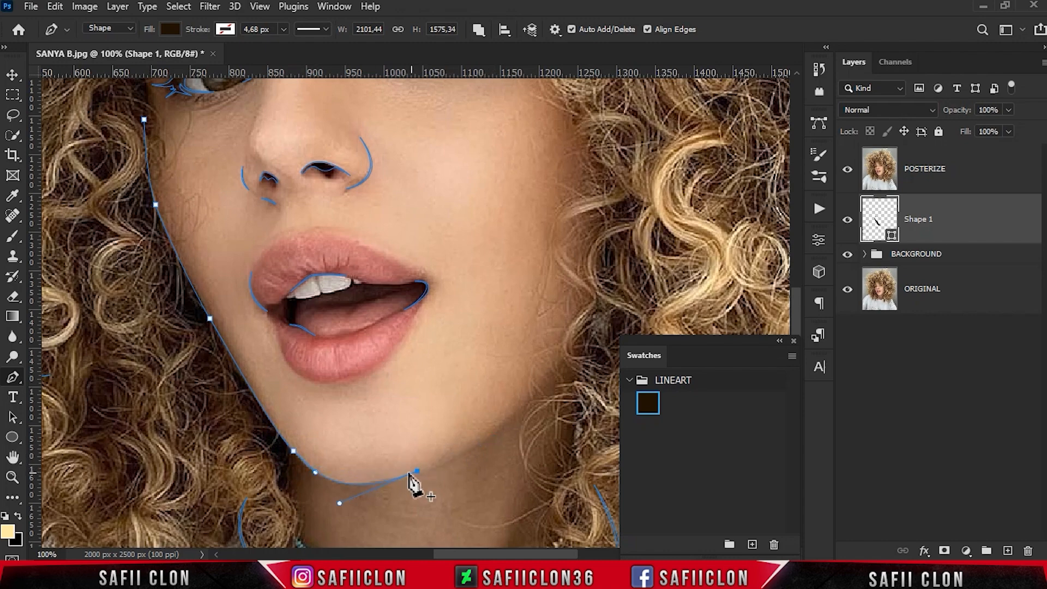
Step: Trace back from the chin along the jaw and cheek close beside the first line, up to its start below the eye
key(ctrl+plus)
scroll(418, 470, down, 9)
drag(191, 380, 104, 293)
scroll(385, 519, up, 2)
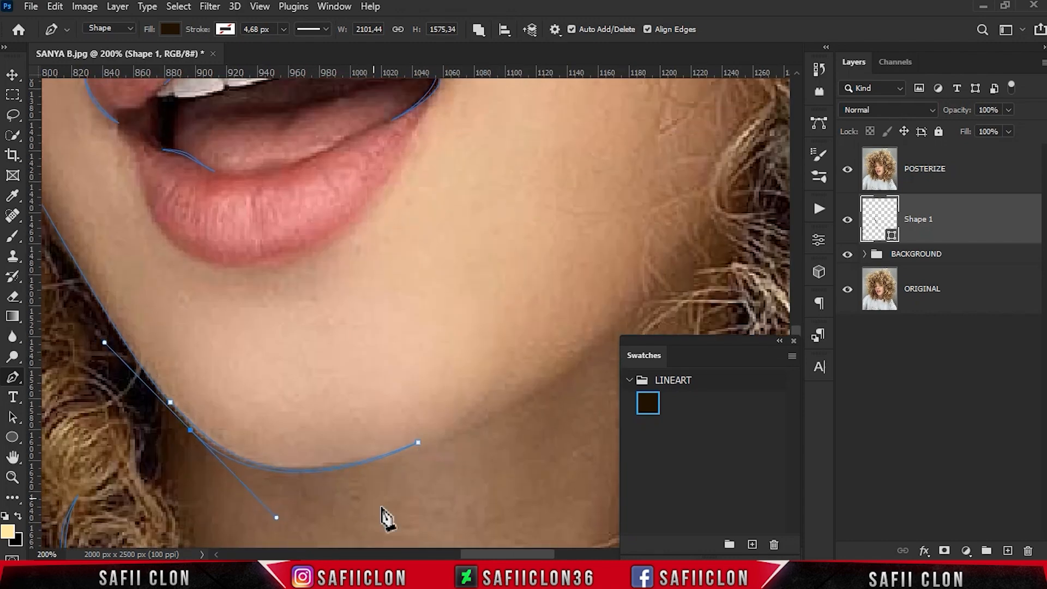
scroll(385, 519, left, 7)
drag(241, 245, 162, 112)
scroll(202, 191, up, 8)
scroll(202, 191, left, 4)
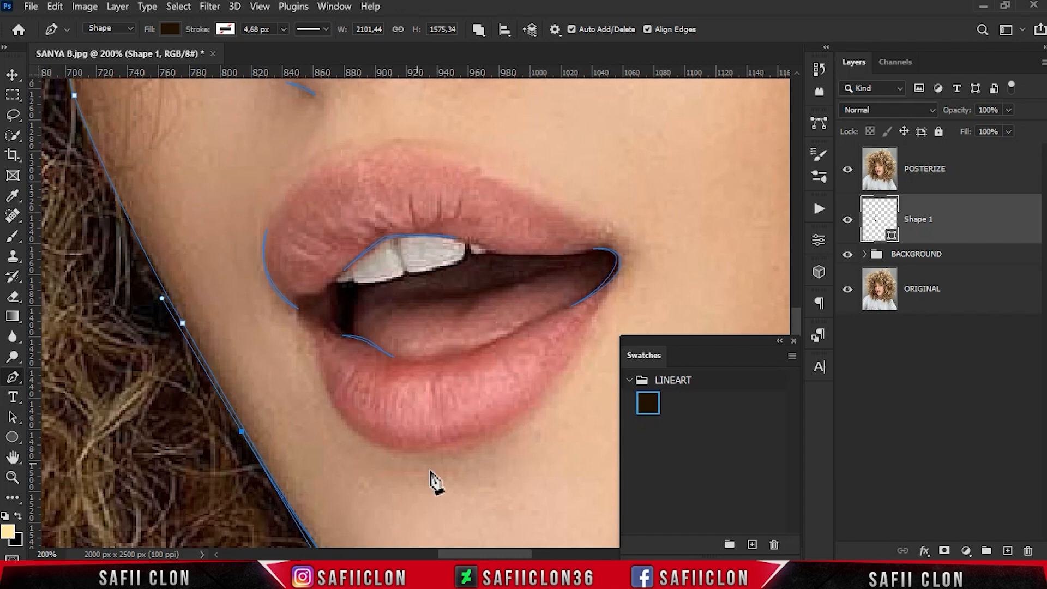
scroll(236, 221, up, 8)
key(ctrl+minus)
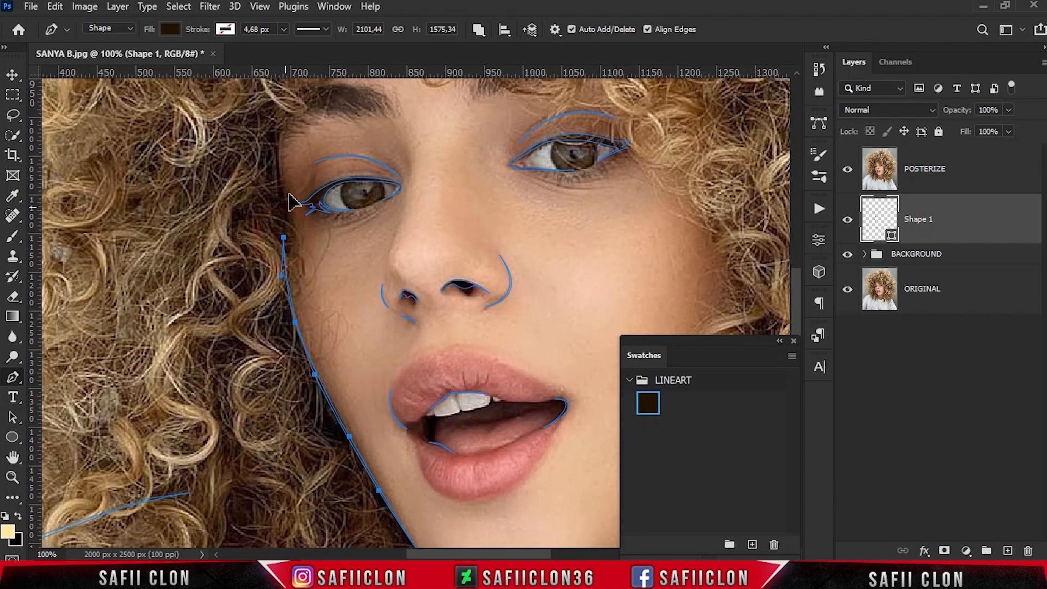
Step: Trace the jaw contour on the image's right side as a thin curved shape from the jaw up to the cheek
scroll(440, 537, right, 6)
scroll(510, 534, down, 4)
click(347, 438)
drag(458, 275, 483, 176)
alt+click(458, 275)
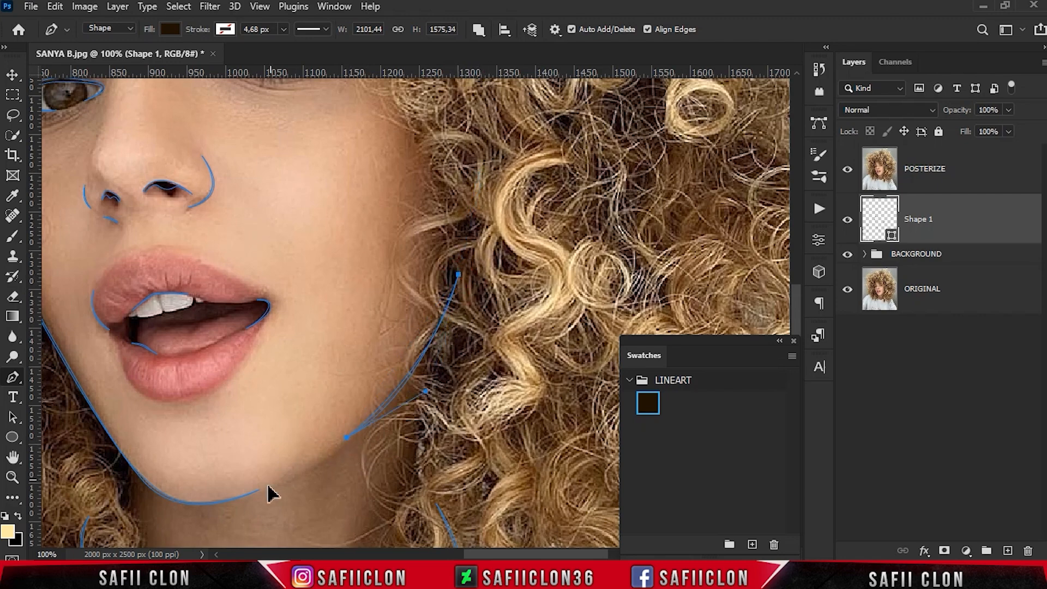
ctrl+click(251, 506)
Step: Hide the POSTERIZE layer to examine the line art of the face and shirt, and show the layer again
scroll(483, 381, up, 4)
scroll(474, 425, left, 3)
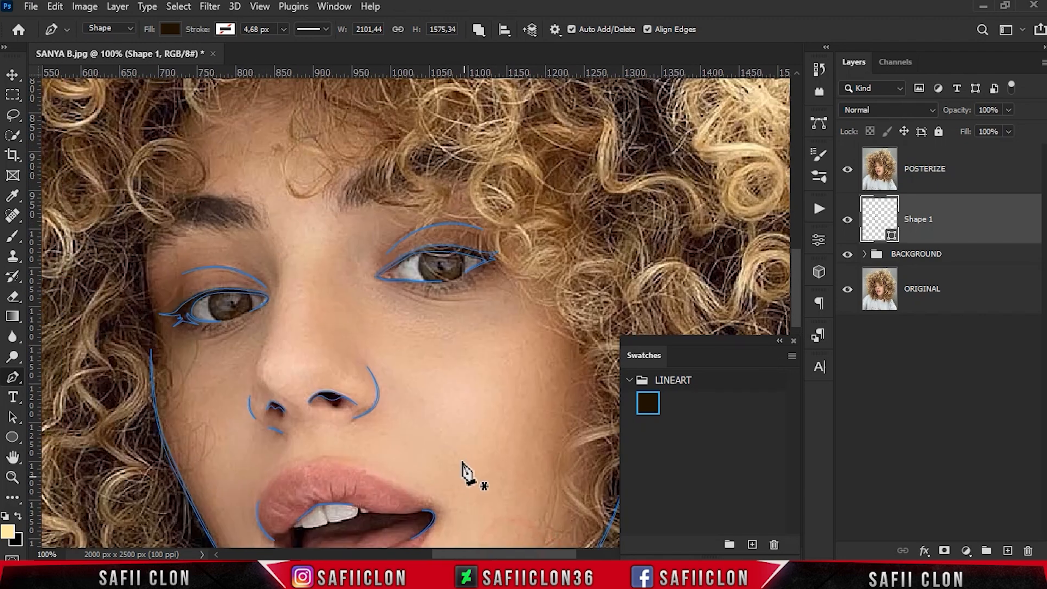
scroll(470, 431, down, 2)
click(847, 169)
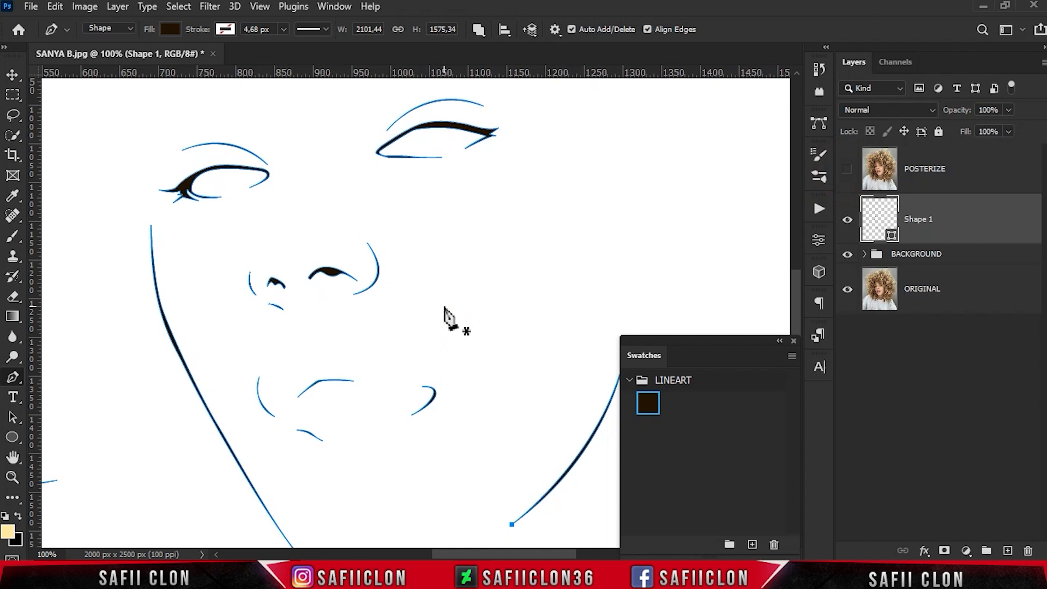
scroll(446, 314, down, 1)
scroll(446, 315, down, 4)
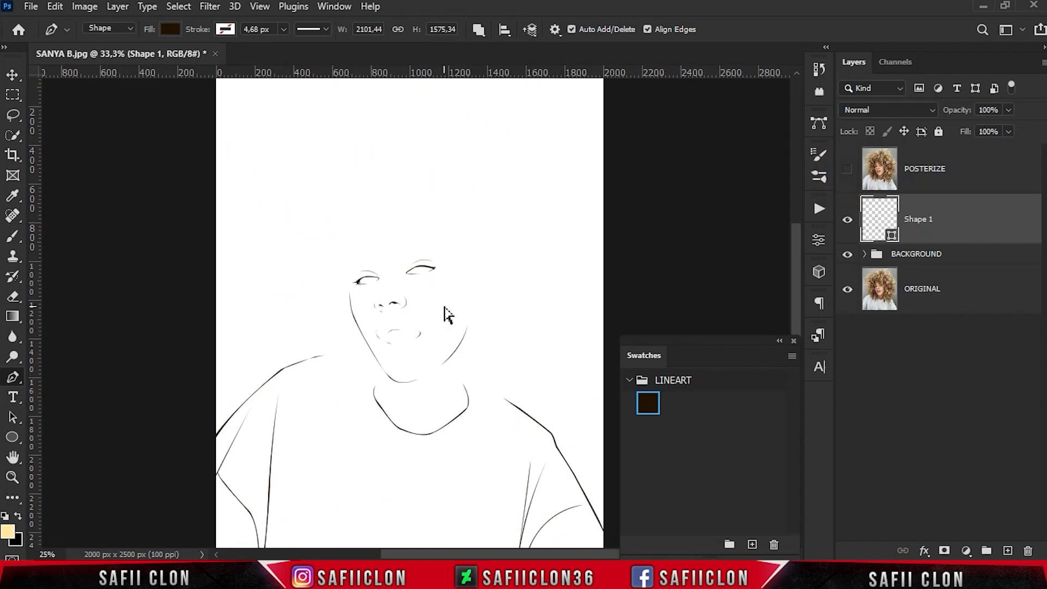
scroll(448, 314, up, 2)
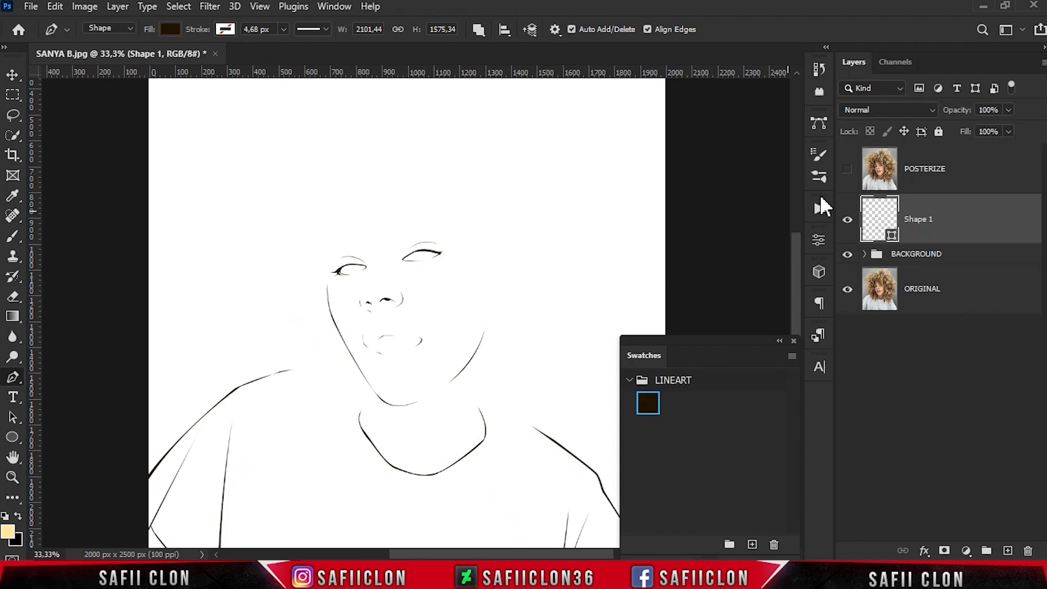
click(848, 169)
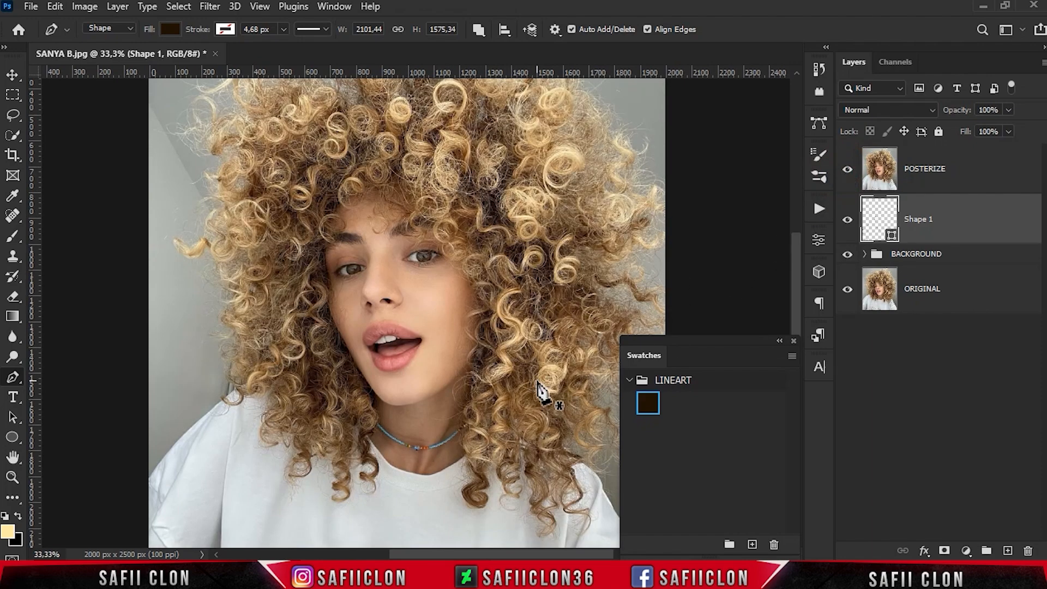
Step: Trace a short thin line up the neck from the necklace and a short tapered line below the mouth corner on the image's right
scroll(507, 392, up, 2)
scroll(509, 389, down, 2)
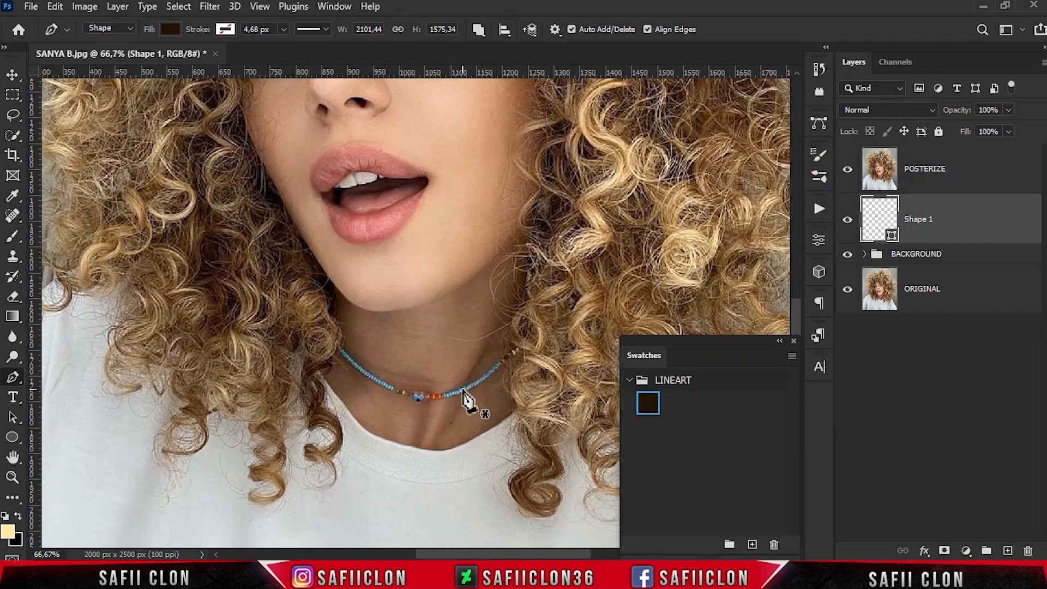
key(ctrl+h)
drag(464, 389, 487, 344)
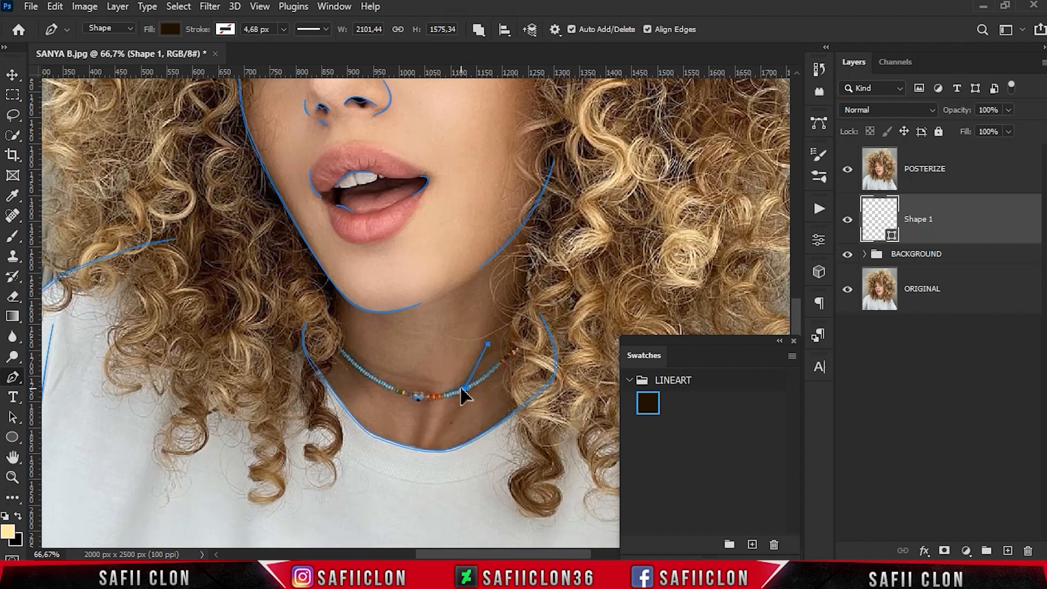
scroll(485, 431, up, 4)
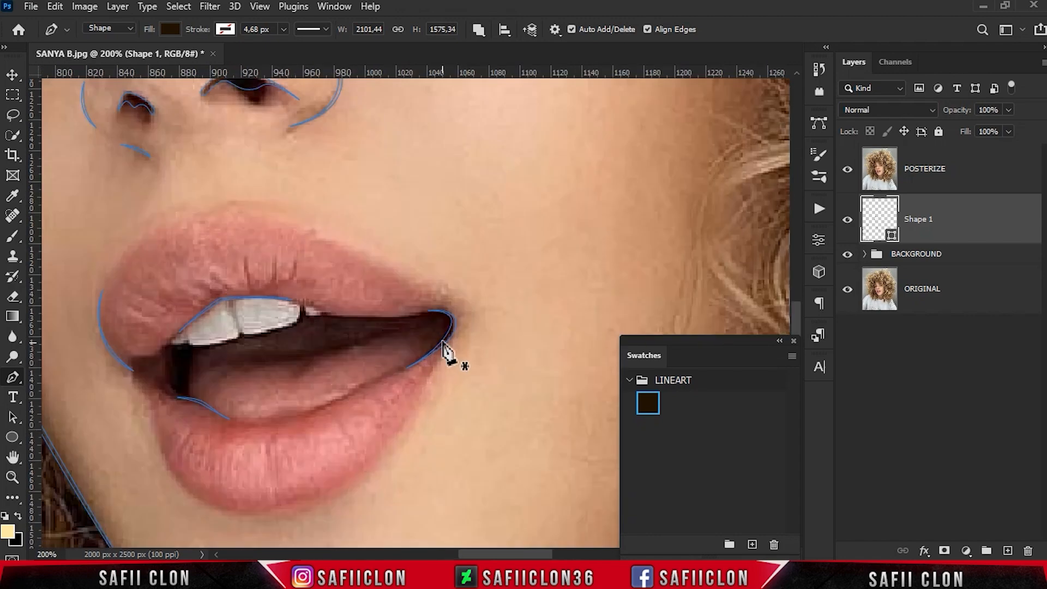
drag(450, 332, 450, 326)
Step: Hide the POSTERIZE layer to check the new mouth and neck lines within the whole drawing, and show the layer again
click(847, 169)
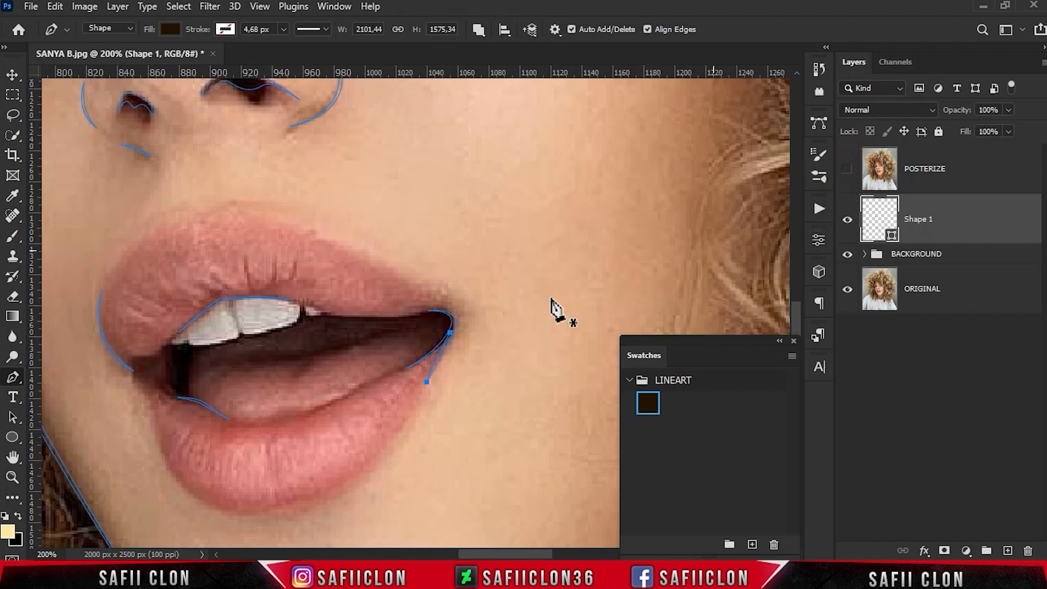
ctrl+click(537, 311)
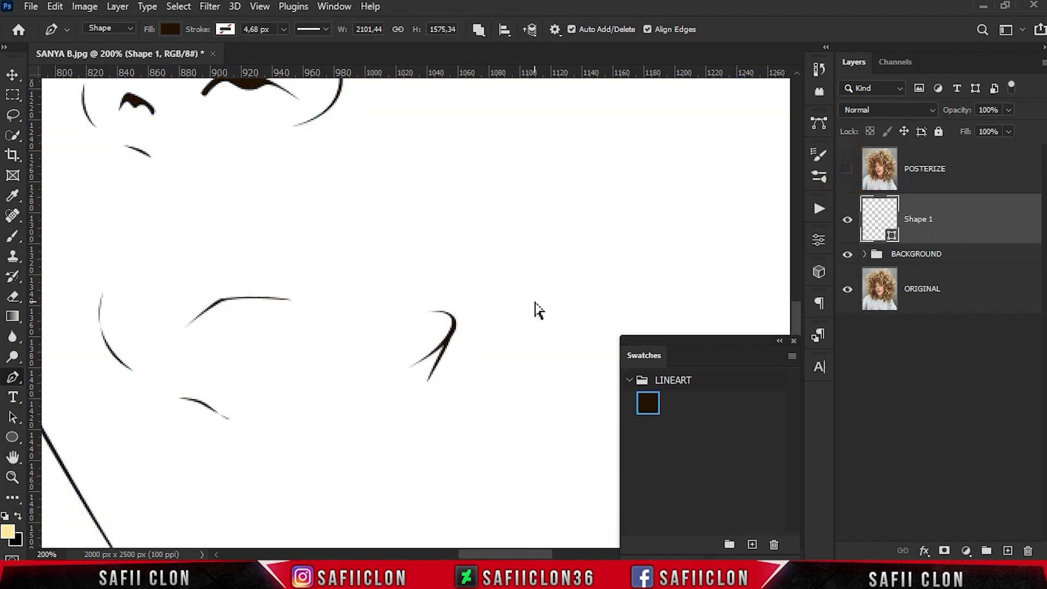
key(ctrl+minus)
key(ctrl+minus)
key(ctrl+minus)
key(ctrl+minus)
key(ctrl+minus)
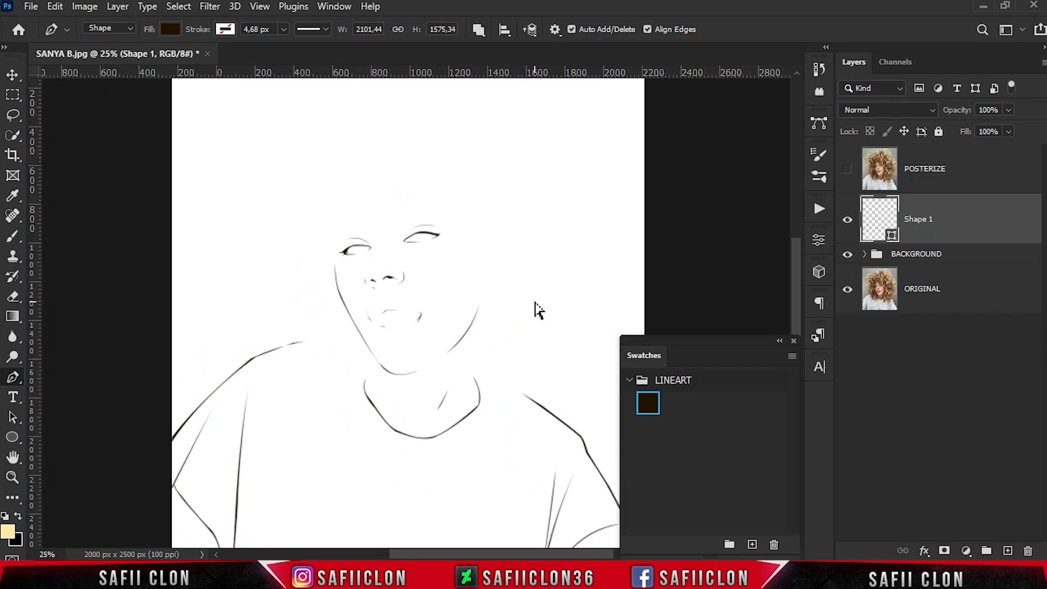
key(ctrl+plus)
click(848, 169)
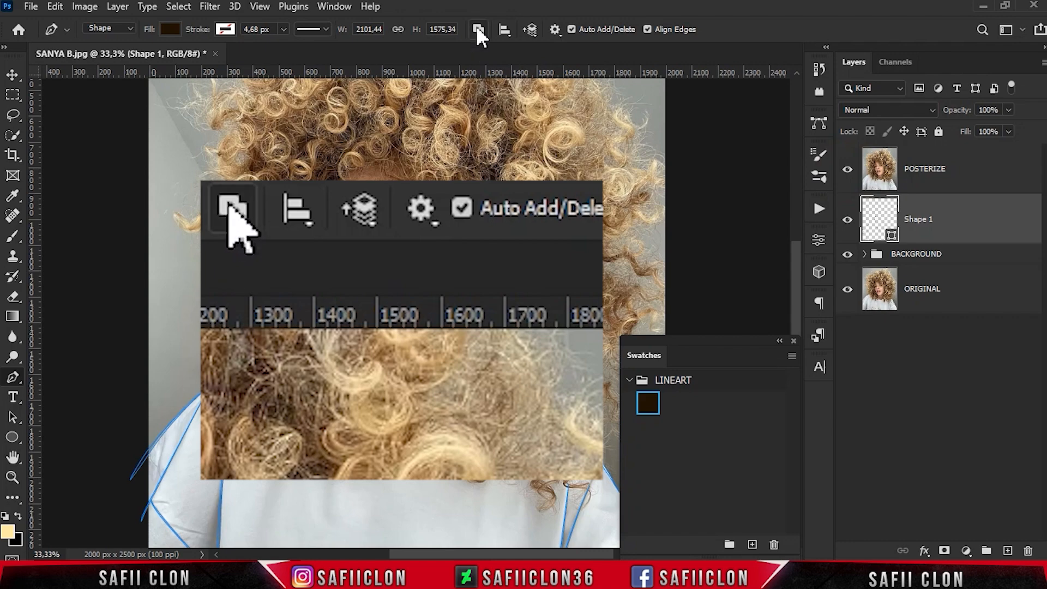
Step: Set the Pen tool's path operation to New Layer and start a hair outline with the curl tips above the forehead
click(478, 30)
click(527, 50)
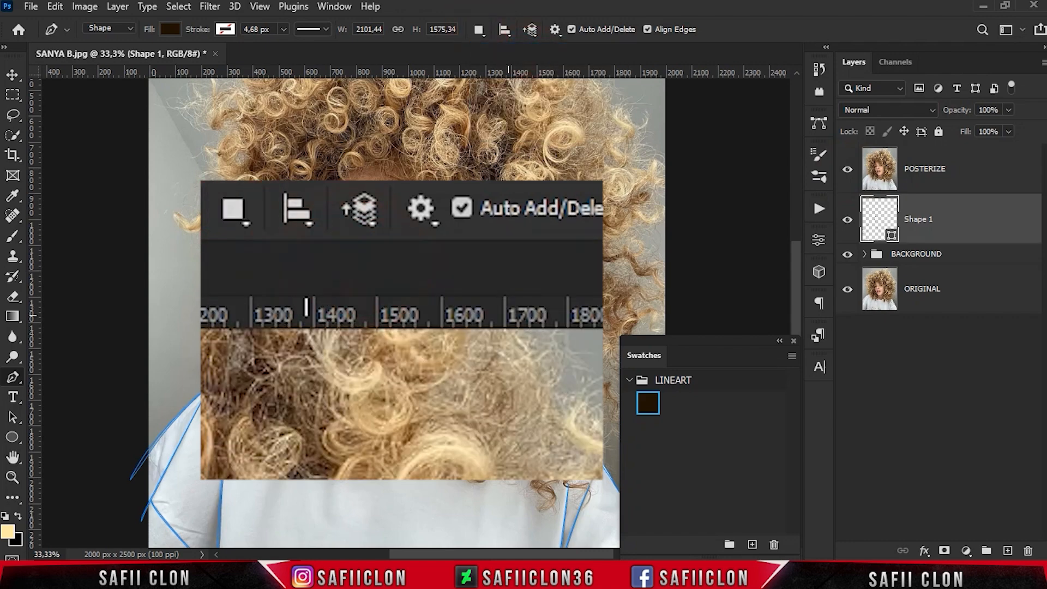
key(ctrl+plus)
key(ctrl+plus)
scroll(370, 194, down, 2)
scroll(406, 267, down, 2)
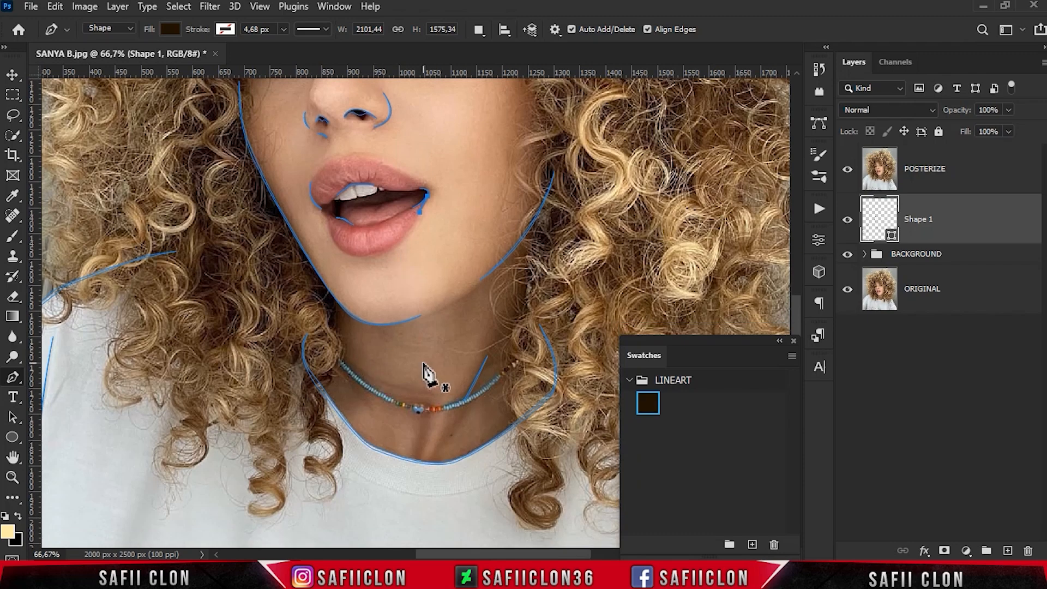
scroll(362, 355, up, 9)
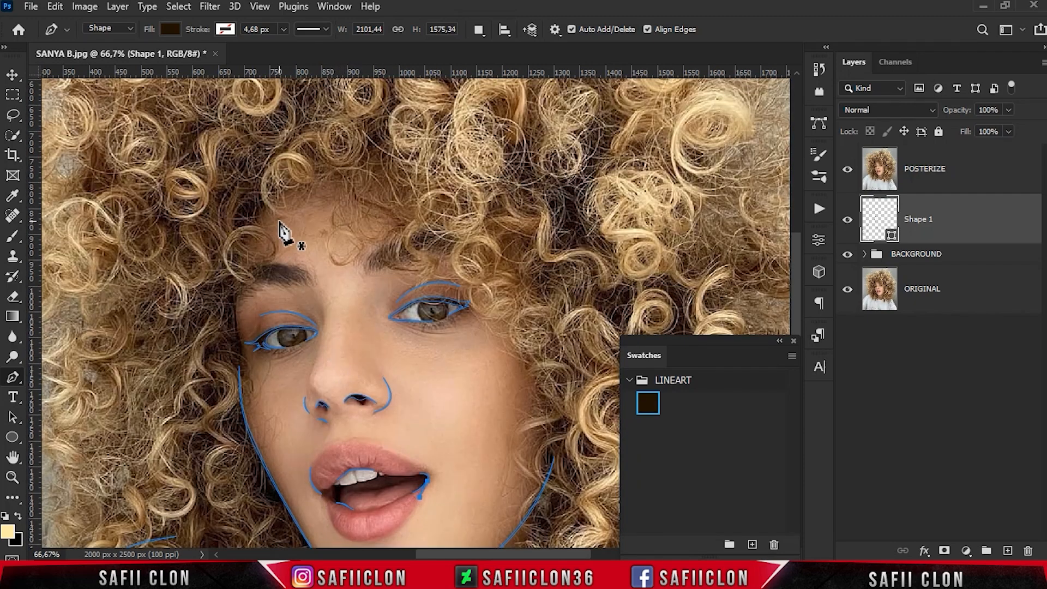
click(339, 174)
drag(330, 198, 335, 200)
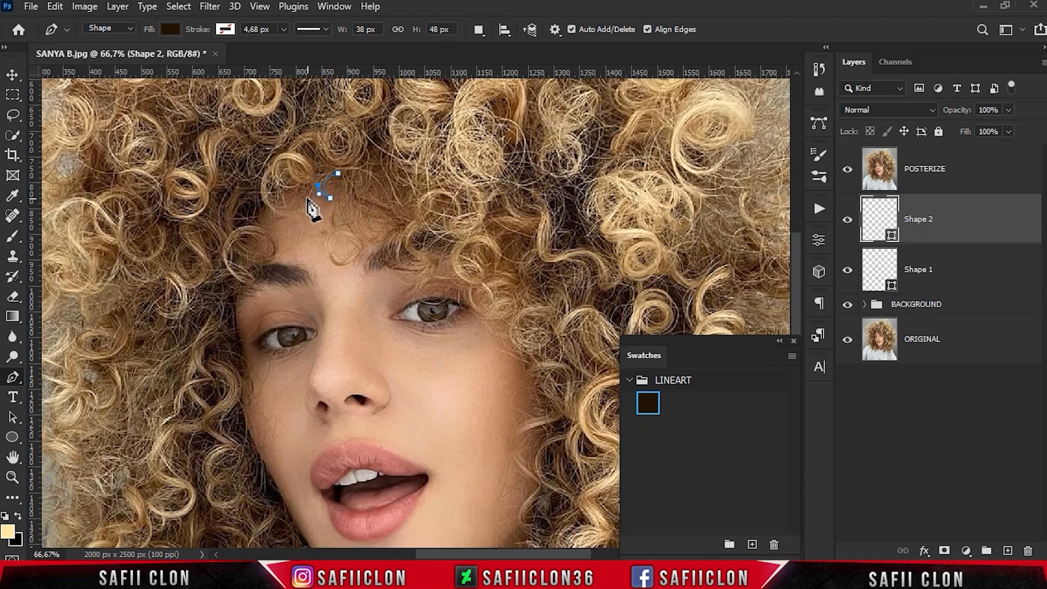
click(302, 186)
drag(324, 206, 286, 174)
alt+click(324, 205)
alt+click(298, 190)
Step: Continue the hair outline around the small curl tips along the forehead hairline toward the image's left
key(ctrl+plus)
scroll(232, 267, up, 3)
scroll(232, 267, up, 1)
click(217, 287)
click(221, 315)
click(206, 286)
drag(262, 335, 324, 330)
key(ctrl+z)
click(204, 311)
alt+click(253, 323)
drag(185, 296, 172, 254)
alt+click(185, 296)
Step: Trace the inner hair edge down the side of the forehead, past the eyebrow to the temple on the image's left
drag(181, 320, 175, 331)
scroll(164, 330, down, 3)
drag(152, 287, 149, 316)
scroll(183, 366, down, 1)
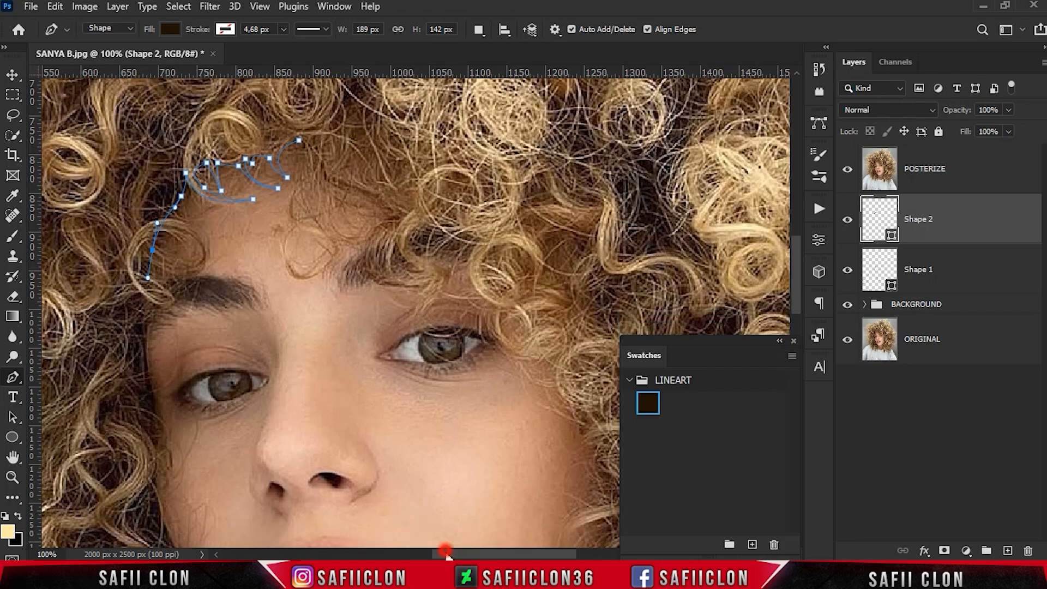
drag(446, 551, 425, 551)
scroll(278, 355, down, 2)
drag(246, 281, 249, 309)
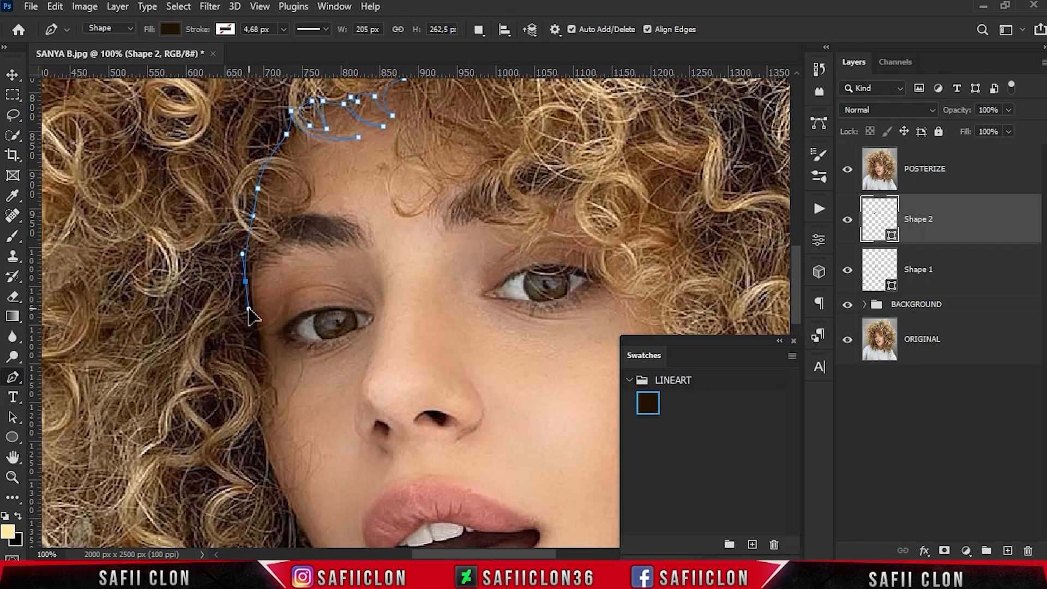
Step: Hide the POSTERIZE layer, continue the hair outline along the drawn face contour down to the jaw, and show the layer again
click(846, 170)
scroll(270, 327, down, 2)
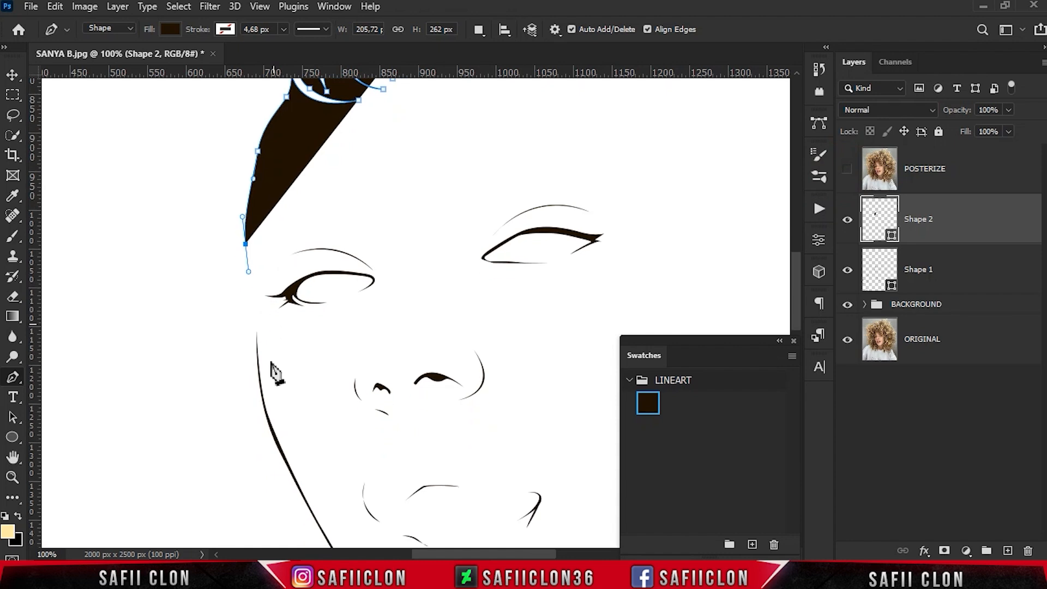
drag(257, 333, 259, 354)
scroll(278, 396, down, 1)
drag(274, 391, 287, 413)
scroll(327, 397, down, 6)
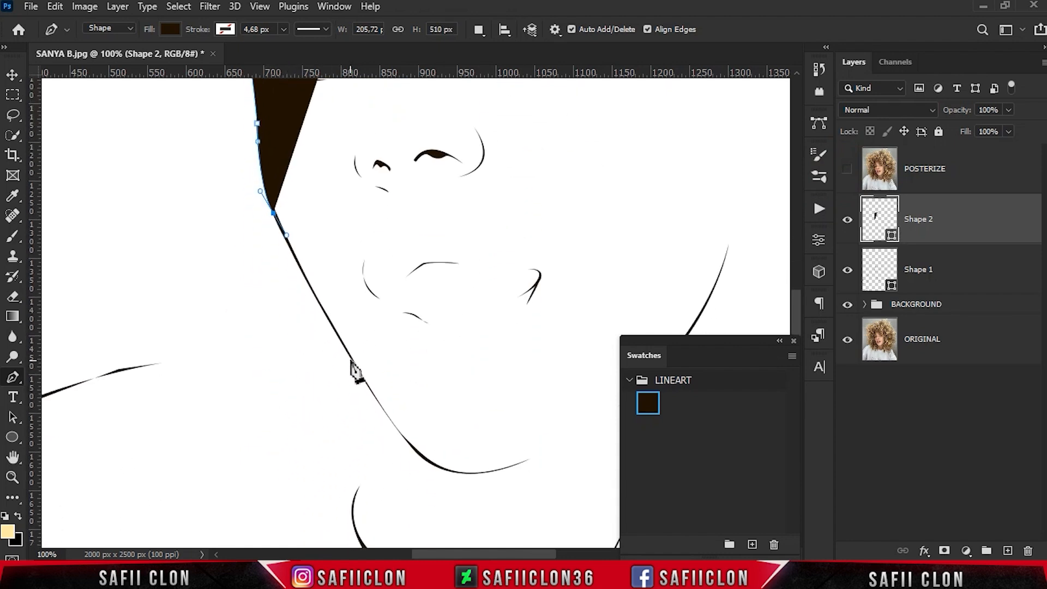
drag(349, 354, 374, 394)
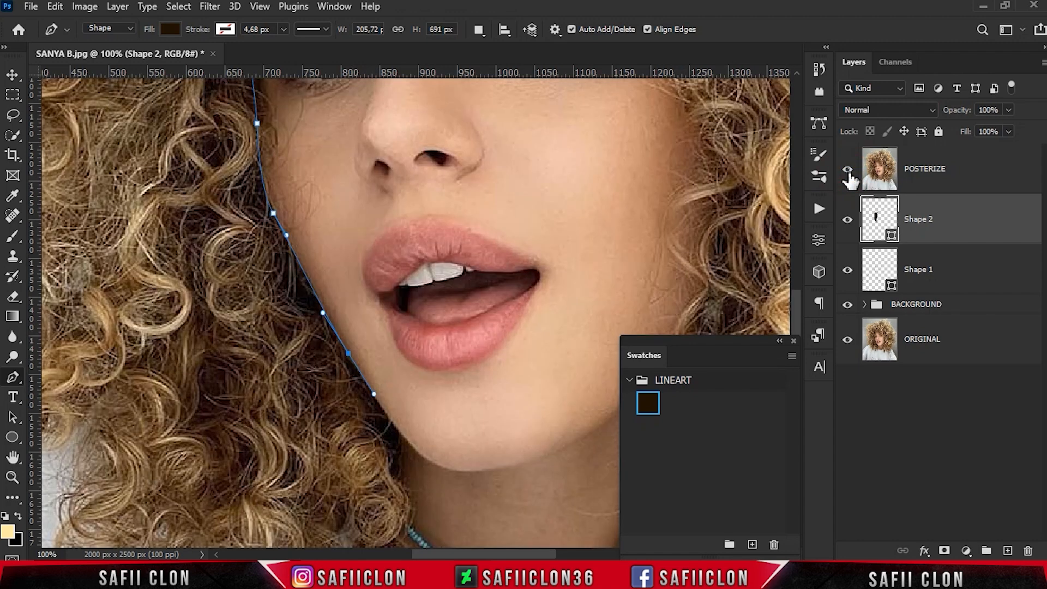
click(847, 169)
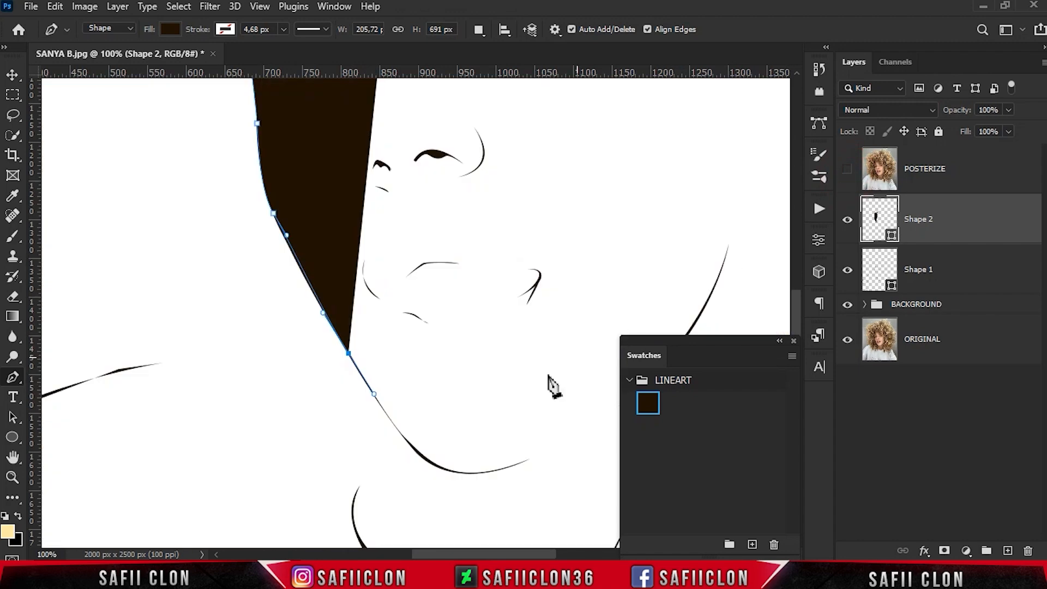
click(402, 435)
click(847, 170)
Step: Extend the hair outline from the jaw down along the curls beside the neck, past the end of the necklace
scroll(515, 309, down, 5)
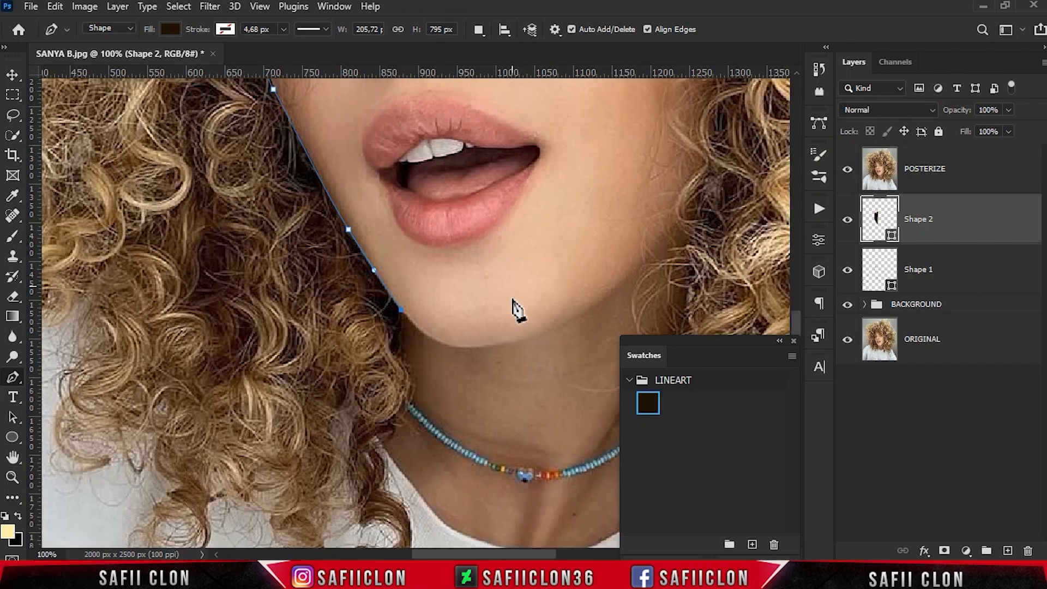
click(397, 279)
drag(415, 307, 416, 330)
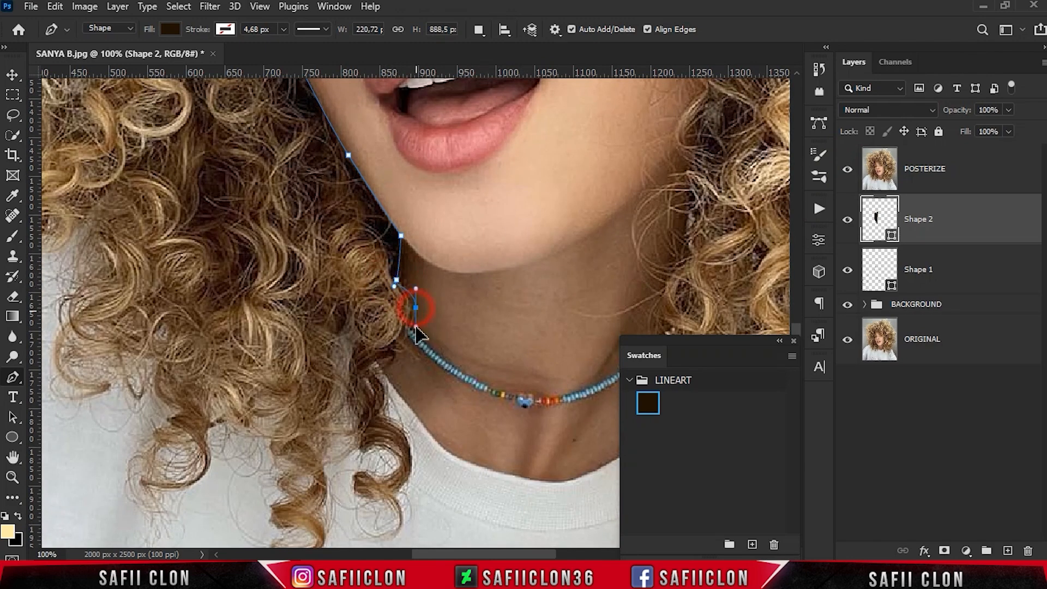
click(396, 348)
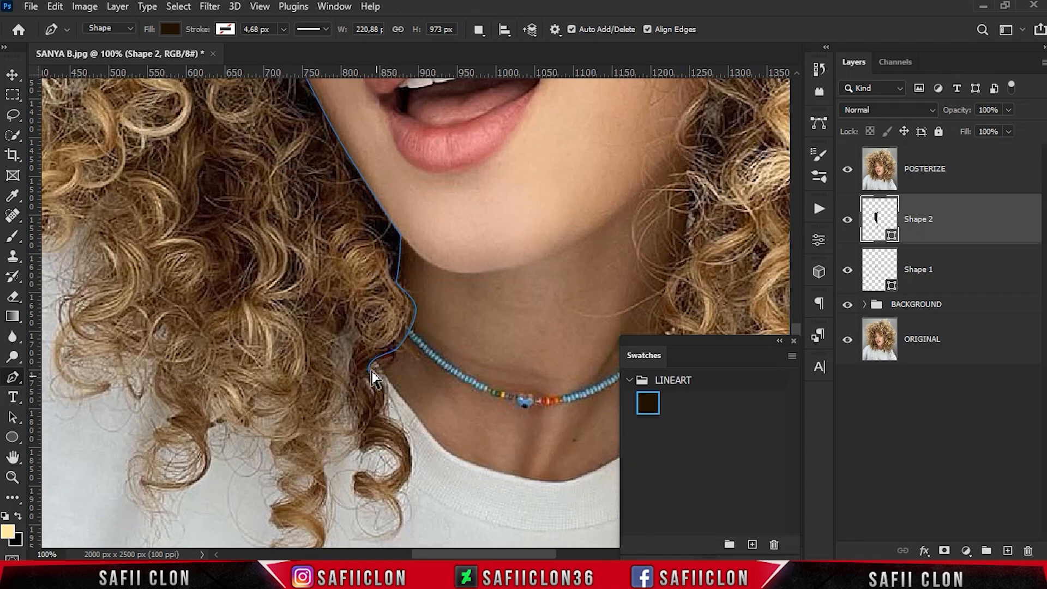
Step: Outline the ringlet hanging over the shirt collar, and go back up and down to the edge of the neighbouring ringlet
alt+click(381, 414)
scroll(403, 406, down, 1)
drag(381, 414, 402, 439)
click(391, 443)
drag(358, 487, 283, 470)
alt+click(358, 486)
click(386, 452)
drag(393, 477, 313, 459)
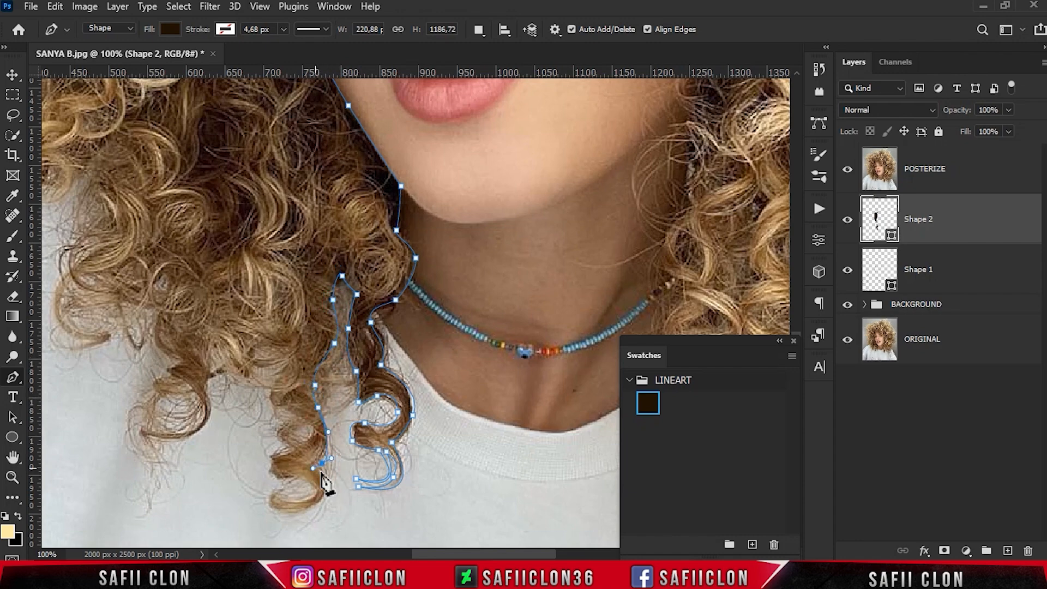
Step: Outline the coiled tip and outer side of the second hanging ringlet on the shirt
alt+click(280, 490)
drag(281, 489, 316, 495)
drag(303, 477, 271, 473)
drag(273, 453, 283, 451)
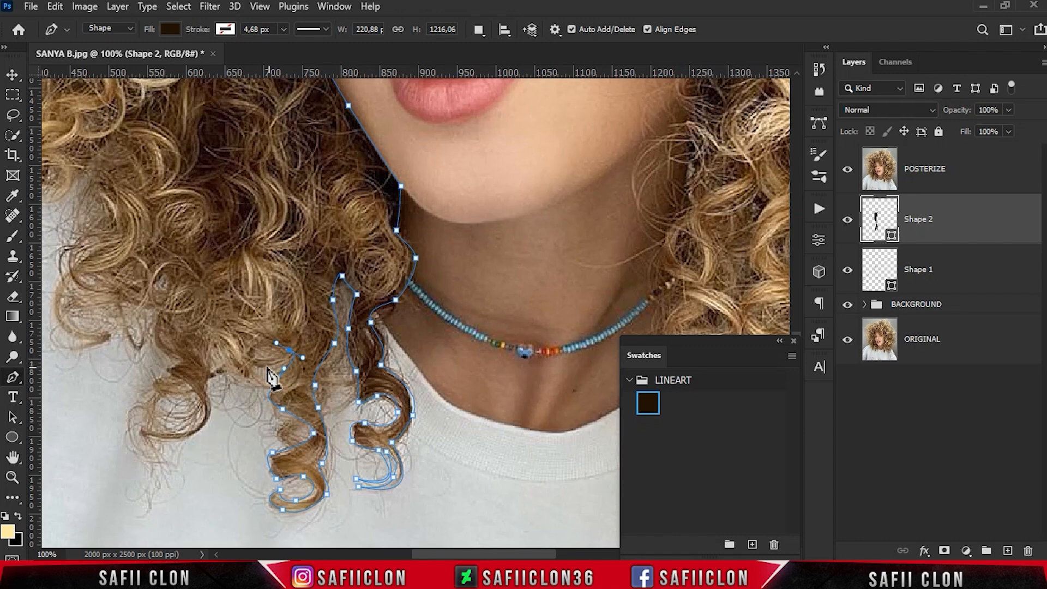
Step: Continue the hair outline over the small gap curls and around the next curl hanging on the shirt
drag(262, 366, 255, 366)
drag(250, 364, 245, 369)
drag(262, 382, 272, 389)
click(212, 343)
drag(211, 372, 214, 383)
drag(207, 388, 212, 401)
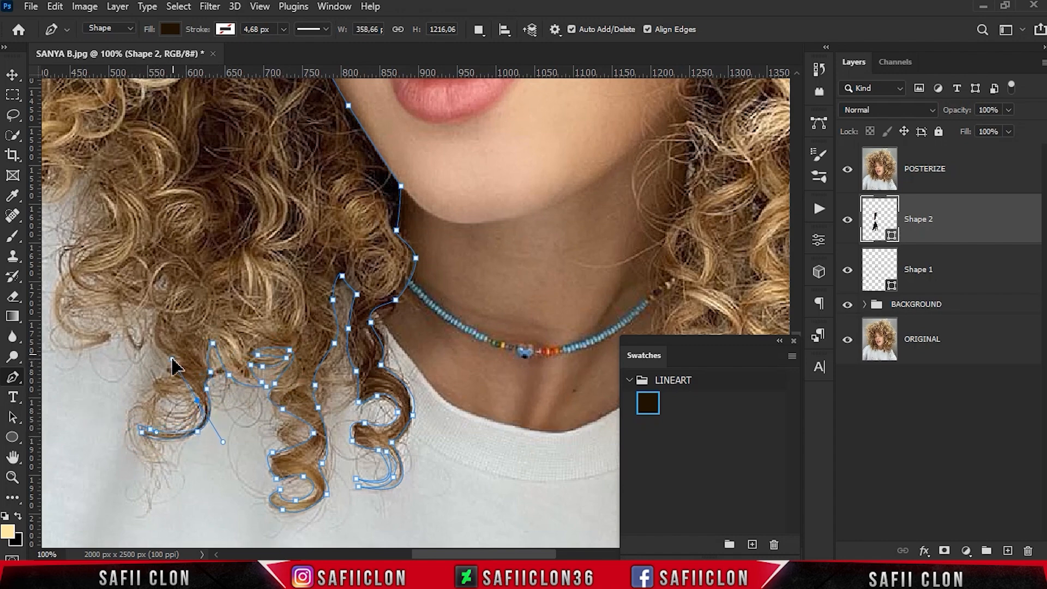
drag(167, 371, 167, 364)
Step: Trace the small pointed curl tips along the lower hair edge toward the shoulder on the image's left
drag(185, 317, 177, 307)
mouse_move(160, 335)
mouse_down()
mouse_move(169, 357)
mouse_move(145, 346)
mouse_up()
click(153, 289)
click(161, 298)
click(147, 306)
click(125, 299)
drag(144, 329, 142, 324)
scroll(212, 428, left, 3)
scroll(240, 414, up, 1)
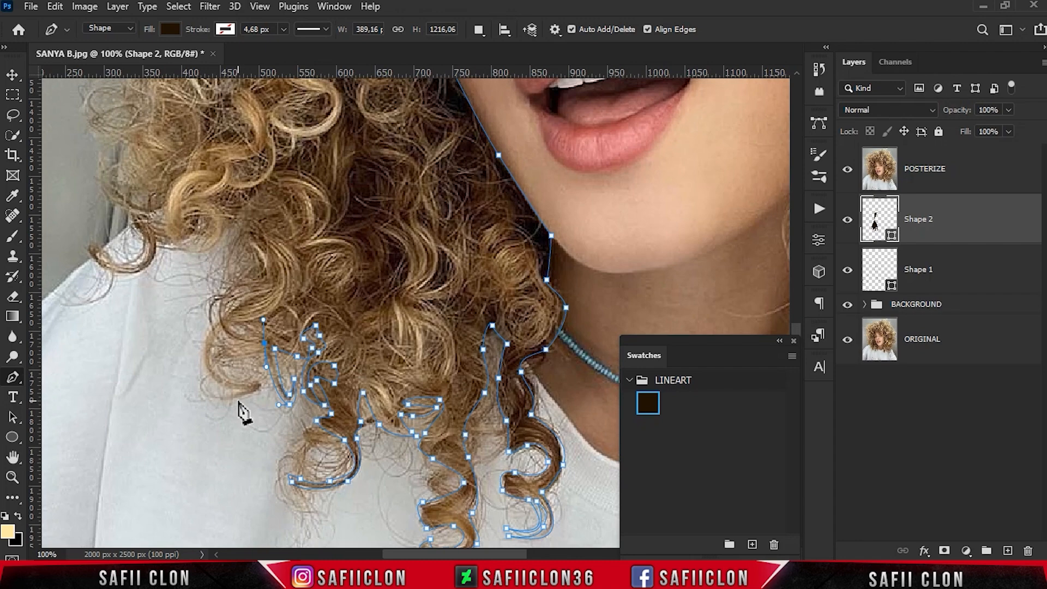
Step: Outline the round curl resting on the shirt near the shoulder, and follow the hair edge upward above it
drag(230, 325, 217, 321)
drag(237, 395, 199, 392)
drag(242, 300, 255, 292)
drag(257, 263, 254, 255)
drag(247, 221, 251, 216)
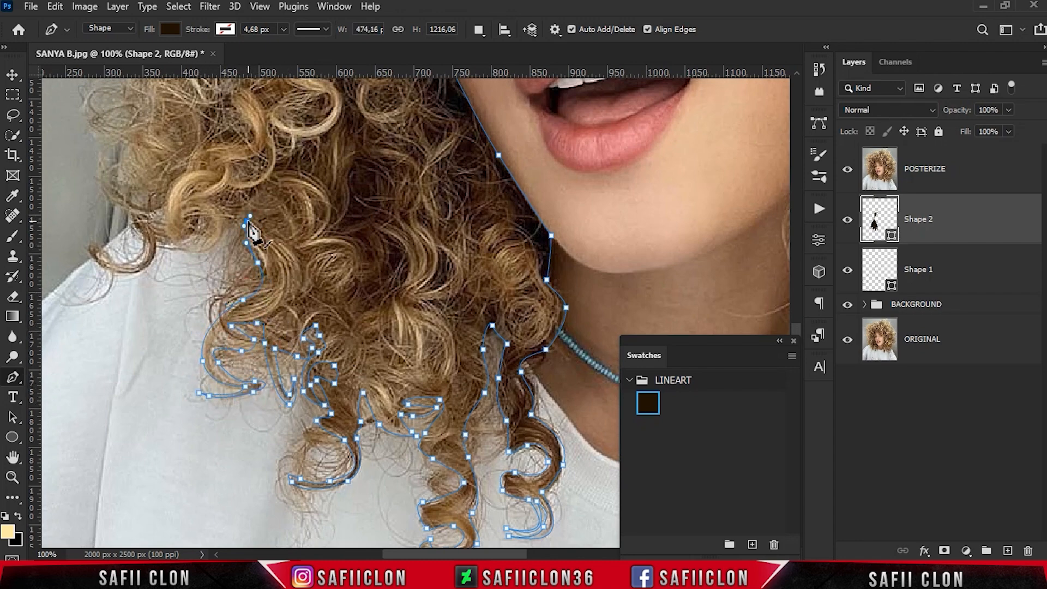
Step: Trace the hair edge across the shoulder with the curl strands that sweep out over the shirt's shoulder line
scroll(253, 273, up, 3)
drag(270, 260, 275, 251)
drag(227, 302, 222, 316)
alt+click(162, 320)
click(157, 315)
drag(131, 350, 103, 359)
click(117, 348)
scroll(216, 426, left, 4)
drag(202, 377, 149, 365)
alt+click(202, 377)
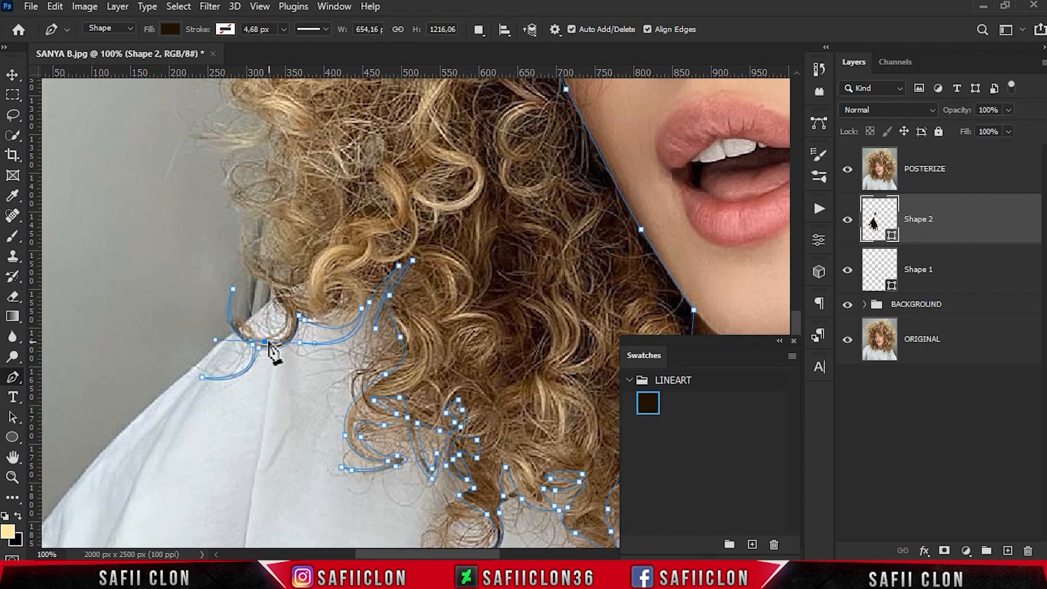
Step: Outline the curl loop above the shoulder line and continue up the outer edge of the hair
drag(242, 303, 239, 265)
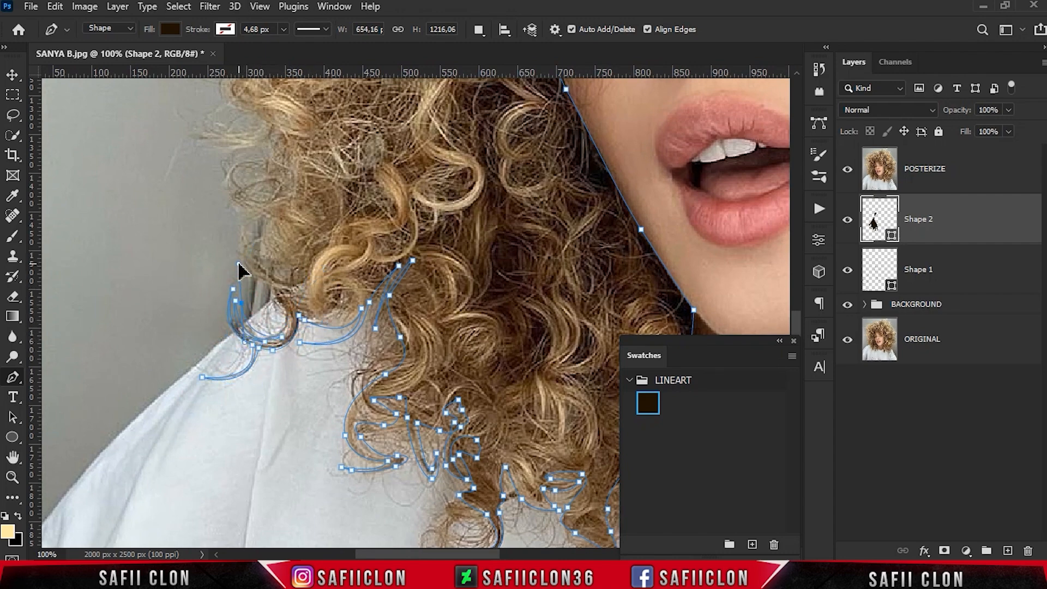
click(298, 281)
click(303, 260)
click(275, 263)
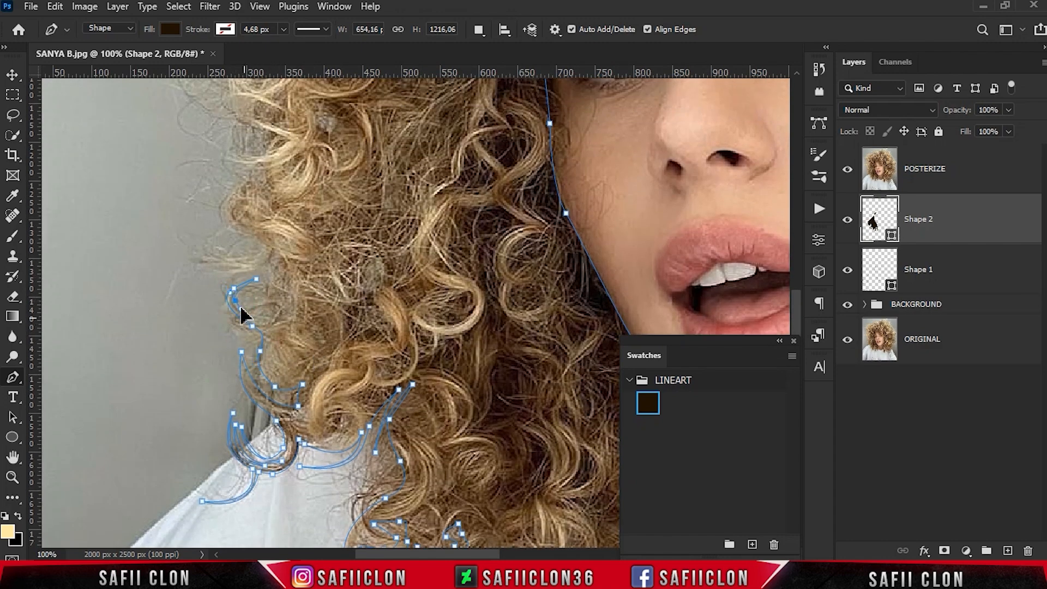
Step: Trace the thin stray strands that stick out from the outer hair edge into the grey background
click(179, 241)
alt+click(225, 265)
drag(201, 242, 194, 225)
alt+click(201, 242)
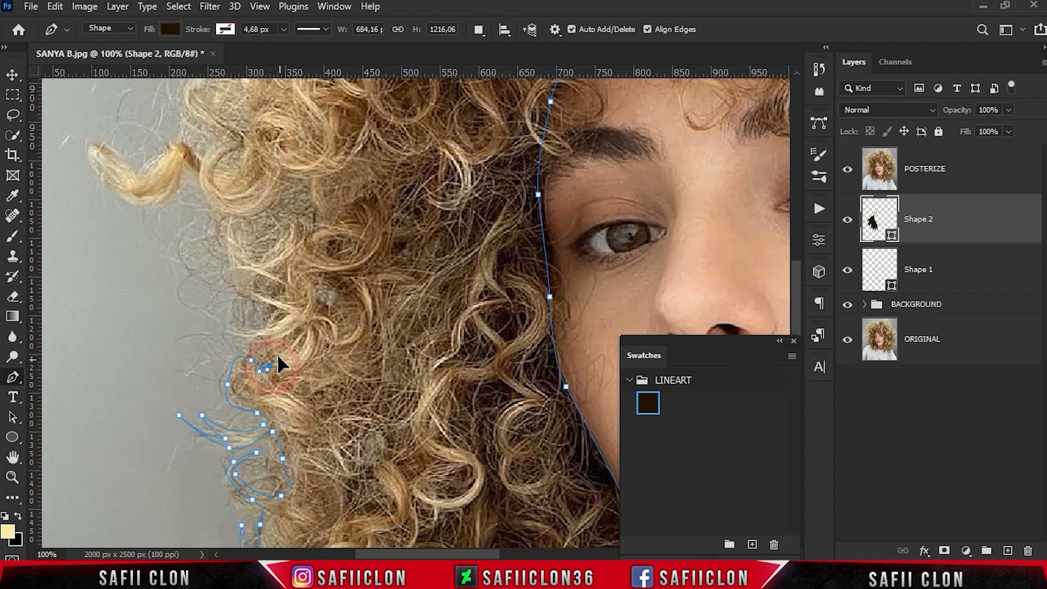
Step: Trace the outer hair edge below eye level and out along the pointed stray strand curving into the grey background
drag(289, 290, 299, 291)
drag(319, 295, 321, 288)
drag(298, 269, 283, 270)
drag(231, 289, 205, 271)
drag(194, 225, 218, 200)
alt+click(194, 225)
Step: Trace the curved stray strands just below the large protruding curl and bring the outline up to the curl's base
mouse_move(225, 278)
mouse_down()
mouse_move(284, 303)
mouse_move(222, 276)
mouse_up()
drag(277, 258, 283, 240)
drag(290, 216, 267, 211)
drag(256, 261, 224, 278)
drag(208, 221, 231, 198)
alt+click(209, 221)
alt+click(251, 253)
drag(251, 254, 218, 217)
drag(206, 203, 198, 180)
click(197, 172)
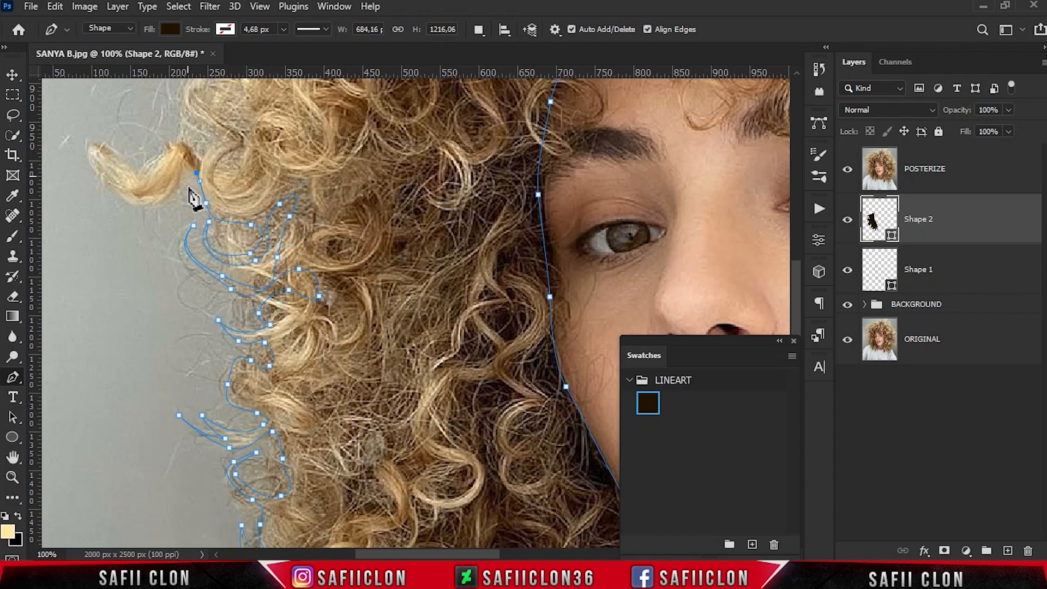
Step: Outline the twisted curl that sticks far out from the hair into the grey background
scroll(232, 257, up, 2)
drag(426, 554, 407, 554)
drag(274, 256, 230, 244)
click(189, 249)
drag(251, 235, 258, 228)
drag(272, 214, 308, 220)
mouse_move(304, 206)
mouse_down()
mouse_move(283, 192)
mouse_move(283, 143)
mouse_up()
Step: Trace the hair edge above the protruding curl, including the thin hooked strands and the arched strand over them
scroll(289, 143, up, 2)
click(312, 224)
click(285, 258)
drag(318, 228, 325, 221)
drag(301, 272, 309, 291)
alt+click(301, 272)
mouse_move(326, 234)
mouse_down()
mouse_move(344, 235)
mouse_move(326, 209)
mouse_up()
drag(301, 199, 277, 197)
drag(258, 244, 283, 273)
alt+click(258, 244)
drag(284, 197, 319, 183)
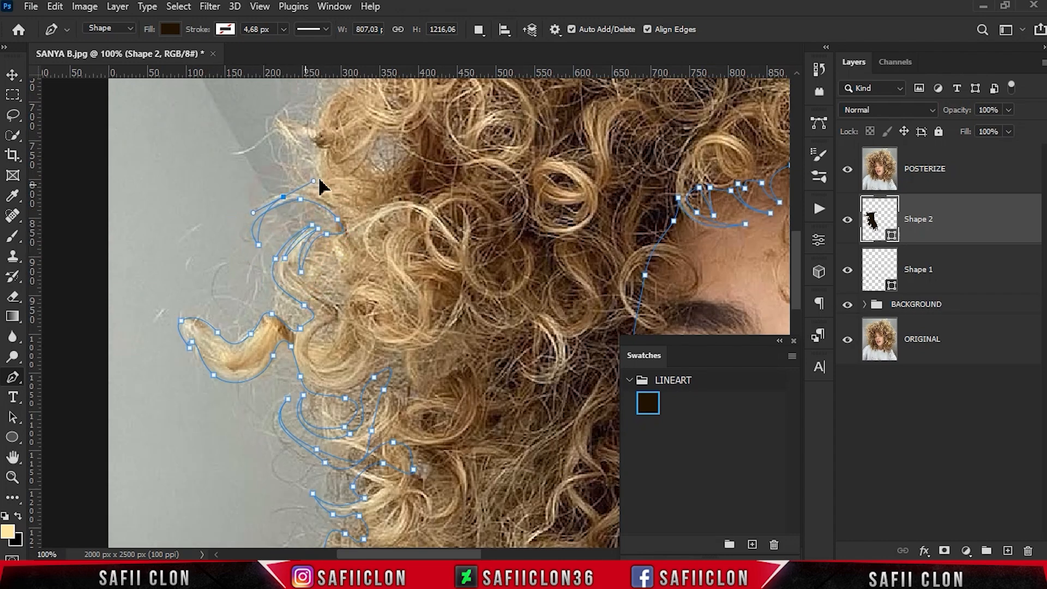
alt+click(248, 243)
Step: Trace the wispy strands branching from the outer hair edge at forehead height
scroll(247, 262, up, 2)
mouse_move(249, 244)
mouse_down()
mouse_move(272, 268)
mouse_move(449, 272)
mouse_move(227, 237)
mouse_up()
alt+click(329, 278)
alt+click(252, 260)
drag(321, 269, 380, 266)
drag(403, 234, 391, 222)
click(380, 220)
click(378, 246)
click(373, 232)
Step: Outline the small tuft of stray hair that projects from the outer edge just above forehead height
click(332, 259)
drag(328, 251, 276, 290)
drag(310, 247, 312, 213)
click(355, 179)
drag(322, 195, 390, 185)
click(412, 198)
Step: Continue the hair outline upward around the loose curls above the small tuft
scroll(432, 293, up, 3)
drag(379, 270, 365, 255)
drag(312, 286, 292, 274)
drag(297, 212, 309, 197)
scroll(357, 265, up, 2)
drag(358, 252, 384, 268)
drag(442, 293, 428, 266)
drag(386, 253, 375, 249)
Step: Trace the long pointed strands reaching outward from the upper side of the hair
drag(350, 234, 337, 229)
drag(260, 322, 262, 321)
drag(309, 235, 338, 234)
drag(201, 251, 244, 264)
drag(335, 216, 378, 231)
Step: Outline the long lock that rises and bends outward at the upper side of the hair
scroll(415, 246, up, 2)
alt+click(412, 285)
drag(366, 195, 365, 164)
click(363, 163)
mouse_move(271, 206)
mouse_down()
mouse_move(240, 196)
mouse_move(285, 205)
mouse_up()
click(248, 158)
alt+click(264, 194)
Step: Add the tapered strands along the top of the outward-bending lock, with sharp corners at their tips
drag(342, 173, 429, 94)
alt+click(342, 173)
drag(266, 180, 248, 138)
alt+click(265, 180)
drag(351, 156, 415, 90)
alt+click(352, 155)
Step: Trace back over the bend of the lock and outline the frizzy hair gap beside it
click(303, 159)
drag(351, 149, 385, 151)
drag(380, 179, 402, 232)
drag(399, 208, 392, 178)
drag(400, 142, 460, 180)
drag(486, 181, 508, 174)
drag(490, 163, 467, 155)
Step: Trace the tapered stray strands above the frizzy hair and continue the outline toward the round curl
scroll(467, 155, up, 3)
drag(443, 221, 475, 249)
click(440, 190)
click(505, 253)
alt+click(449, 205)
drag(569, 240, 619, 217)
alt+click(570, 240)
click(550, 256)
drag(573, 271, 583, 271)
drag(606, 265, 618, 274)
Step: Outline the dark frizzy area below the round curl near the top of the hair
drag(479, 554, 532, 554)
drag(390, 277, 414, 296)
drag(436, 330, 452, 344)
drag(472, 304, 469, 281)
drag(441, 250, 386, 233)
drag(381, 201, 386, 191)
Step: Outline the round curl near the top of the hair with the short strands on its outer side
drag(390, 142, 379, 135)
click(321, 158)
click(314, 137)
click(335, 128)
click(335, 117)
drag(302, 110, 268, 115)
alt+click(351, 111)
Step: Trace the two pointed stray strands that rise above the round curl
scroll(352, 111, up, 3)
drag(305, 166, 270, 139)
alt+click(305, 165)
drag(356, 217, 375, 258)
alt+click(356, 218)
drag(386, 190, 384, 149)
Step: Outline the top of the curl next to the round curl, including its small stray strand tips
click(414, 264)
drag(425, 230, 432, 218)
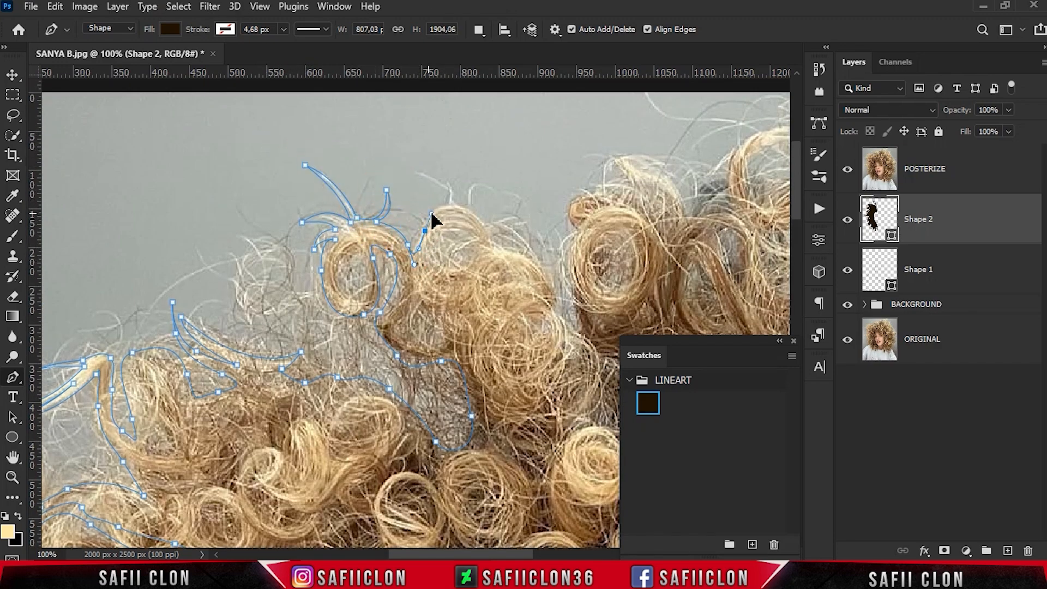
drag(516, 215, 539, 217)
alt+click(516, 216)
click(501, 226)
drag(549, 270, 564, 302)
alt+click(549, 270)
Step: Trace the far side of that curl down into the gap and along the bottom of the gap
drag(511, 236, 495, 227)
alt+click(512, 236)
drag(558, 300, 564, 368)
click(582, 361)
scroll(582, 361, right, 3)
drag(443, 372, 452, 372)
click(454, 359)
Step: Trace up the near side of the large round curl at the top of the hair and across its crown
drag(407, 345, 403, 320)
drag(398, 284, 392, 273)
drag(396, 230, 401, 213)
drag(397, 202, 444, 186)
drag(467, 190, 477, 195)
click(493, 211)
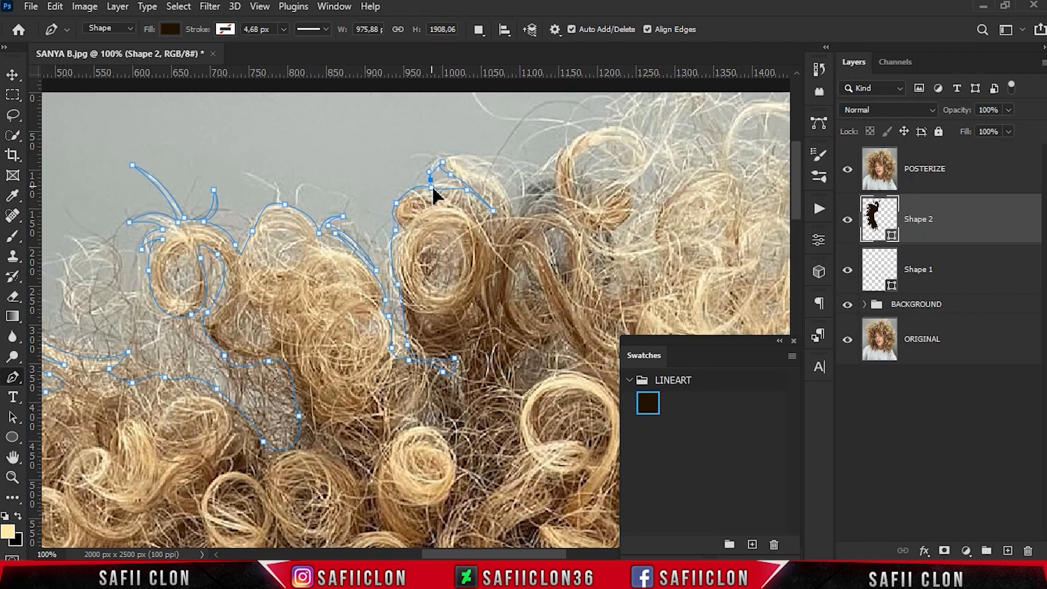
Step: Add the small pointed stray strands above the large round curl and trace the outer edge of the curl behind it
alt+click(431, 179)
drag(441, 155, 516, 217)
alt+click(441, 155)
alt+click(401, 163)
click(516, 223)
Step: Outline the open looping curl at the top of the hair with its pointed tips, continuing toward the next curls
drag(538, 180, 561, 172)
click(590, 171)
drag(587, 203, 577, 224)
alt+click(588, 203)
drag(608, 185, 623, 185)
drag(632, 213, 620, 236)
drag(609, 257, 616, 277)
drag(666, 192, 676, 184)
Step: Trace the next section of the top hairline down into the gap between the curls and around its inner end
drag(721, 317, 475, 355)
drag(480, 208, 494, 209)
drag(502, 255, 501, 268)
drag(503, 304, 519, 308)
drag(478, 289, 473, 276)
drag(461, 264, 458, 272)
Step: Trace back up out of the gap and form the pointed strand tip on its far side
drag(512, 329, 494, 352)
drag(527, 251, 505, 202)
alt+click(528, 252)
drag(559, 281, 563, 295)
click(568, 250)
Step: Continue the outline down the upper right part of the hair and around the bottom of the next gap
scroll(568, 250, down, 1)
scroll(567, 250, right, 3)
drag(434, 265, 451, 336)
drag(421, 379, 413, 390)
scroll(412, 390, down, 3)
drag(408, 324, 441, 319)
drag(448, 280, 457, 255)
Step: Outline the top of the next curl at the upper right of the hair, ending in a sharp strand tip
mouse_move(462, 186)
mouse_down()
mouse_move(470, 169)
mouse_move(473, 183)
mouse_up()
drag(524, 139, 481, 148)
alt+click(514, 143)
click(527, 154)
Step: Trace the thin curved strands beside that curl with sharp corner points at their ends
drag(475, 203, 469, 276)
alt+click(475, 203)
drag(497, 178, 516, 170)
alt+click(497, 178)
mouse_move(469, 240)
mouse_down()
mouse_move(452, 320)
mouse_move(485, 229)
mouse_up()
Step: Trace the outer side of the upper right curls down to the narrow slit between the strands
drag(497, 200, 543, 232)
drag(578, 241, 565, 314)
drag(540, 554, 564, 554)
scroll(545, 469, down, 3)
drag(454, 221, 512, 248)
drag(449, 337, 432, 355)
Step: Outline the pointed gap inside the upper right curls, running in to its inner tip and back along its lower edge
drag(461, 241, 414, 208)
drag(448, 269, 449, 286)
drag(427, 317, 415, 326)
click(389, 343)
drag(430, 353, 479, 308)
drag(520, 343, 504, 380)
Step: Trace the deep gap on the right side of the hair, around its bottom and out to the wavy lock
scroll(510, 367, right, 2)
scroll(509, 367, down, 3)
drag(417, 311, 403, 323)
drag(394, 362, 394, 372)
drag(376, 383, 384, 391)
drag(418, 373, 473, 323)
click(508, 313)
Step: Trace the thin upright stray strands rising from the top of the wavy lock
drag(476, 287, 472, 271)
click(486, 223)
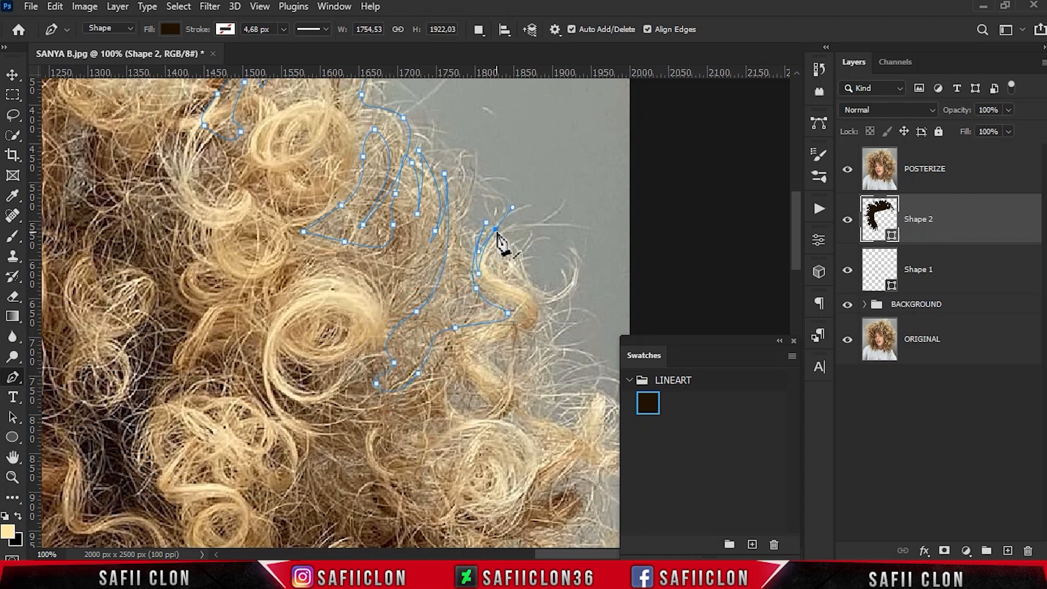
alt+click(497, 284)
drag(508, 232, 530, 208)
Step: Trace the outer edge of the wavy lock on the right side and the small pointed strands beneath it
drag(515, 287, 539, 305)
drag(536, 334, 521, 343)
drag(490, 354, 503, 373)
click(539, 393)
click(501, 398)
click(516, 409)
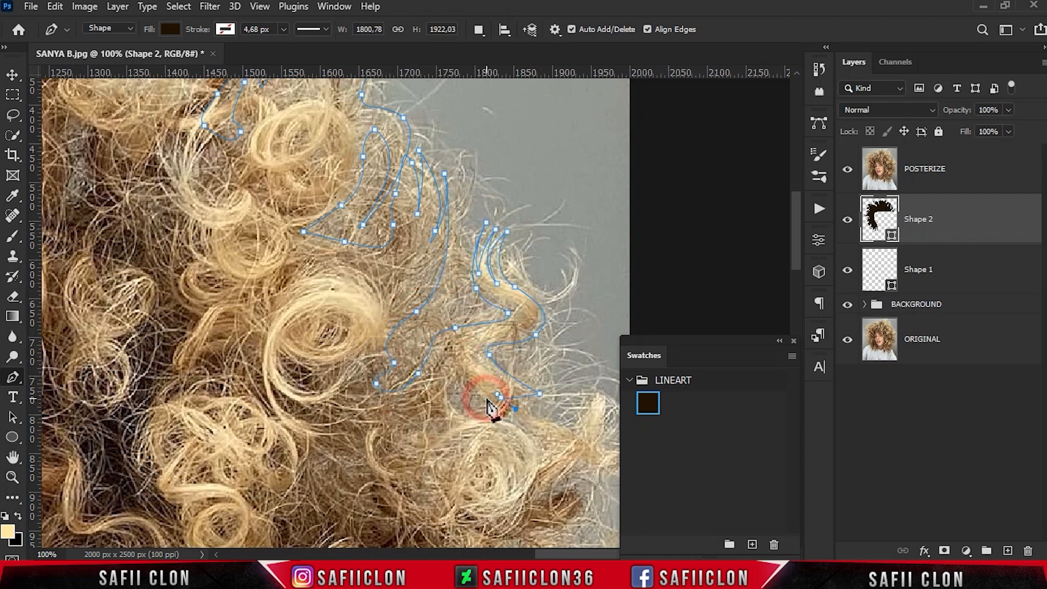
Step: Outline the upright curl tip and carry the path slightly past the right canvas edge and back into the hair
drag(588, 435, 528, 349)
drag(537, 333, 547, 334)
drag(543, 371, 545, 380)
drag(567, 389, 576, 426)
drag(557, 414, 542, 409)
click(512, 416)
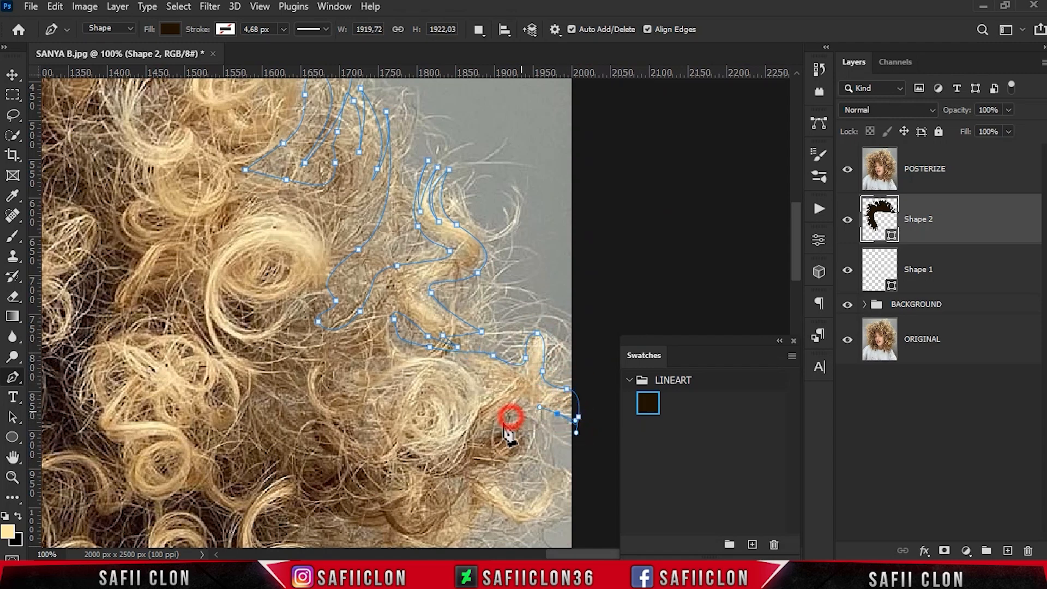
Step: Trace the outer edge of the darker curl and outline the hooked lock below it near the right canvas edge
drag(528, 452, 521, 461)
scroll(521, 453, down, 3)
click(487, 388)
drag(510, 411, 536, 441)
click(544, 389)
click(528, 431)
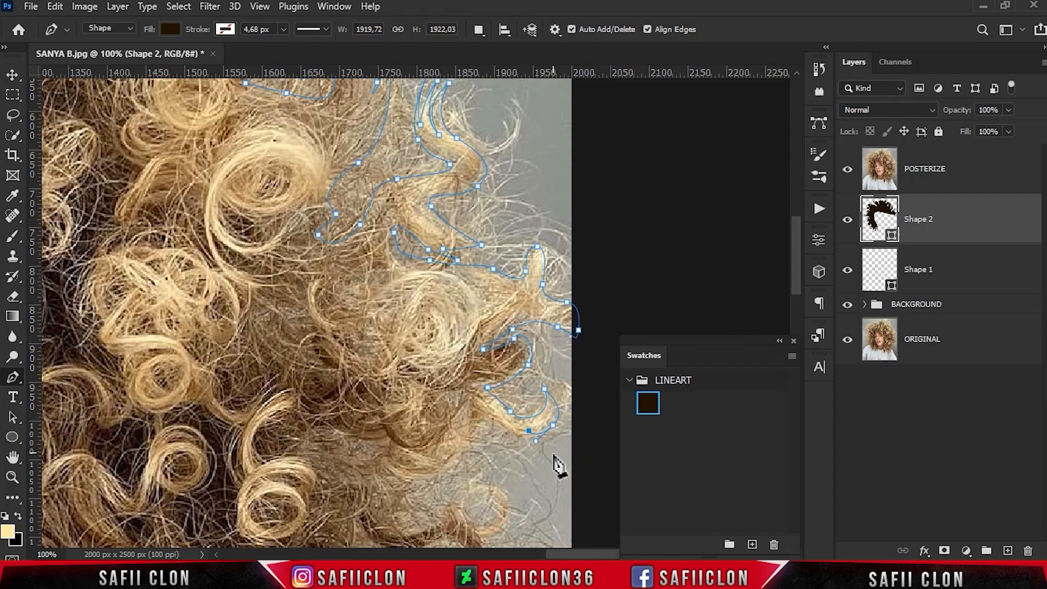
Step: Trace inward behind the hooked lock and outline the narrow pointed gap beside it
drag(480, 415, 471, 432)
scroll(471, 425, down, 2)
click(474, 398)
drag(462, 349, 450, 336)
drag(443, 352, 443, 364)
Step: Trace the underside of the neighboring curl inward and down to the base of the gap
drag(462, 397, 404, 432)
mouse_move(383, 412)
mouse_down()
mouse_move(375, 393)
mouse_move(373, 420)
mouse_up()
drag(383, 449, 386, 468)
drag(402, 483, 414, 481)
Step: Outline the lower edge and rounded end of the small looped curl below the gap
drag(446, 471, 459, 454)
drag(472, 468, 478, 479)
drag(502, 453, 477, 436)
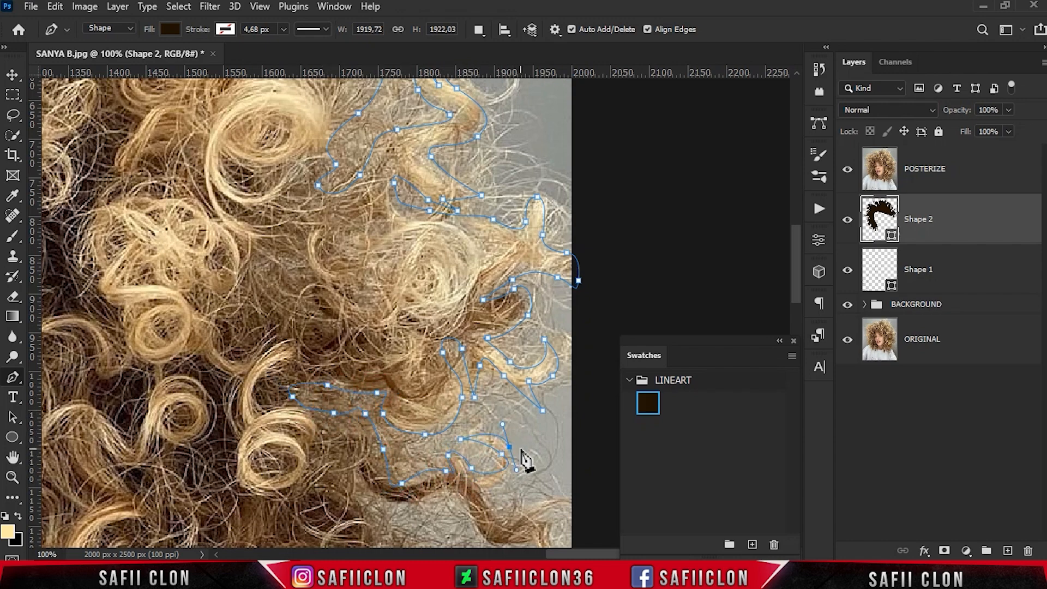
Step: Trace the upper edge of the long dark wavy lock and its loose tips out past the right canvas edge
scroll(520, 450, down, 5)
click(486, 343)
click(502, 362)
drag(564, 349, 579, 357)
click(578, 373)
drag(549, 361, 567, 415)
drag(580, 421, 568, 440)
Step: Trace the underside of the long dark wavy lock back into the hair
drag(547, 418, 538, 406)
drag(508, 396, 493, 394)
drag(479, 374, 437, 346)
drag(406, 354, 391, 352)
drag(360, 327, 421, 399)
Step: Trace the upper edge of the next lower lock out past the right canvas edge and close off its end
drag(430, 420, 433, 440)
drag(464, 428, 518, 453)
drag(546, 448, 568, 437)
scroll(596, 439, down, 2)
drag(583, 399, 520, 406)
click(580, 436)
Step: Trace the underside of that lock inward, around the gap, and out along the top of the blond curl below
click(557, 417)
drag(505, 404, 493, 397)
drag(473, 397, 486, 437)
click(497, 437)
drag(543, 435, 552, 442)
Step: Outline the inner side of the hanging blond curl and the small pointed strands beneath it
scroll(554, 434, down, 2)
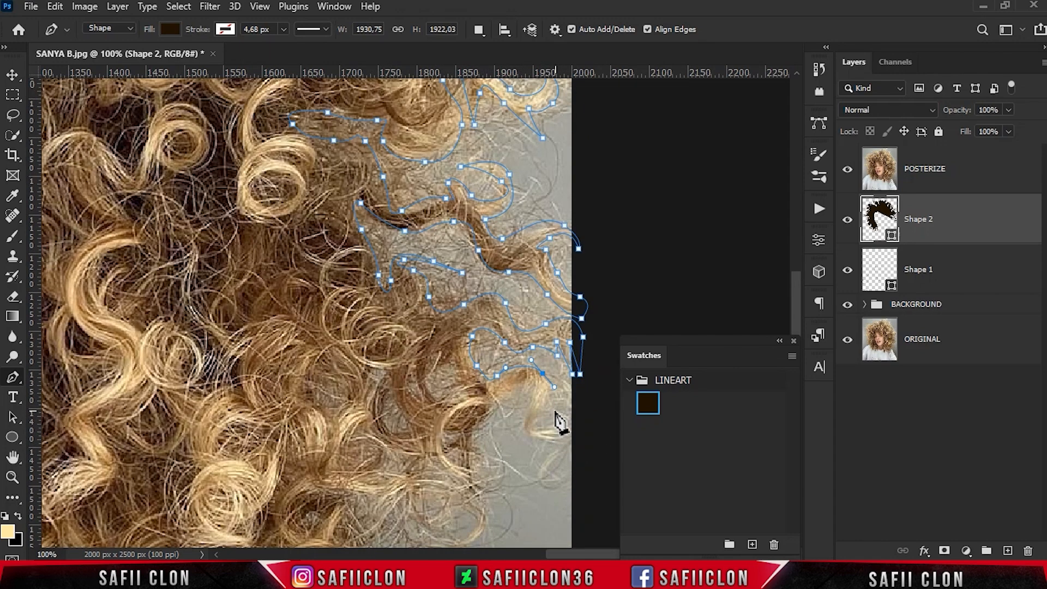
click(519, 388)
click(503, 403)
click(512, 413)
click(501, 412)
drag(480, 430, 471, 439)
Step: Trace the two long curved stray strands extending outward below the blond curl
click(534, 483)
drag(475, 451, 455, 460)
scroll(480, 455, down, 4)
click(475, 335)
drag(505, 390, 472, 420)
Step: Trace inward from the stray strands and outline the narrow upward-pointing gap between the lower right curls
drag(479, 349, 394, 310)
click(457, 317)
click(406, 328)
click(445, 319)
drag(376, 276, 376, 256)
drag(365, 281, 345, 332)
drag(372, 339, 389, 347)
Step: Trace the hair edge down from the lower right curls to the next protruding lock and outline the start of its pointed strand
scroll(311, 385, down, 2)
drag(344, 379, 361, 388)
click(389, 397)
drag(409, 396, 410, 401)
click(408, 426)
click(448, 452)
click(413, 424)
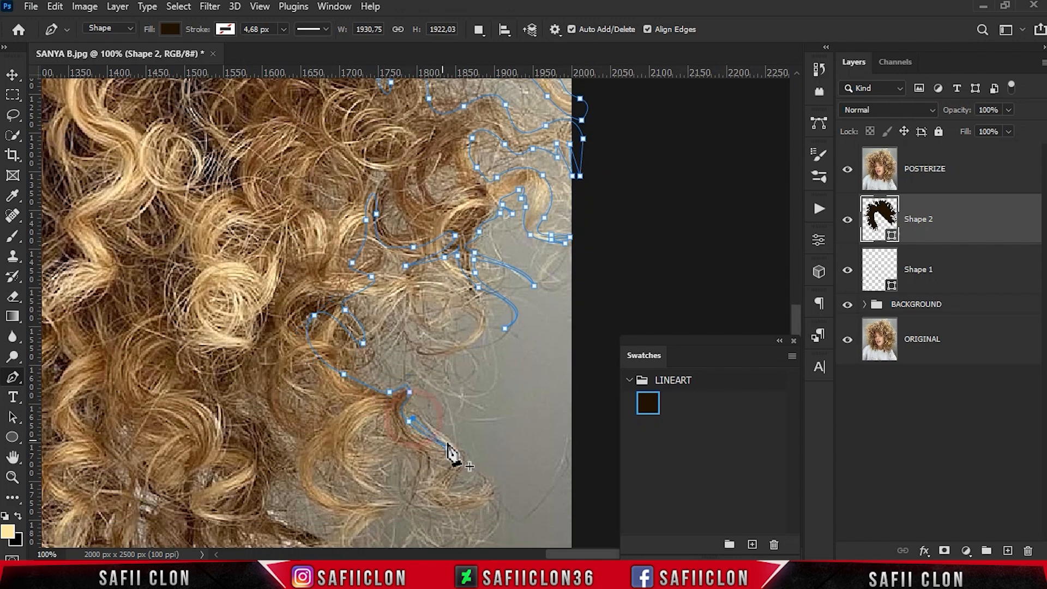
Step: Outline the looping strands and narrow inner gaps of the curl cluster above the shoulder
scroll(470, 444, down, 3)
click(423, 380)
drag(385, 361, 368, 356)
drag(355, 374, 321, 356)
click(395, 379)
click(371, 394)
click(394, 391)
alt+click(404, 415)
drag(365, 409, 341, 381)
alt+click(366, 409)
drag(401, 420, 416, 423)
alt+click(400, 420)
Step: Trace the underside of that curl cluster and the long stray strand sweeping outward above the shoulder
drag(334, 389, 318, 347)
drag(326, 387, 323, 418)
drag(348, 469, 359, 492)
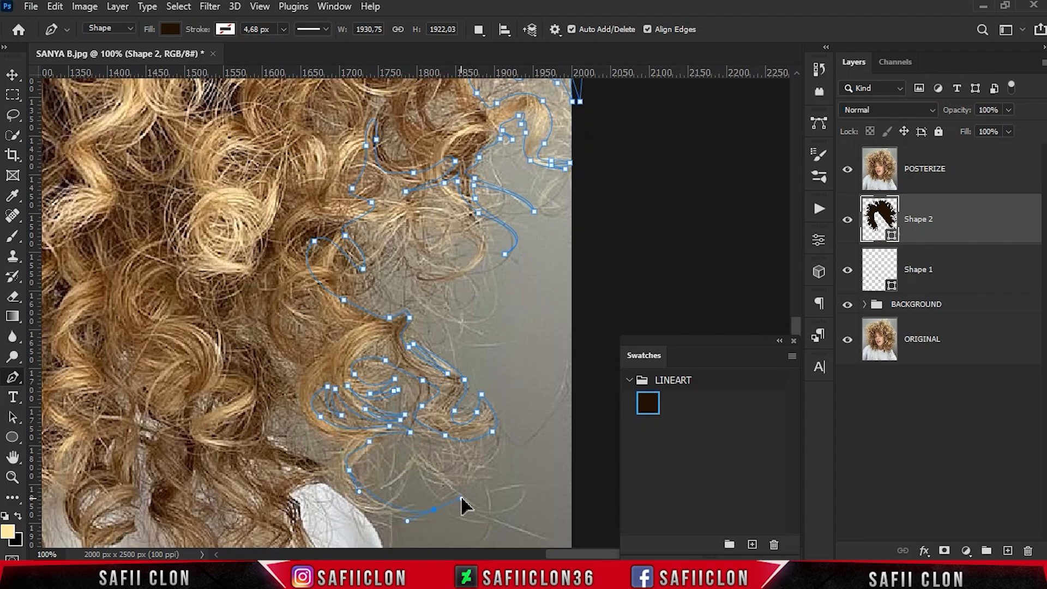
alt+click(393, 514)
drag(339, 451, 365, 391)
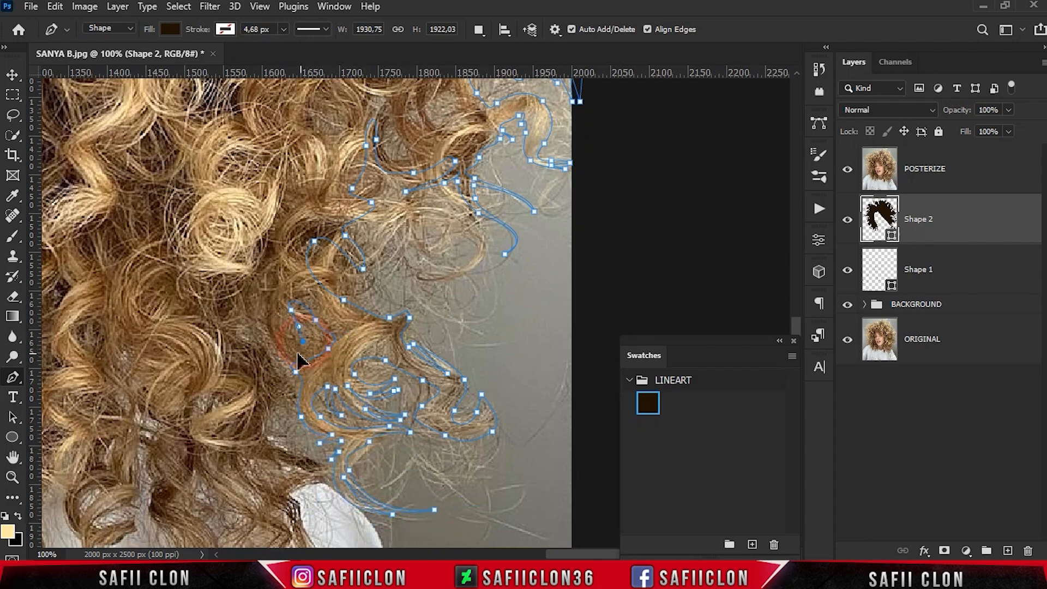
Step: Outline the gap behind the curl cluster and trace back along the pointed strands resting above the shoulder
drag(258, 332, 267, 348)
drag(293, 389, 290, 407)
click(290, 416)
click(325, 470)
drag(307, 478, 291, 475)
drag(269, 466, 253, 463)
drag(263, 479, 266, 485)
Step: Trace the outer side of the wavy lock hanging over the shoulder down to its pointed tip
scroll(268, 485, down, 3)
drag(300, 365, 328, 438)
drag(276, 468, 363, 461)
click(321, 481)
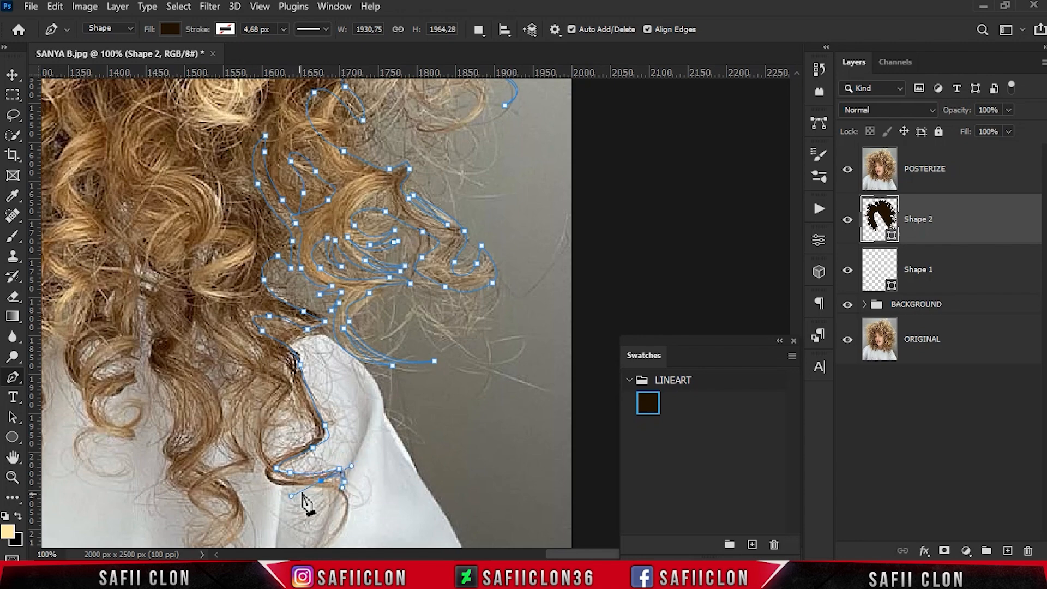
scroll(376, 479, down, 2)
drag(349, 421, 339, 450)
click(312, 469)
Step: Trace the inner side of the hanging shoulder lock from its tip back up through its bends
alt+click(339, 407)
drag(312, 399, 289, 400)
click(265, 385)
drag(268, 272, 245, 284)
click(265, 361)
click(265, 377)
click(254, 334)
Step: Outline the gap beside the shoulder lock and trace the next hanging lock down to its curled tip
drag(214, 259, 207, 248)
drag(188, 241, 190, 280)
drag(211, 299, 216, 312)
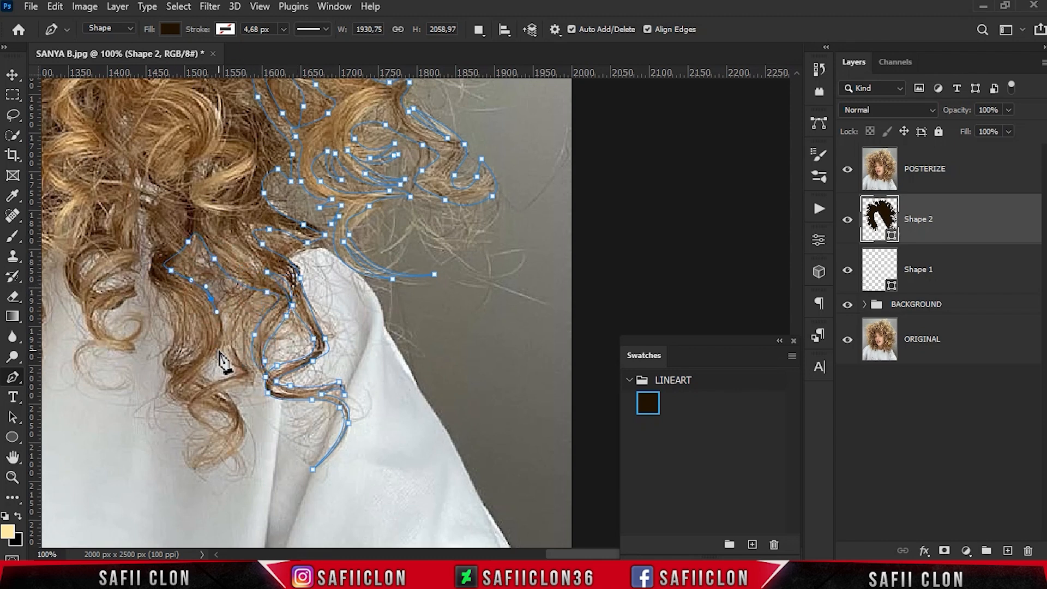
alt+click(233, 435)
click(191, 468)
Step: Trace the inner side of the second hanging lock from its curled tip up into the hair
alt+click(233, 422)
drag(233, 421, 165, 397)
click(185, 410)
drag(163, 384, 166, 377)
click(174, 372)
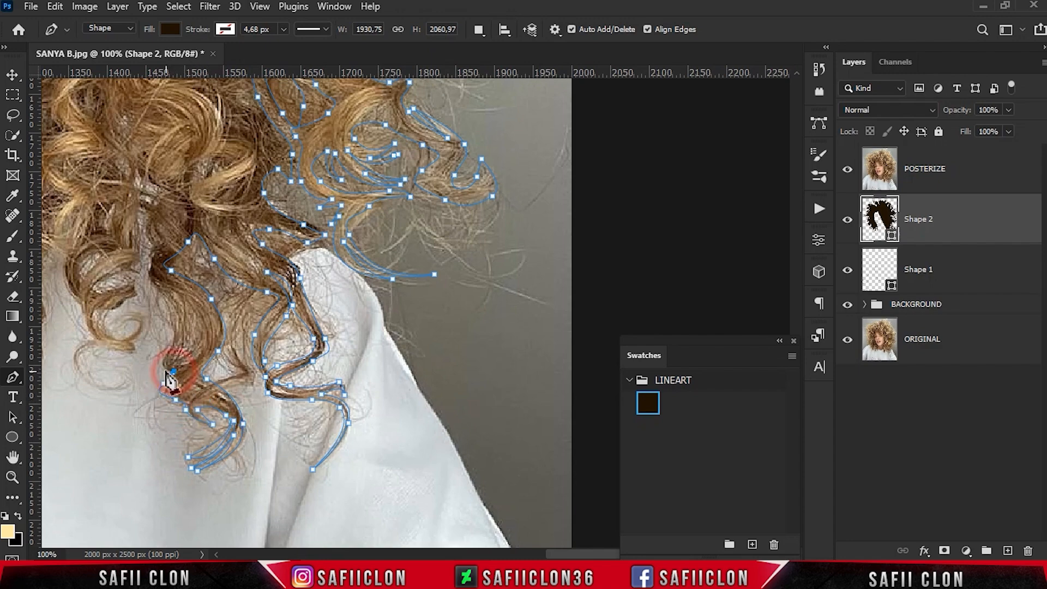
drag(148, 256, 152, 248)
click(146, 239)
drag(148, 210, 154, 203)
drag(166, 188, 152, 179)
Step: Continue the outline down into the neighbouring small curl and trace the gap in its upper loop
drag(573, 554, 548, 554)
scroll(270, 263, up, 3)
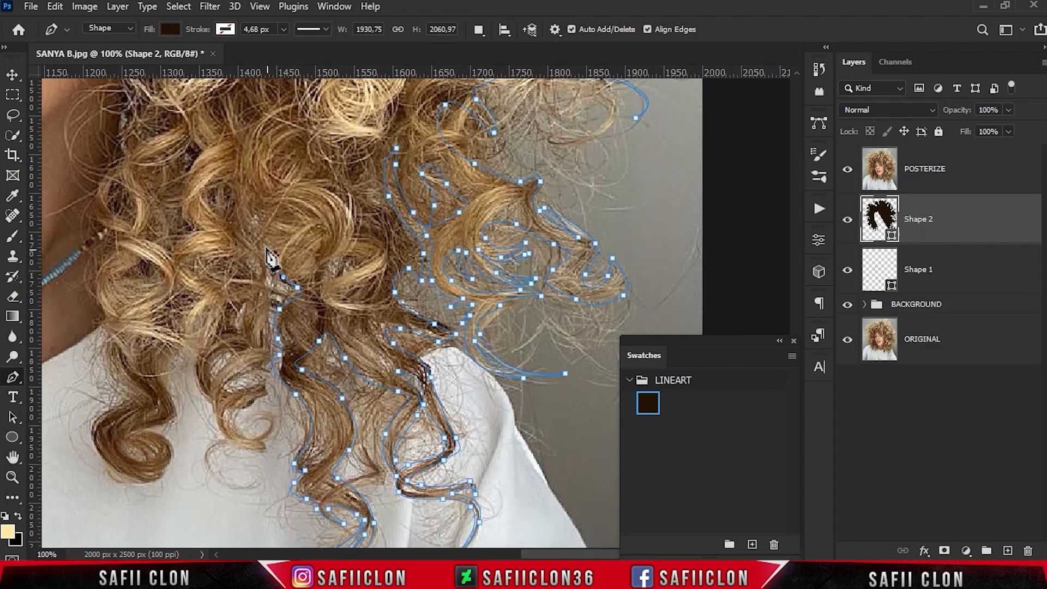
click(266, 362)
click(221, 389)
click(252, 381)
drag(265, 392, 265, 403)
drag(241, 412, 234, 422)
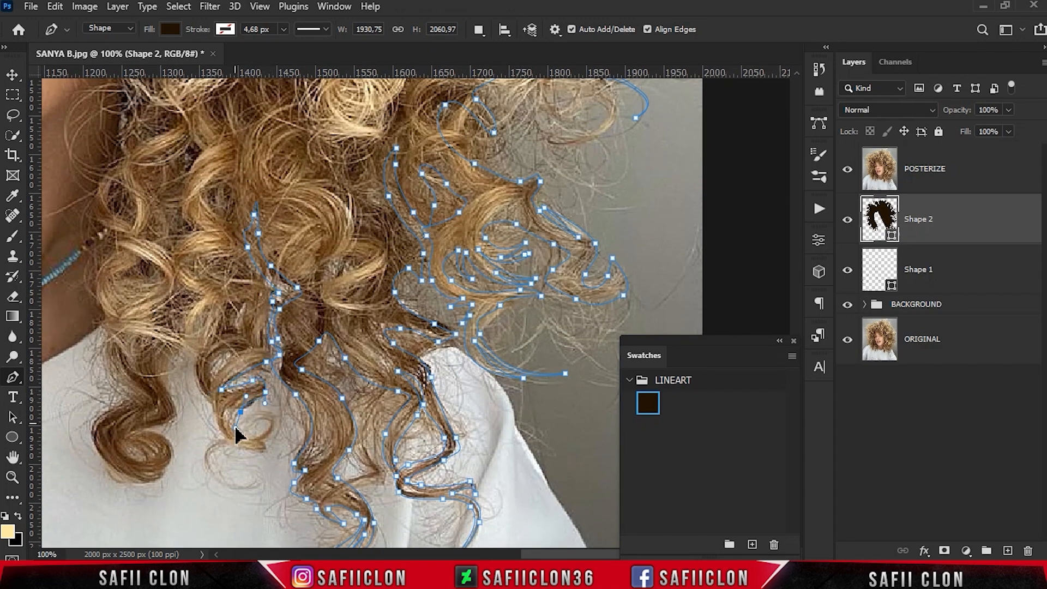
Step: Outline the lower loop and thin curved tail of the small hanging curl, returning up its outer side
click(249, 418)
drag(271, 426, 226, 444)
drag(210, 469, 275, 476)
drag(214, 402, 204, 397)
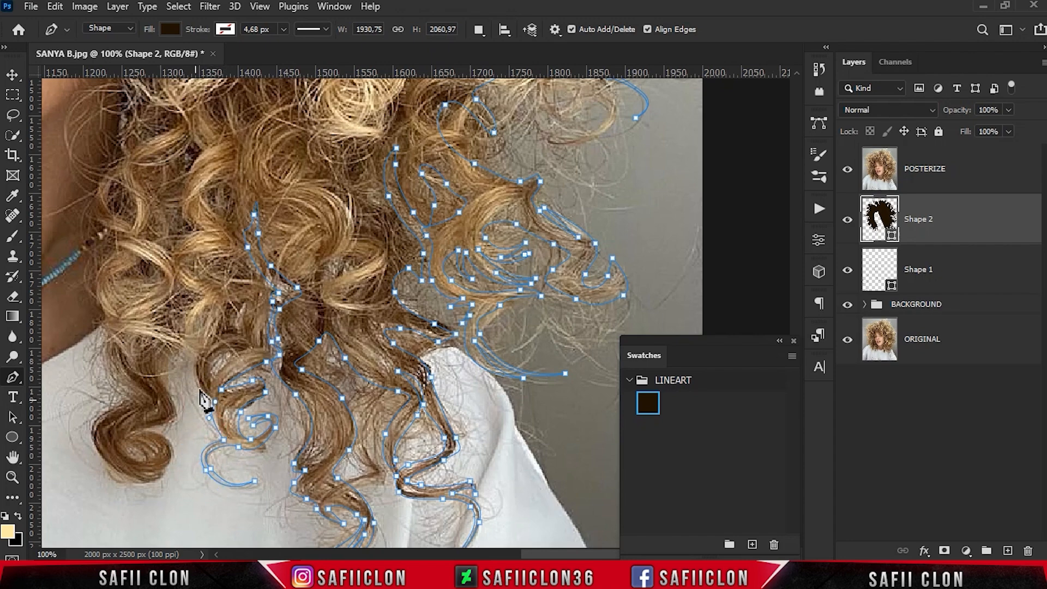
Step: Outline the coiled end of the hanging lock nearest the neck and trace its inner side upward
drag(543, 553, 513, 554)
drag(286, 457, 319, 437)
drag(329, 464, 279, 478)
drag(246, 442, 248, 429)
drag(272, 407, 263, 386)
drag(261, 356, 278, 265)
Step: Trace the inner hair edge upward along the neck and jaw, checking the shape against the hidden POSTERIZE layer
scroll(412, 186, up, 3)
drag(277, 258, 273, 244)
drag(275, 217, 291, 196)
scroll(300, 251, up, 3)
click(847, 169)
click(847, 169)
drag(298, 260, 291, 238)
scroll(295, 245, up, 3)
Step: Trace the inner hair edge up along the cheek and around the curl beside the eye
mouse_move(304, 303)
mouse_down()
mouse_move(309, 272)
mouse_move(289, 297)
mouse_up()
scroll(308, 284, up, 3)
drag(277, 270, 270, 245)
drag(249, 209, 258, 191)
scroll(292, 198, up, 2)
drag(293, 258, 283, 243)
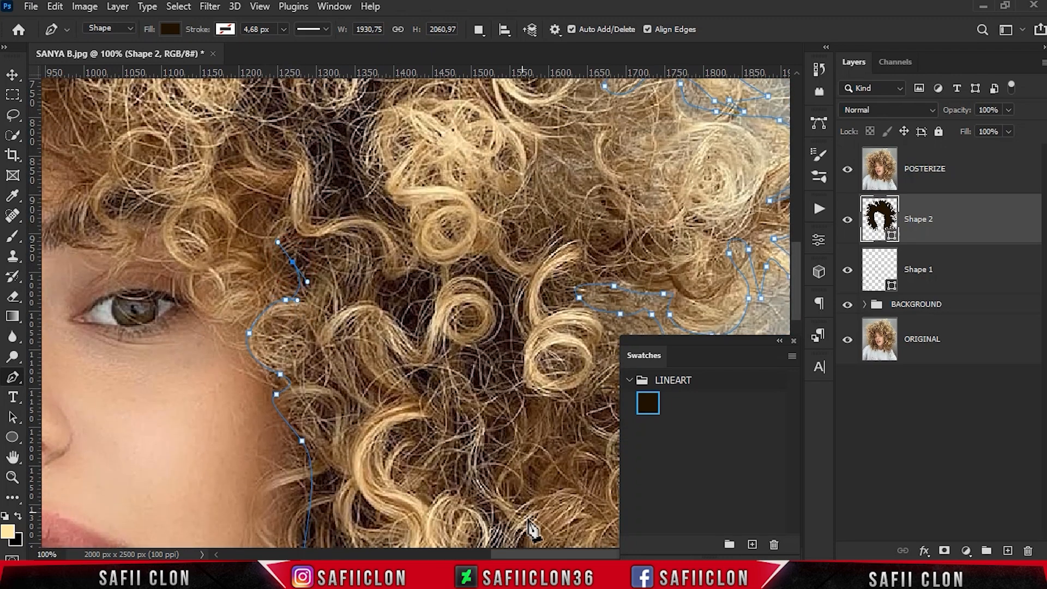
Step: Trace the hairline from the temple across the forehead and close the hair path at the fringe strands
drag(532, 553, 494, 553)
scroll(474, 305, up, 1)
drag(473, 283, 468, 261)
drag(448, 245, 424, 195)
drag(382, 185, 367, 178)
drag(334, 154, 325, 140)
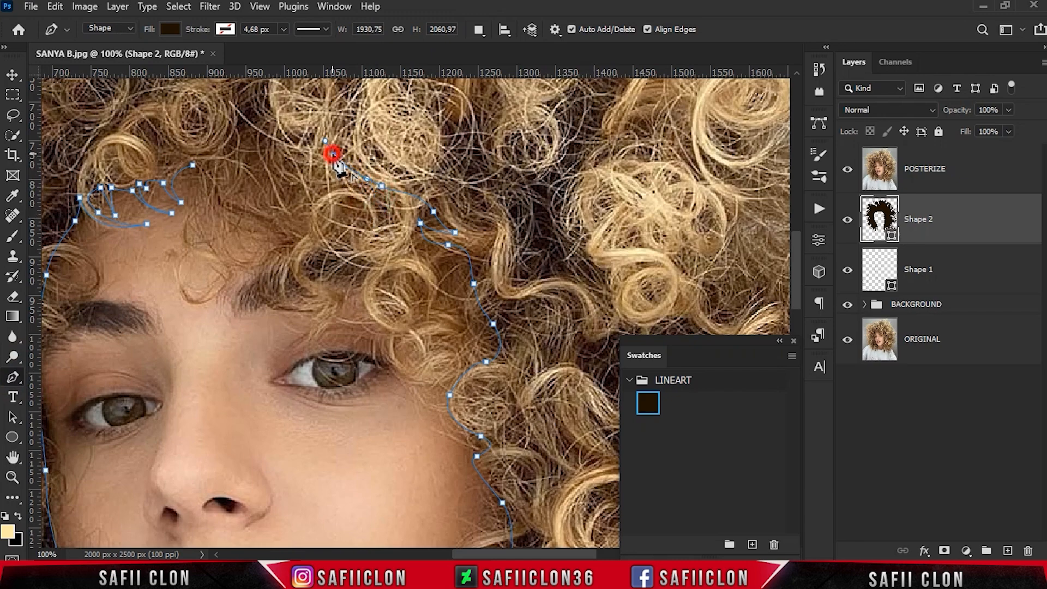
drag(268, 143, 262, 163)
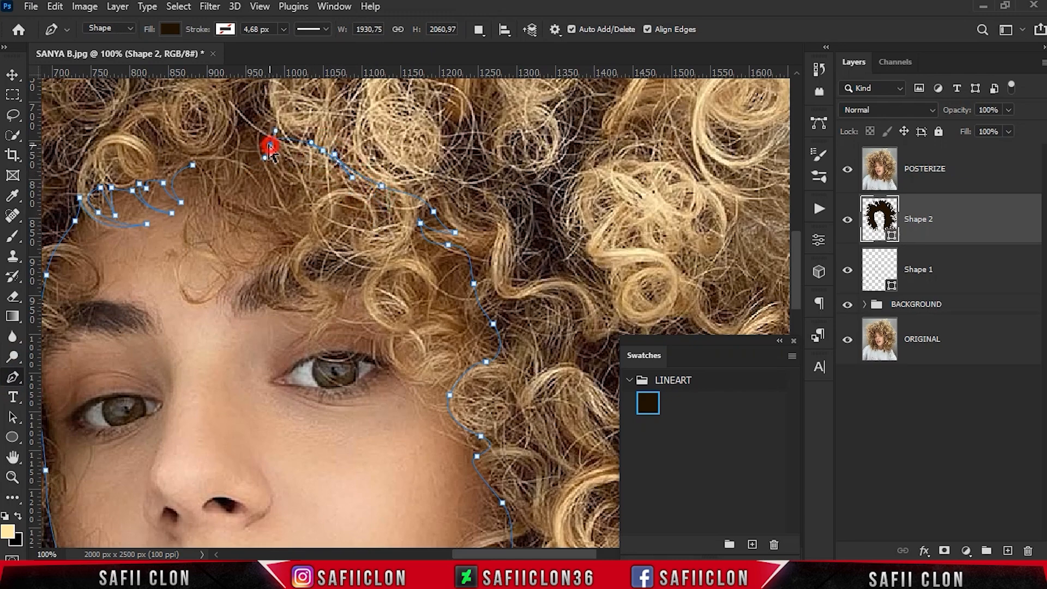
click(208, 157)
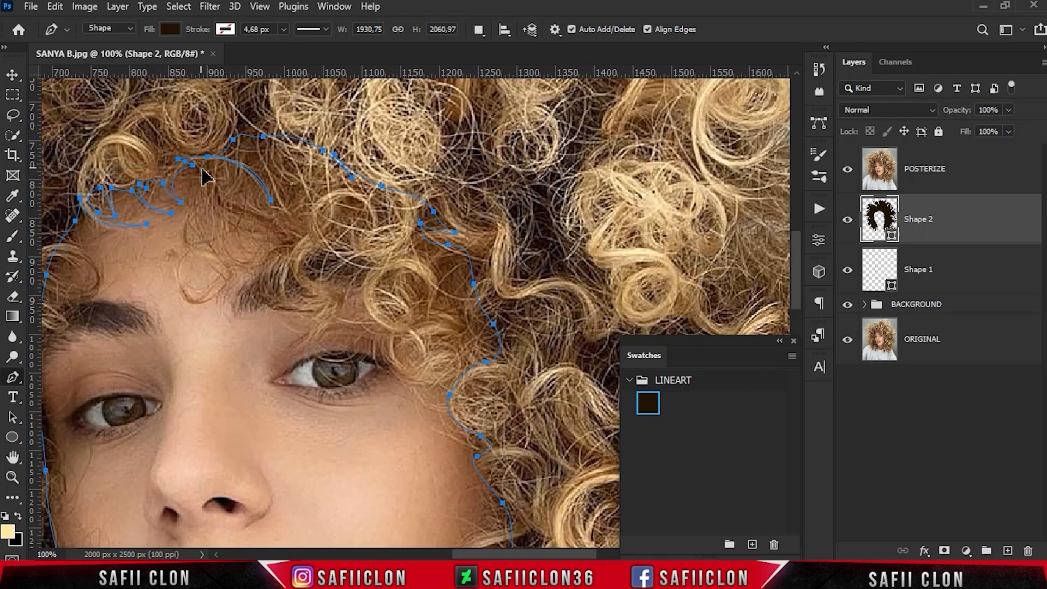
Step: Hide the POSTERIZE layer and deselect the finished hair path to reveal the filled silhouette
key(ctrl+minus)
key(ctrl+minus)
key(ctrl+minus)
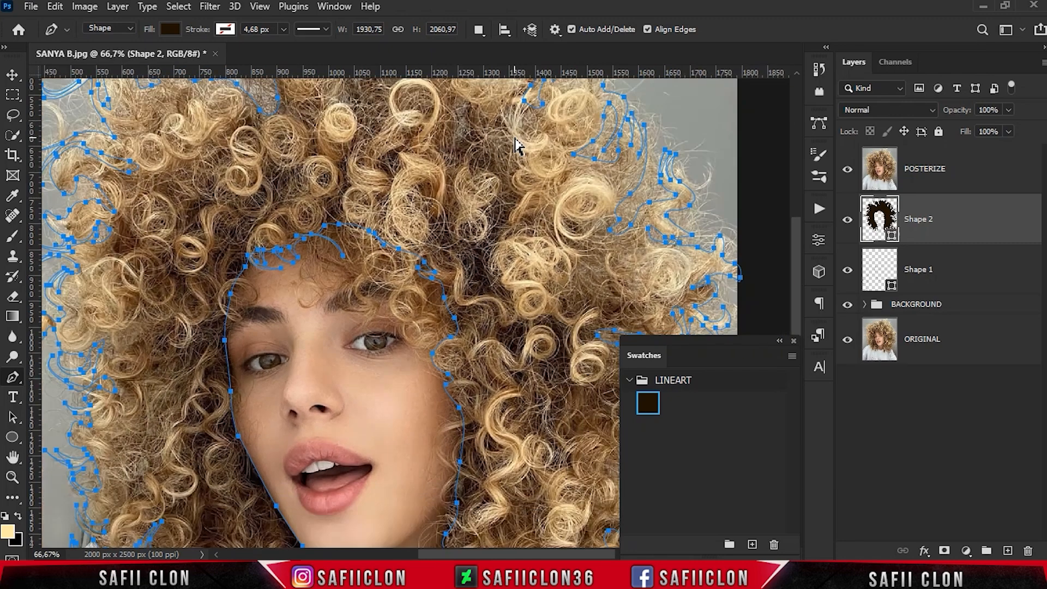
click(847, 171)
key(Return)
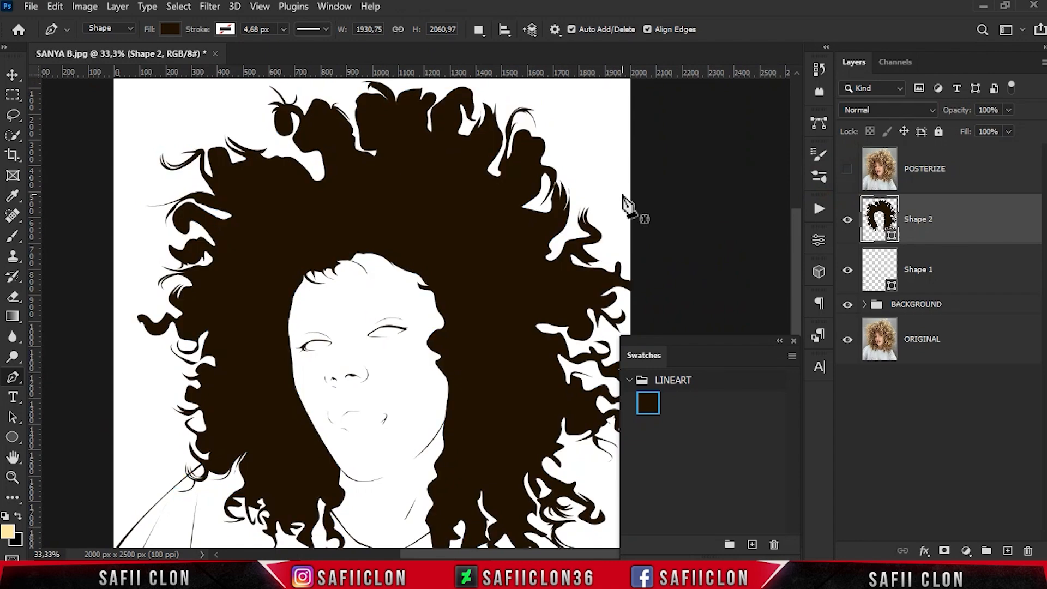
Step: Examine the complete artwork at different magnifications and toggle the visibility of Shape 2 and Shape 1 to check each
key(ctrl+minus)
key(ctrl+minus)
key(ctrl+minus)
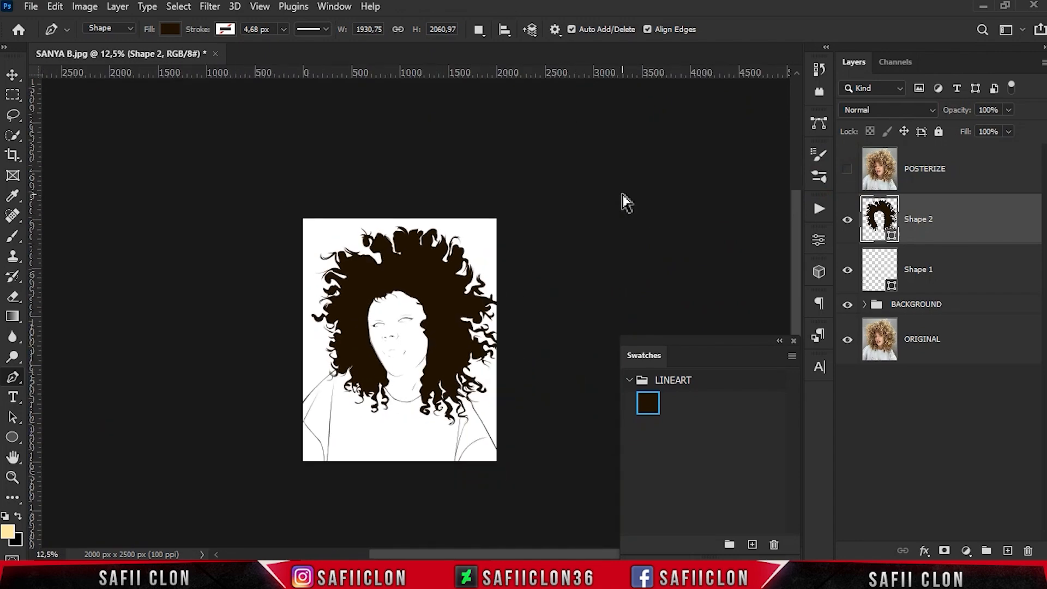
key(ctrl+plus)
key(ctrl+plus)
key(ctrl+plus)
key(ctrl+minus)
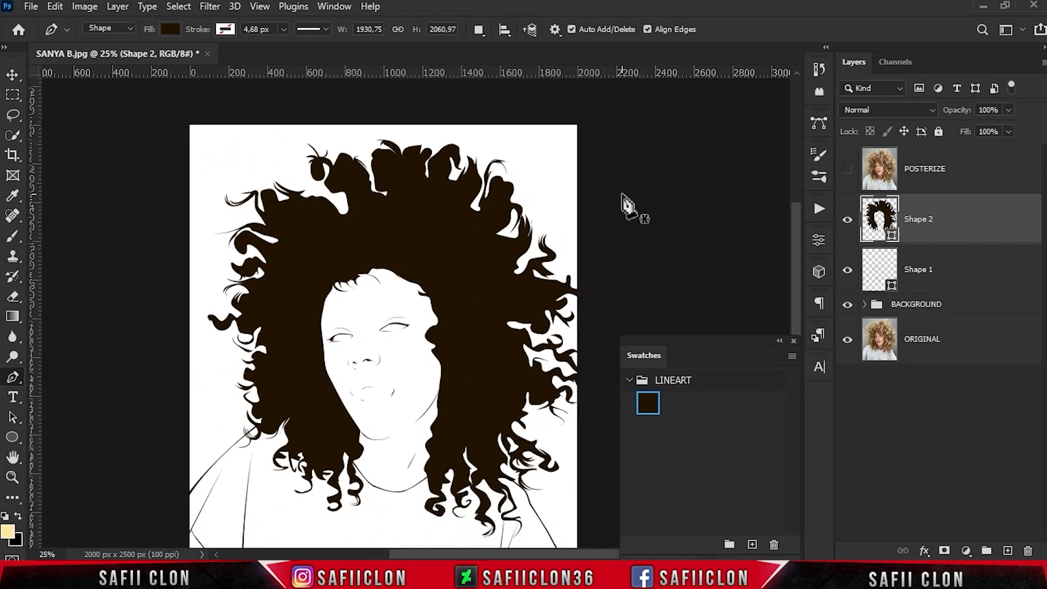
key(Return)
click(847, 220)
click(848, 220)
click(848, 270)
click(848, 270)
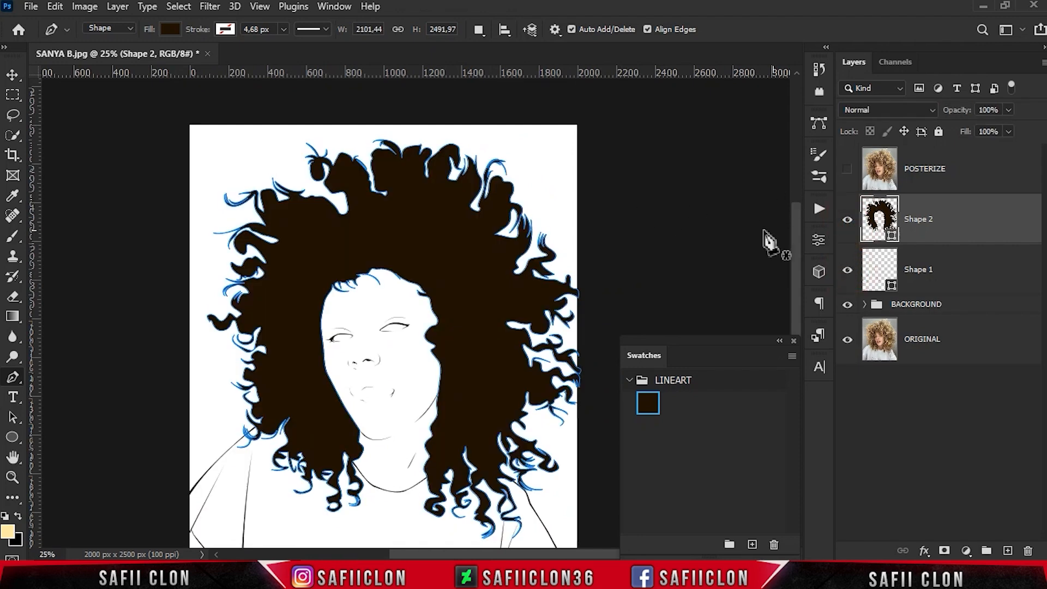
Step: Group the Shape 2 and Shape 1 layers into a new group named LINEART
shift+click(948, 270)
right_click(963, 266)
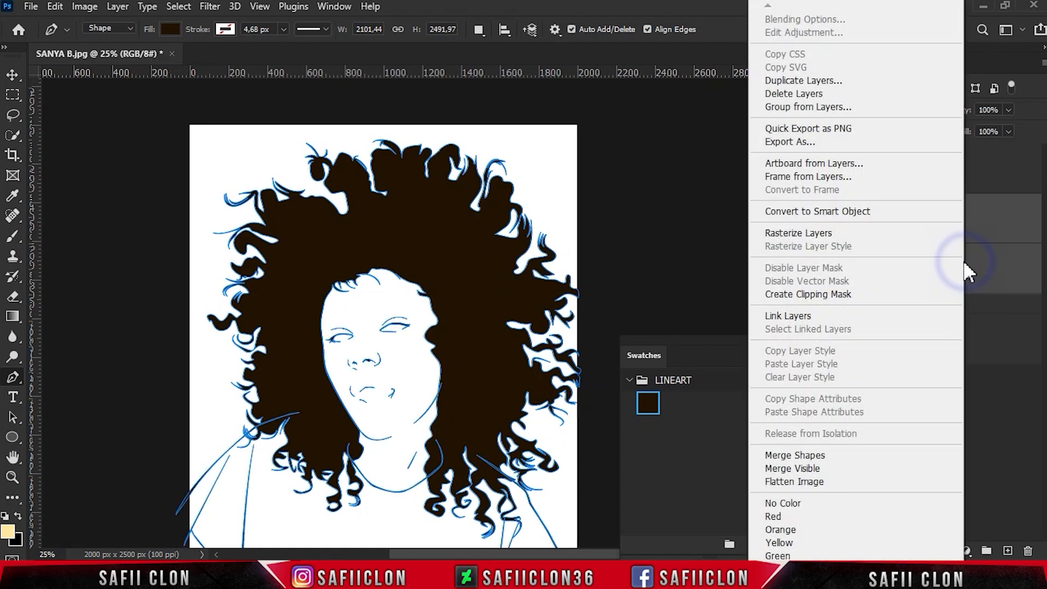
click(884, 108)
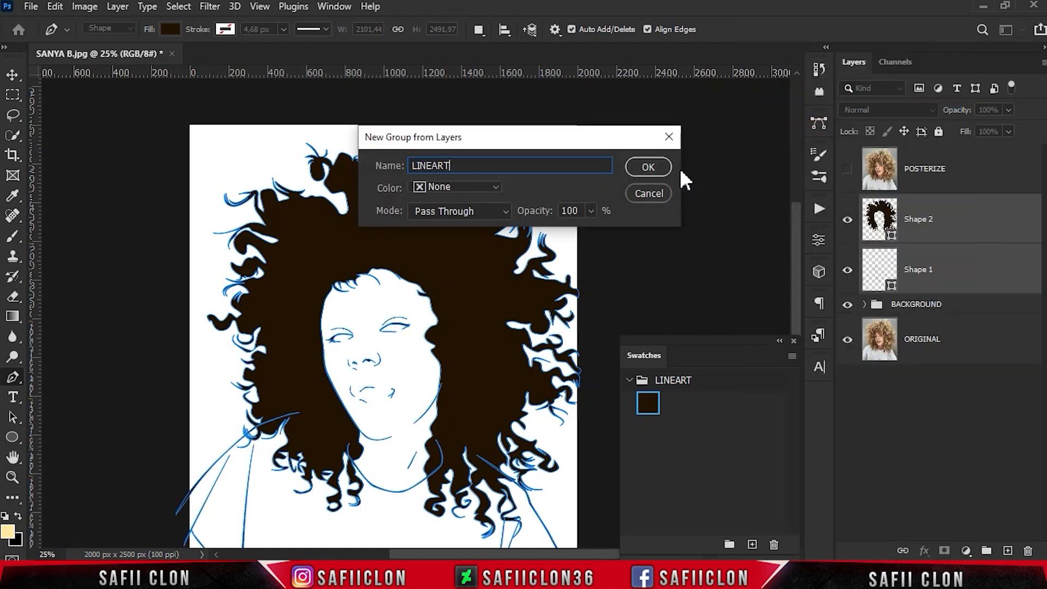
click(649, 166)
Step: View the whole canvas and toggle the LINEART group's visibility to check its contents
key(ctrl+minus)
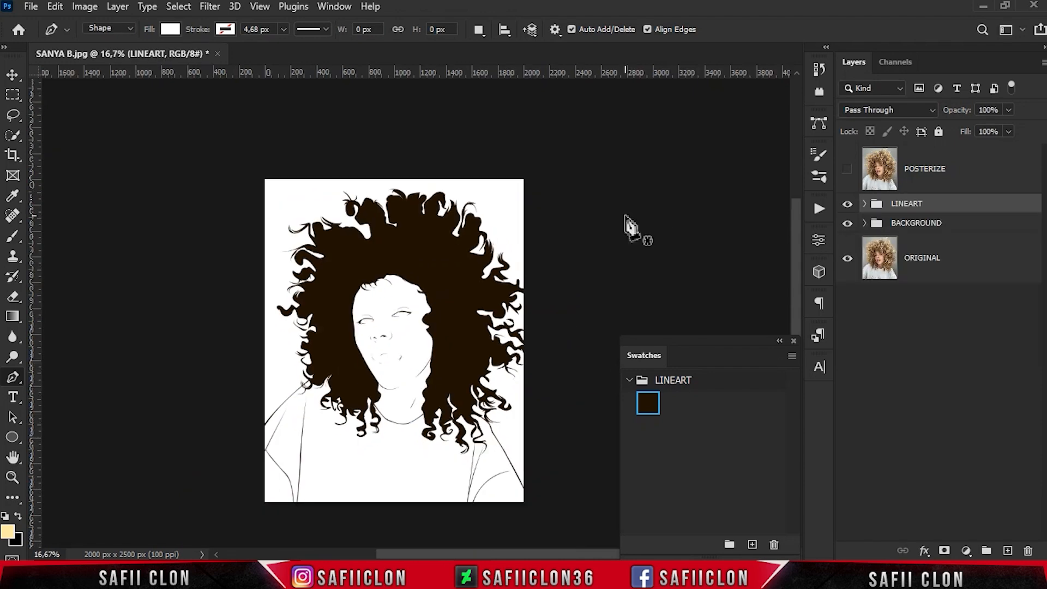
scroll(631, 226, down, 1)
click(847, 205)
click(847, 205)
click(846, 205)
click(847, 204)
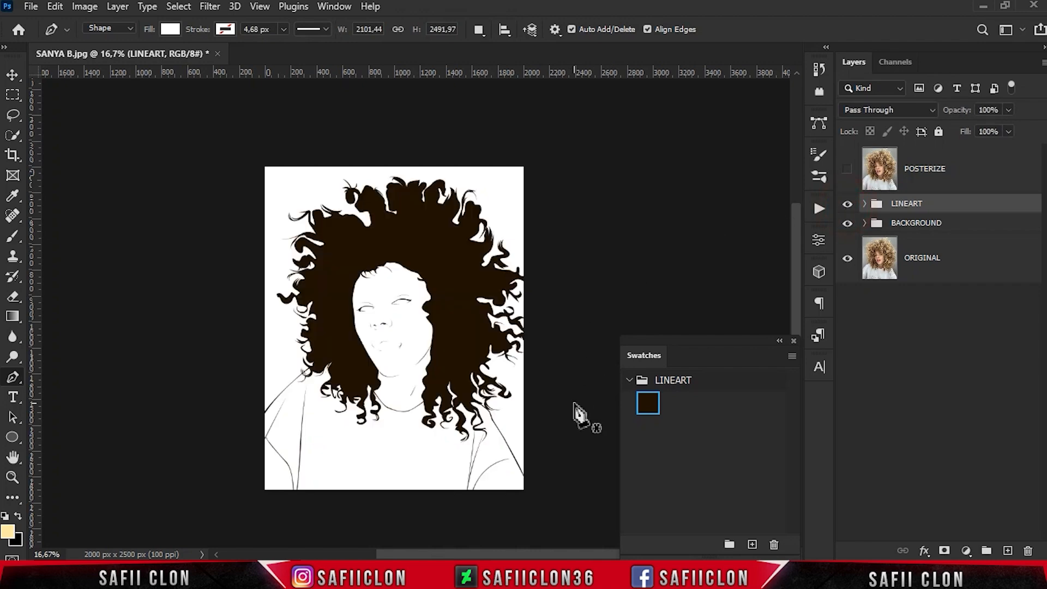
click(30, 6)
click(80, 192)
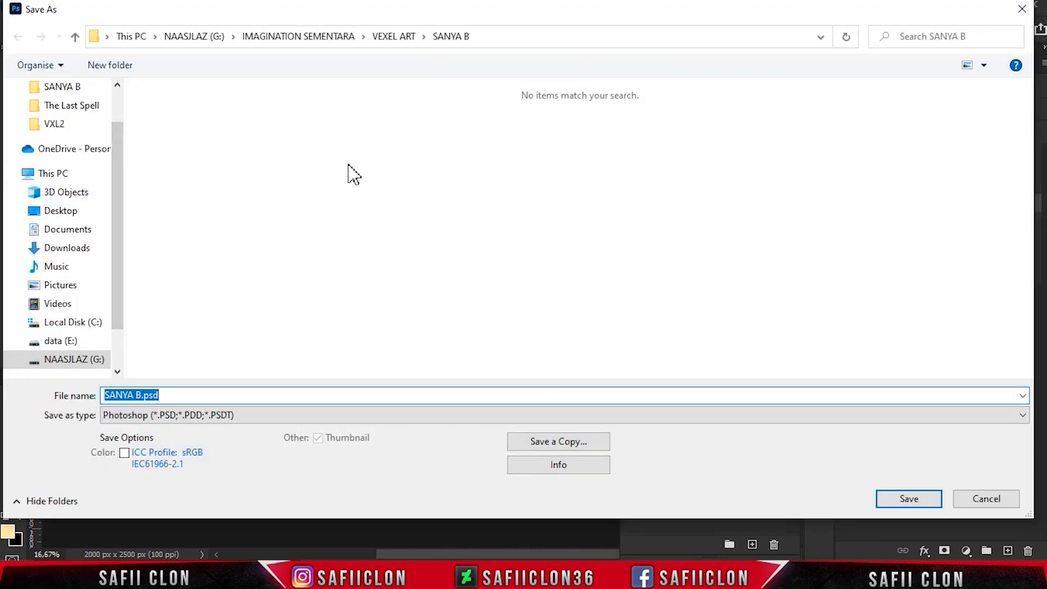
click(241, 415)
click(224, 422)
click(935, 506)
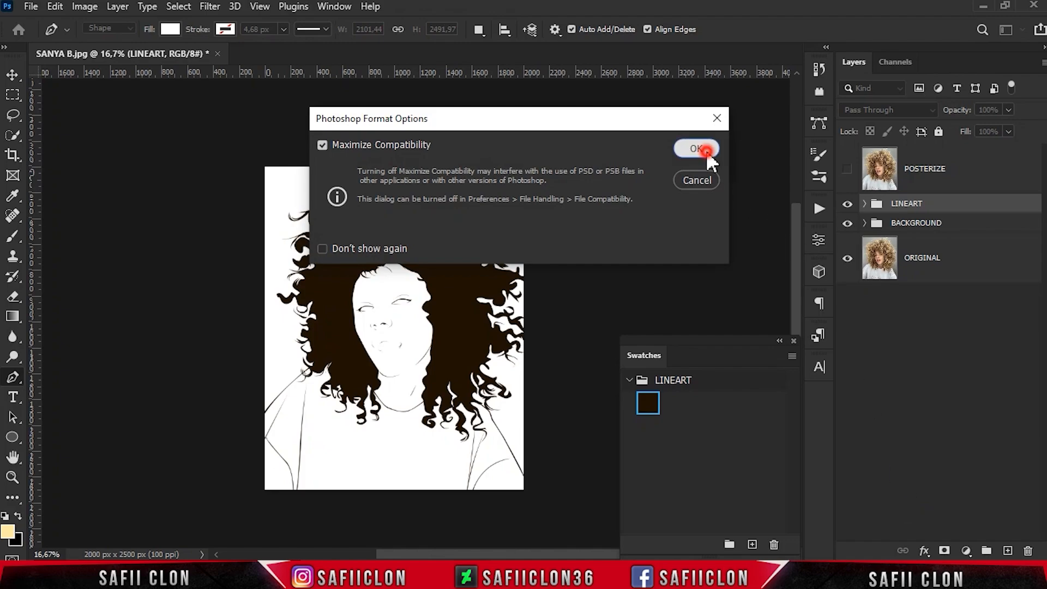
click(704, 151)
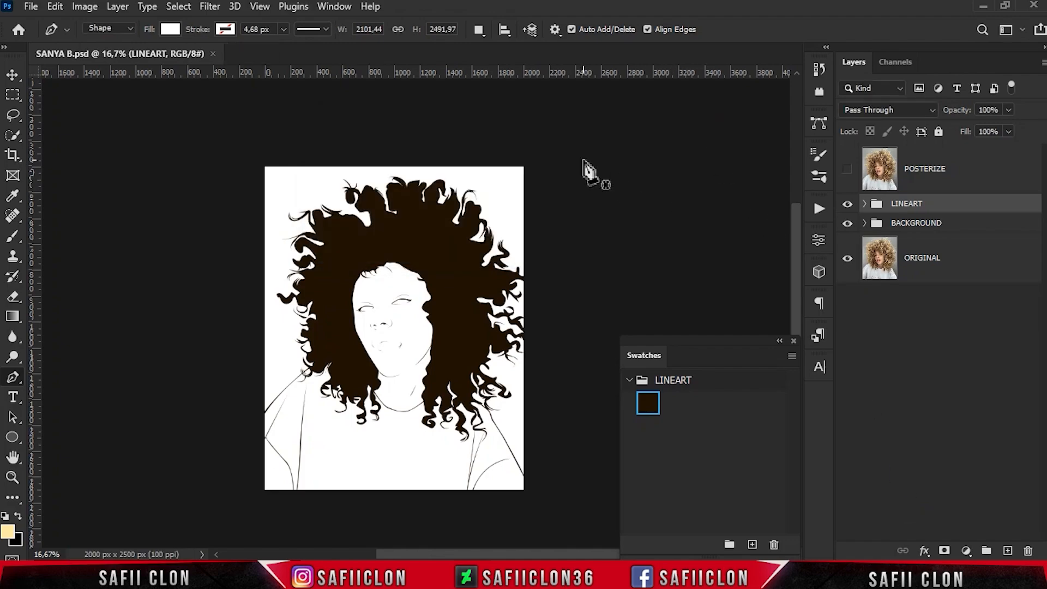